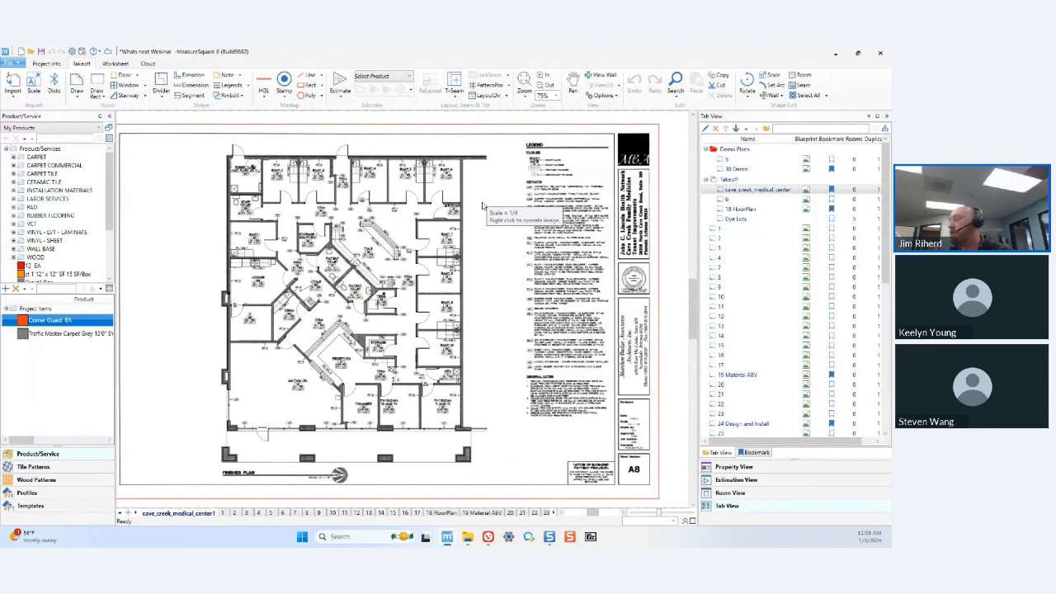
# - Run Auto Takeoff (beta) on the cave_creek_medical_center1 blueprint to generate its rooms
pyautogui.rightClick(287, 206)
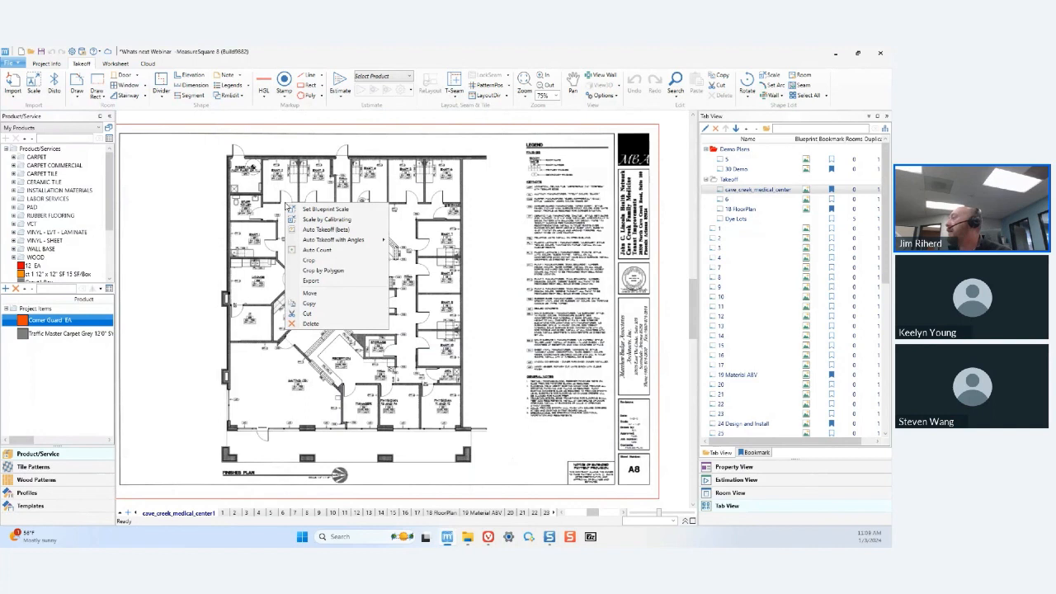
pyautogui.click(355, 231)
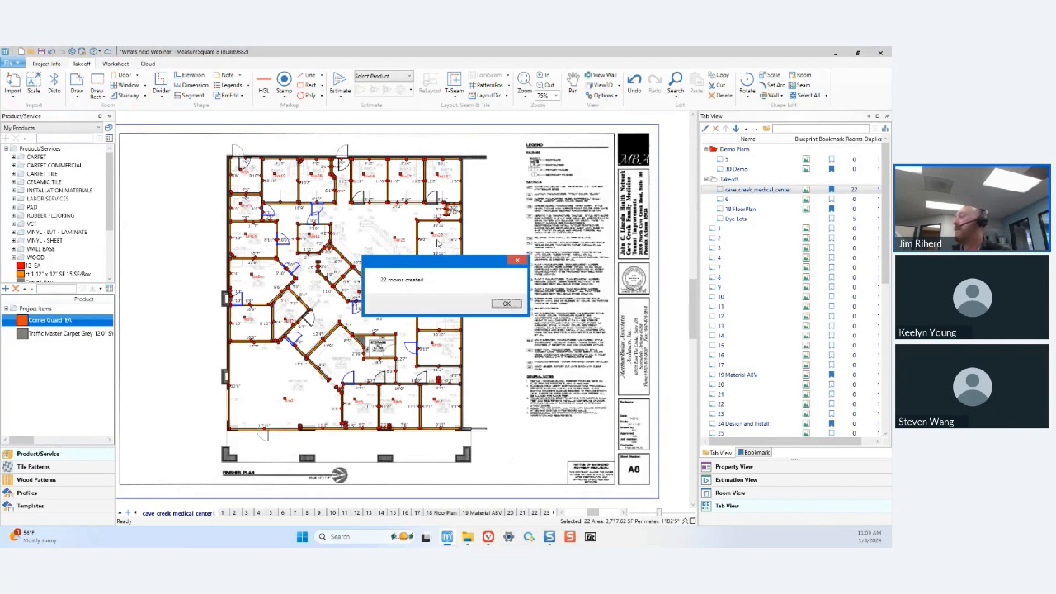
pyautogui.click(507, 305)
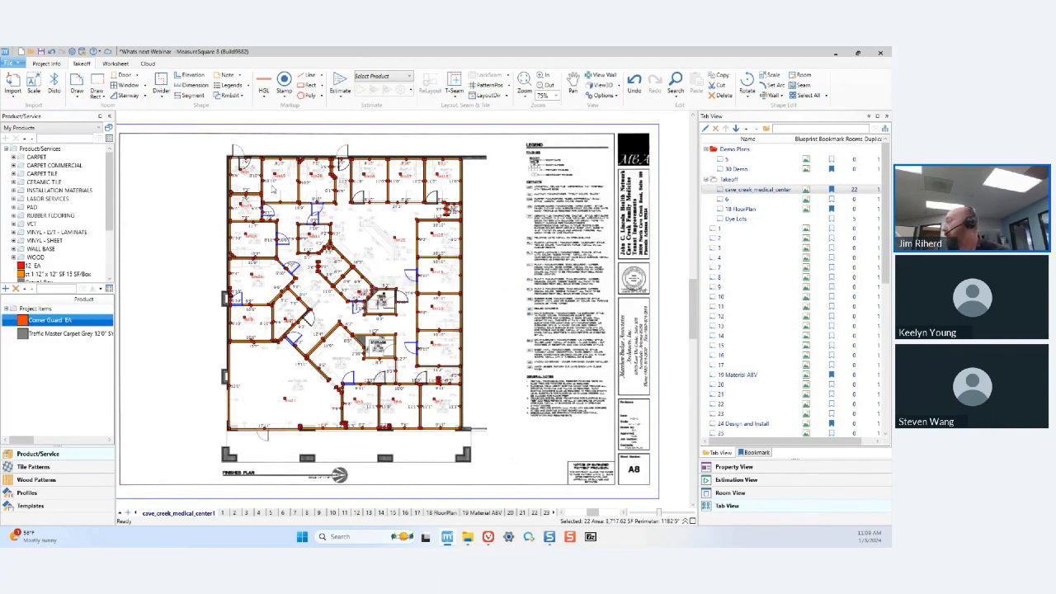
# - Inspect the generated room outlines across the floor plan and select the large central corridor room
pyautogui.scroll(2, 272, 190)
pyautogui.moveTo(405, 224); pyautogui.dragTo(291, 273, button='middle')
pyautogui.scroll(1, 292, 272)
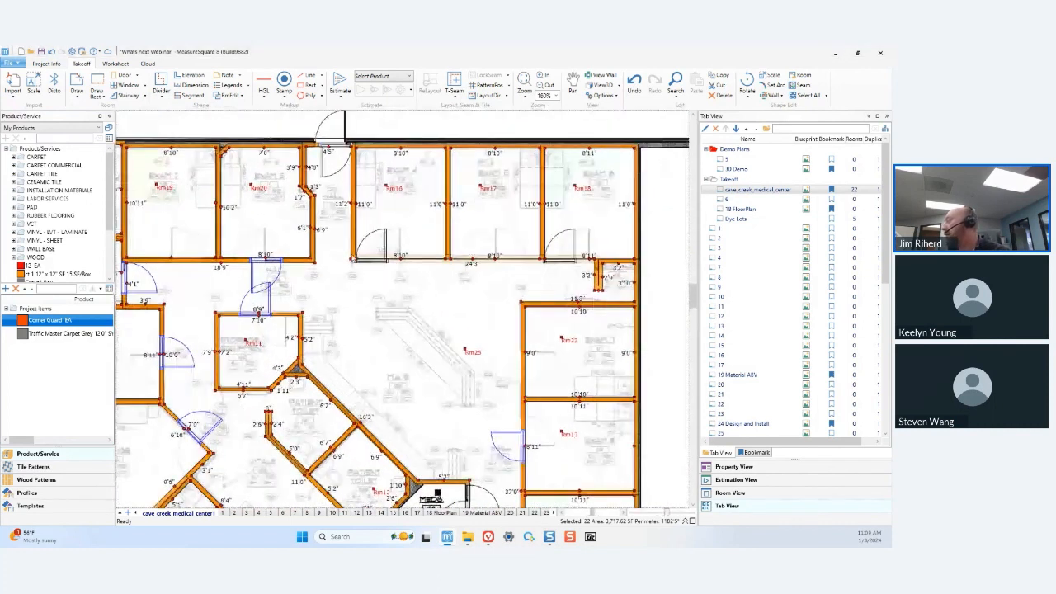
pyautogui.click(476, 227)
pyautogui.click(454, 304)
pyautogui.moveTo(323, 384); pyautogui.dragTo(242, 176, button='middle')
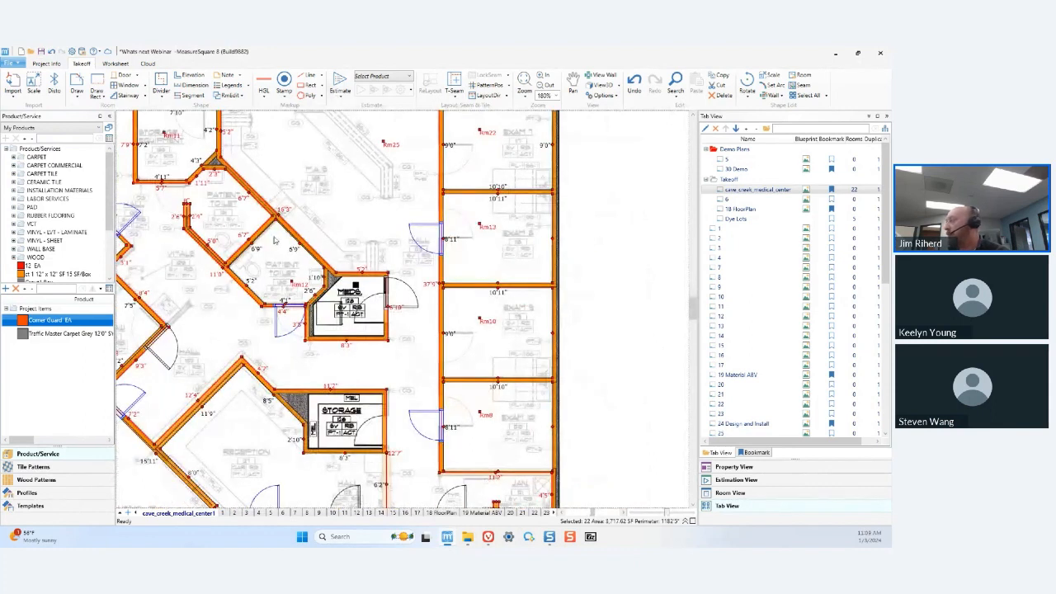
pyautogui.scroll(-2, 336, 241)
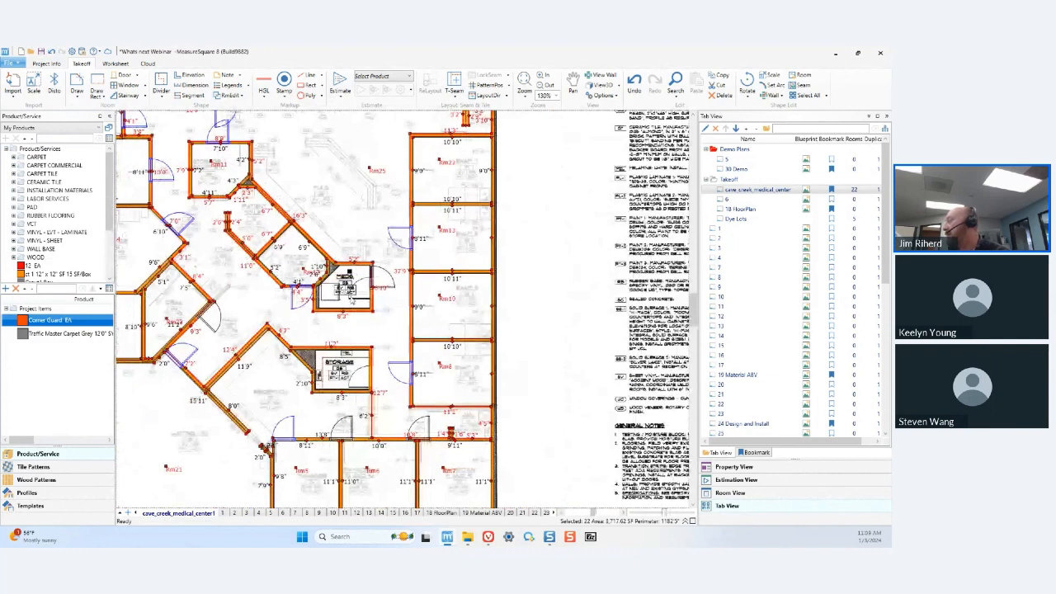
pyautogui.click(472, 428)
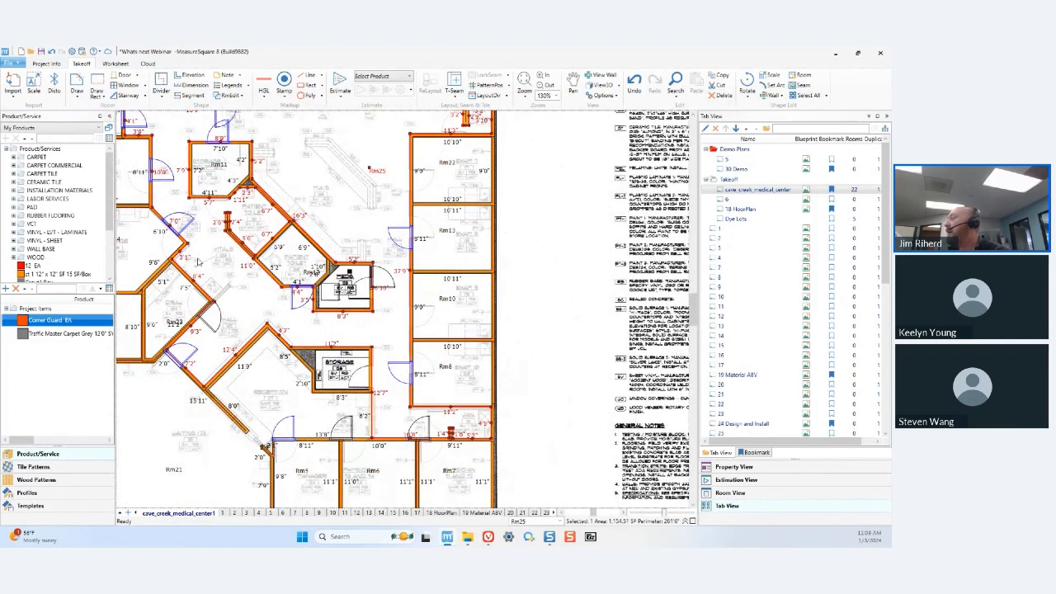
pyautogui.scroll(-1, 234, 262)
pyautogui.moveTo(203, 256); pyautogui.dragTo(318, 282, button='middle')
pyautogui.scroll(-2, 266, 273)
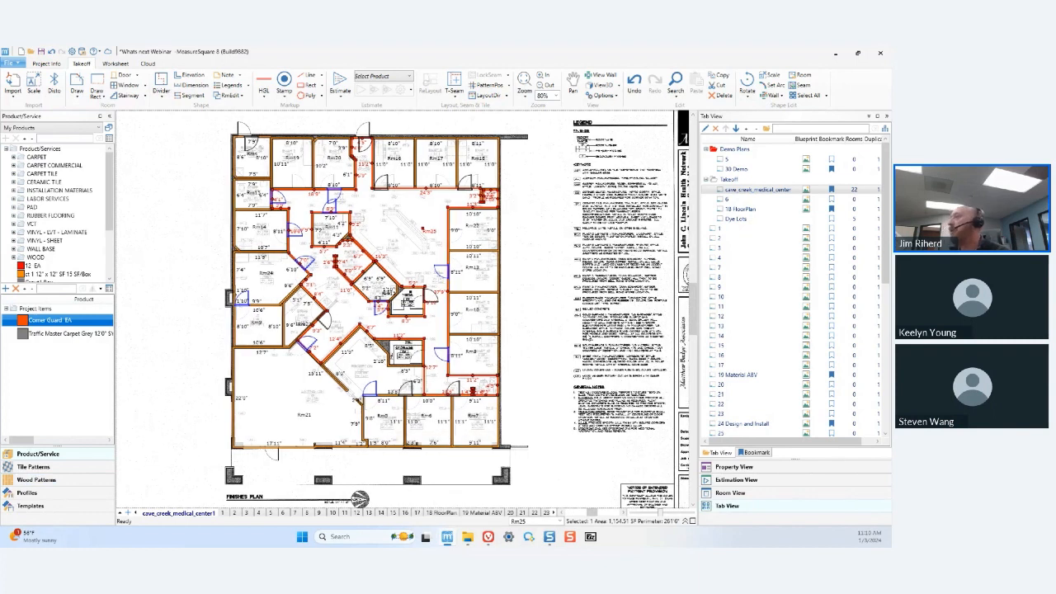
# - Examine the finish keynotes in the plan's legend and display the list of rooms with their areas and perimeters
pyautogui.moveTo(620, 332); pyautogui.dragTo(538, 361, button='middle')
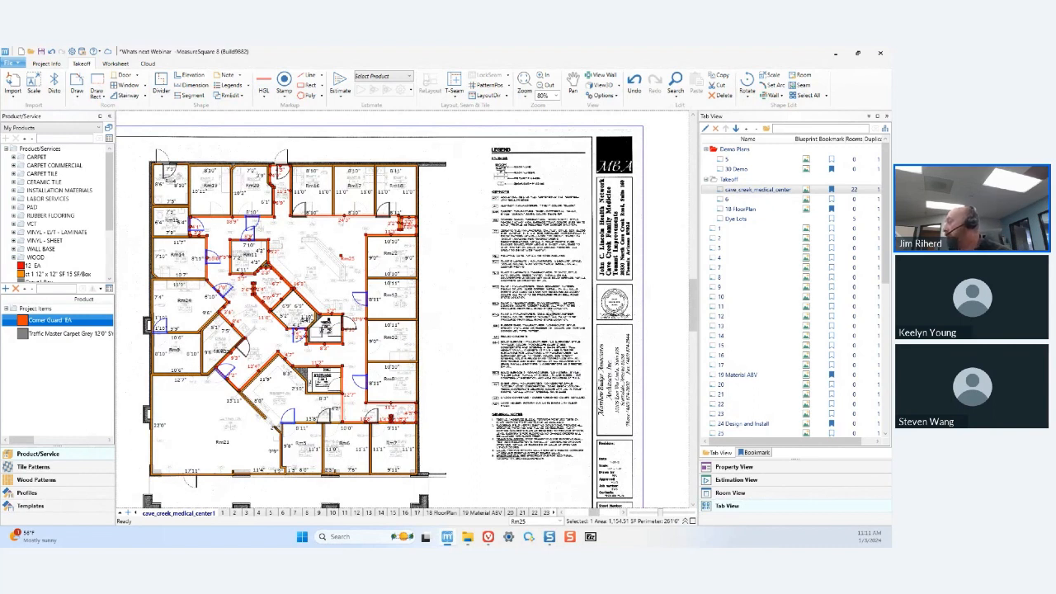
pyautogui.moveTo(542, 312); pyautogui.dragTo(475, 349, button='middle')
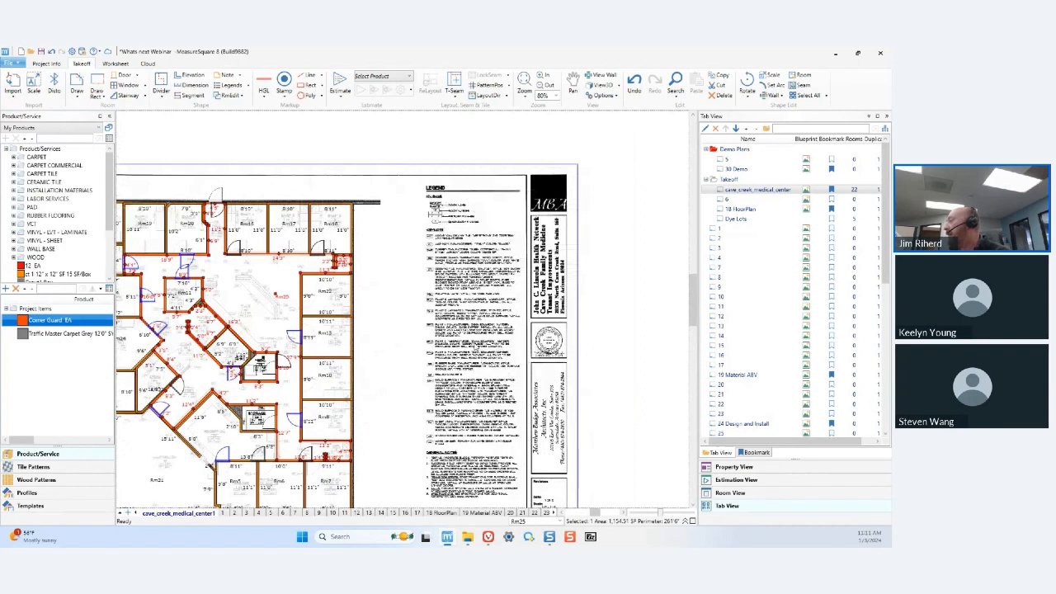
pyautogui.scroll(3, 470, 340)
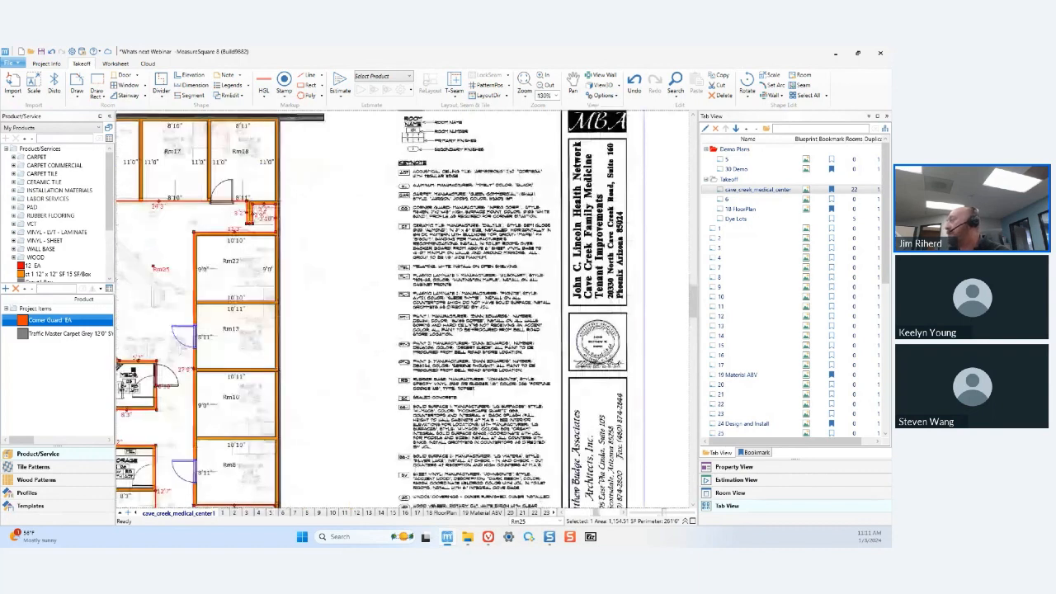
pyautogui.scroll(1, 471, 299)
pyautogui.moveTo(471, 299); pyautogui.dragTo(452, 386, button='middle')
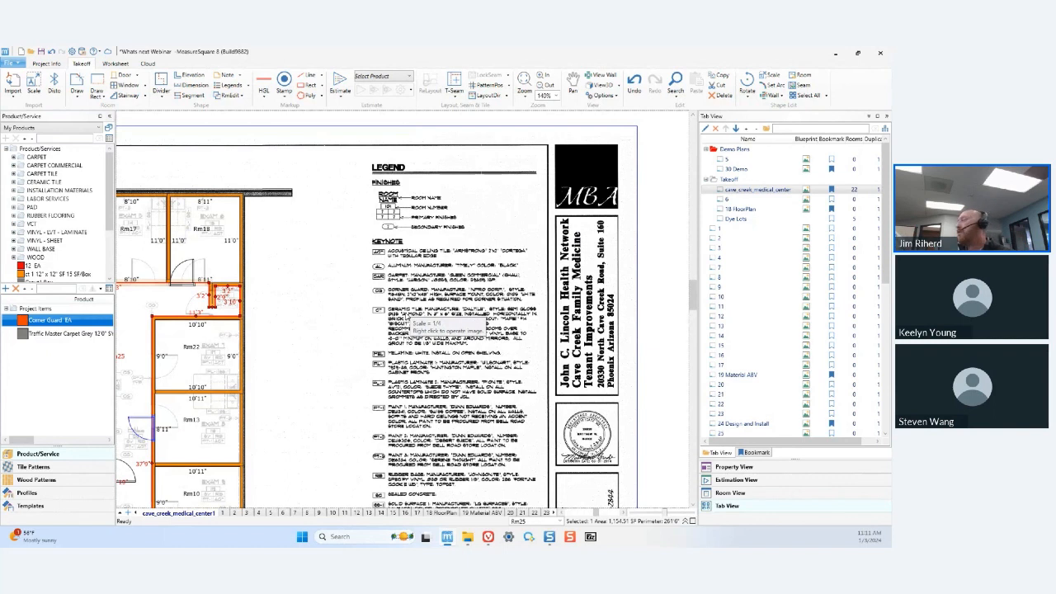
pyautogui.click(795, 493)
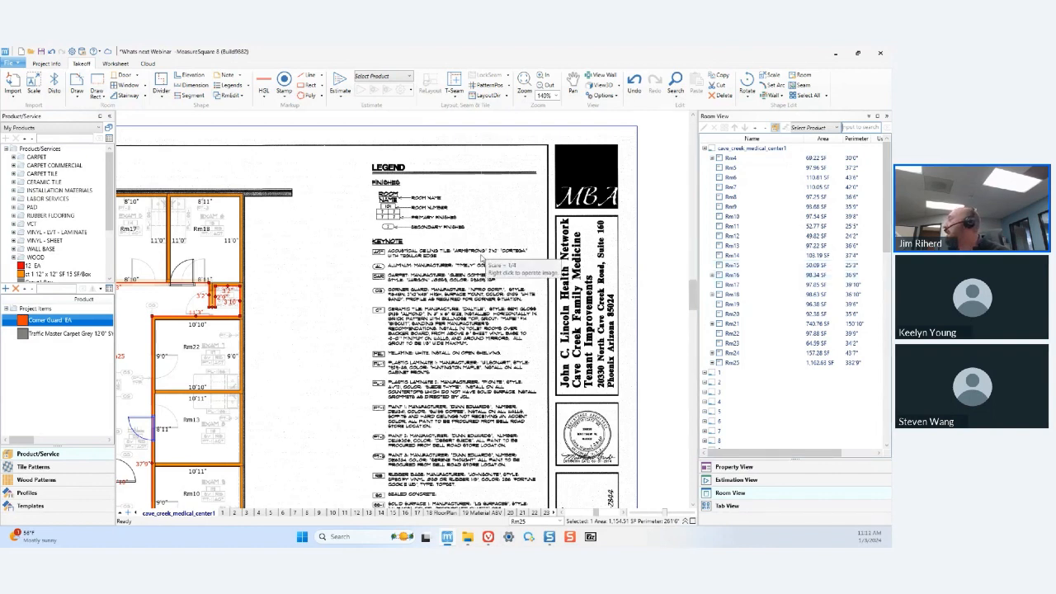
# - Select the recognized text of the acoustical ceiling tile keynote in the legend
pyautogui.moveTo(462, 255); pyautogui.dragTo(474, 239, button='middle')
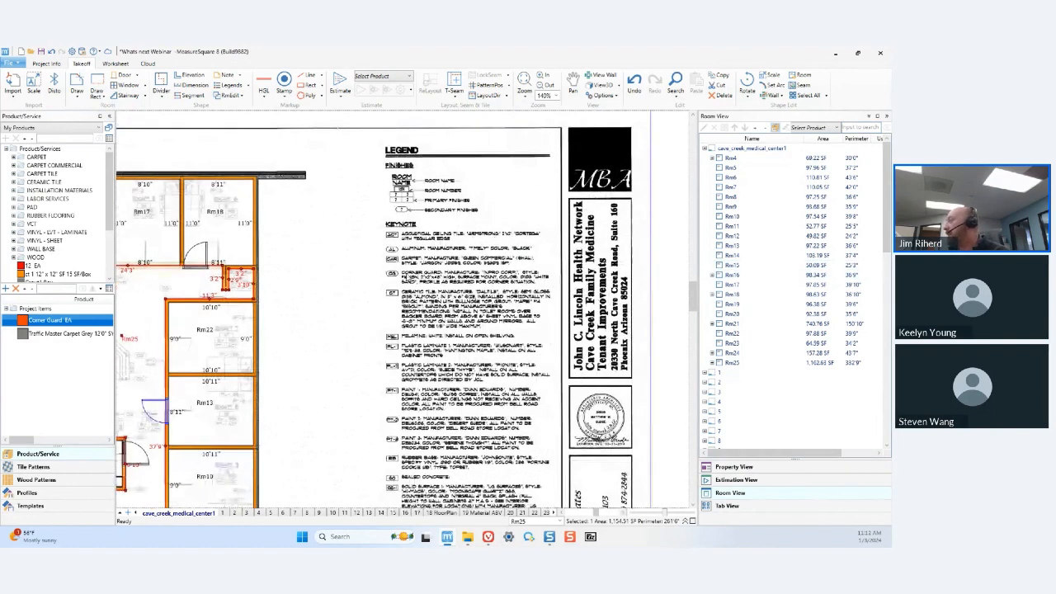
pyautogui.scroll(2, 428, 246)
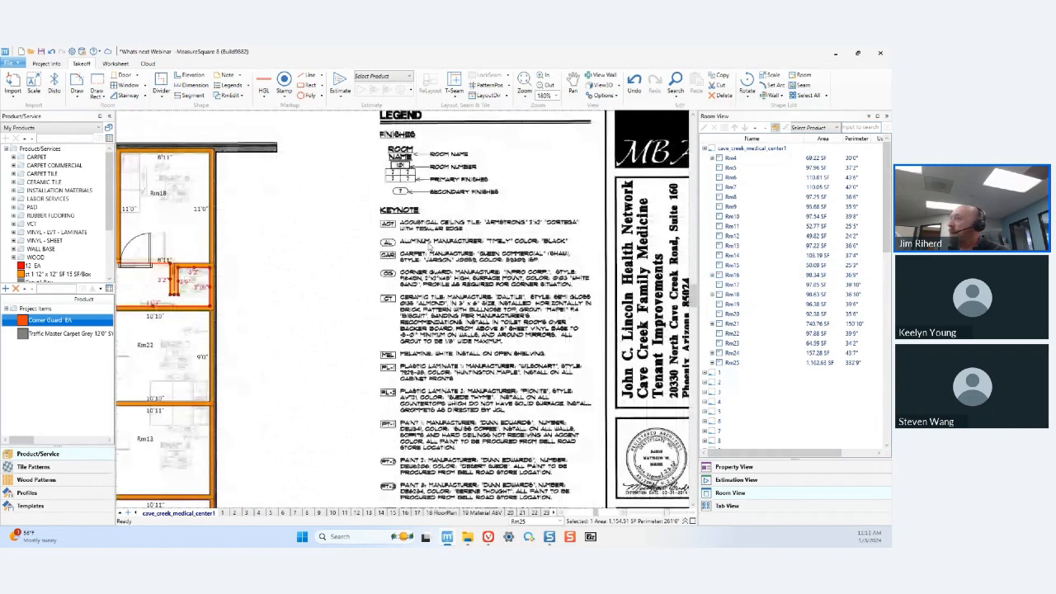
pyautogui.scroll(3, 429, 246)
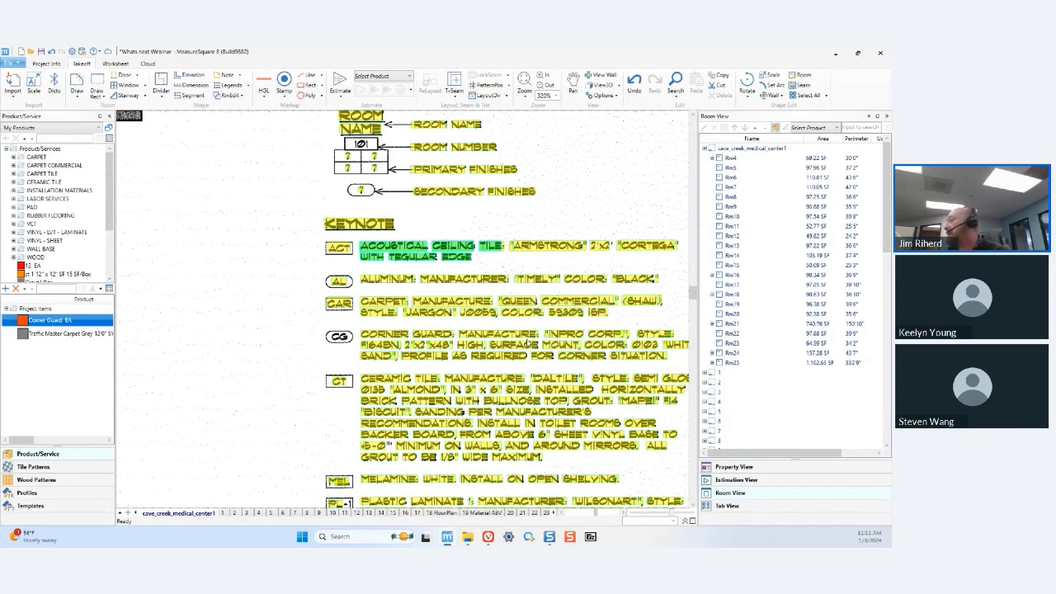
pyautogui.scroll(-1, 505, 304)
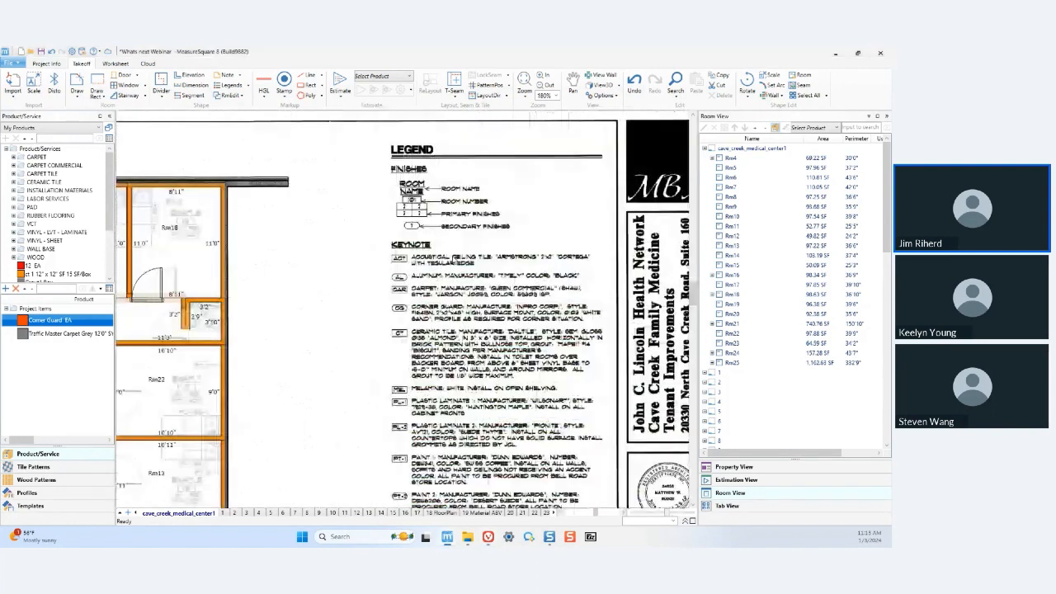
# - Search the Room View for "demo" across the sheets and widen the results so the matching text is readable
pyautogui.scroll(-5, 553, 297)
pyautogui.scroll(-2, 458, 260)
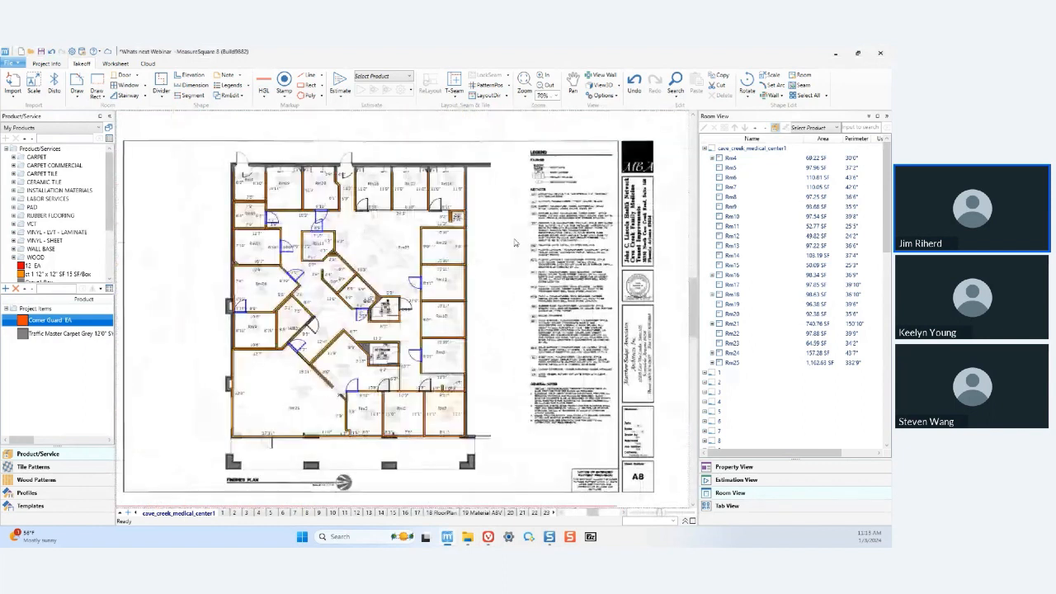
pyautogui.scroll(1, 514, 243)
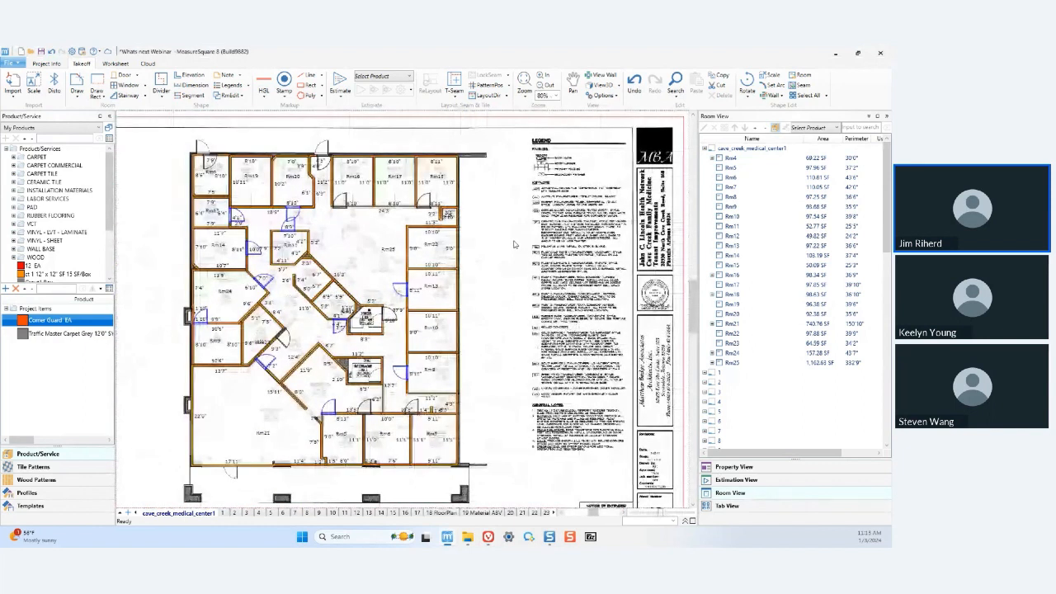
pyautogui.scroll(-1, 514, 243)
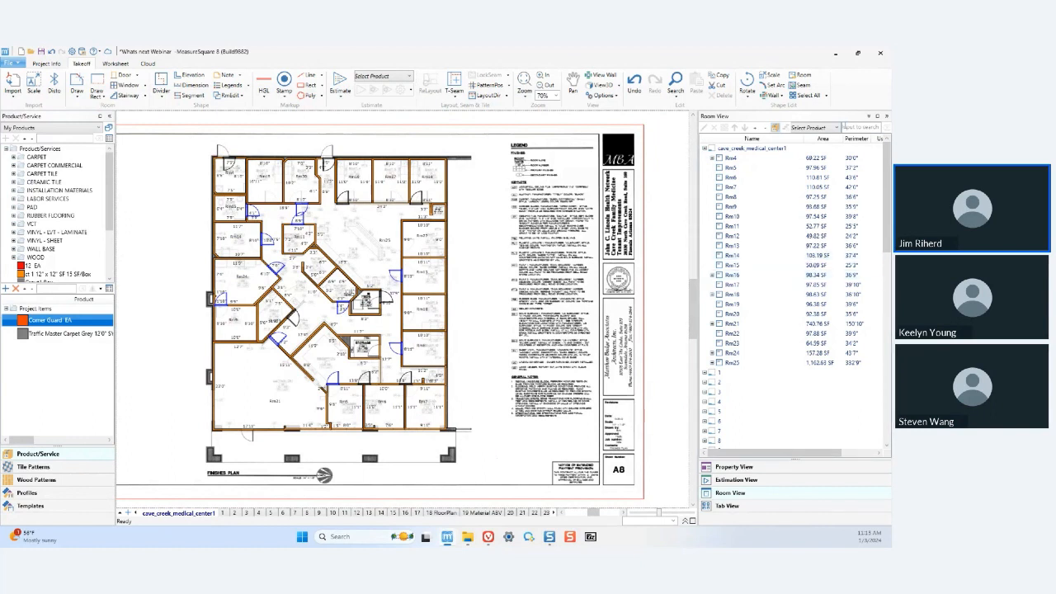
pyautogui.click(868, 128)
pyautogui.write('demo')
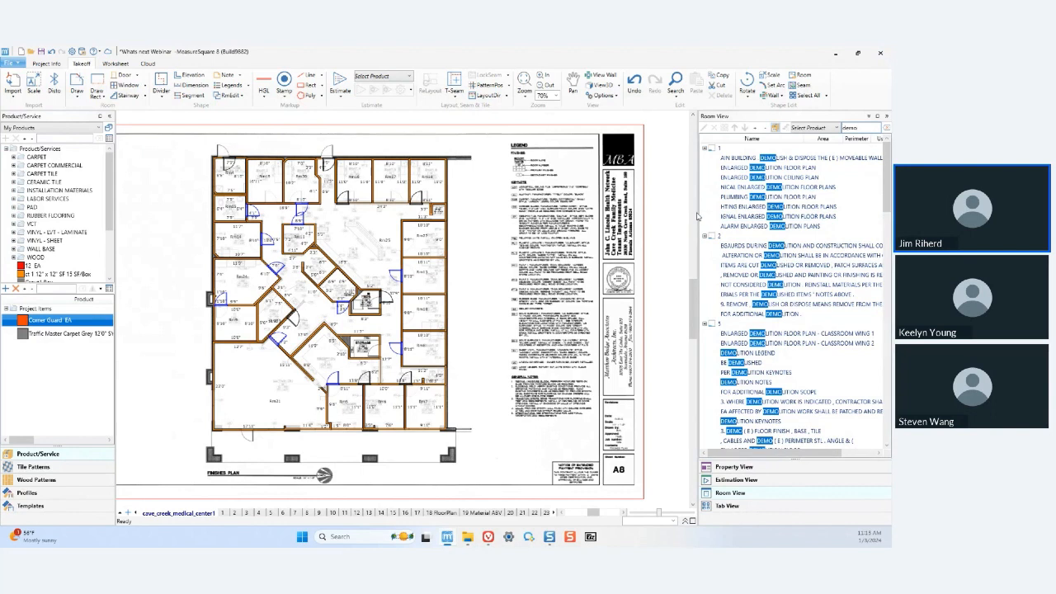
pyautogui.moveTo(697, 217); pyautogui.dragTo(472, 212)
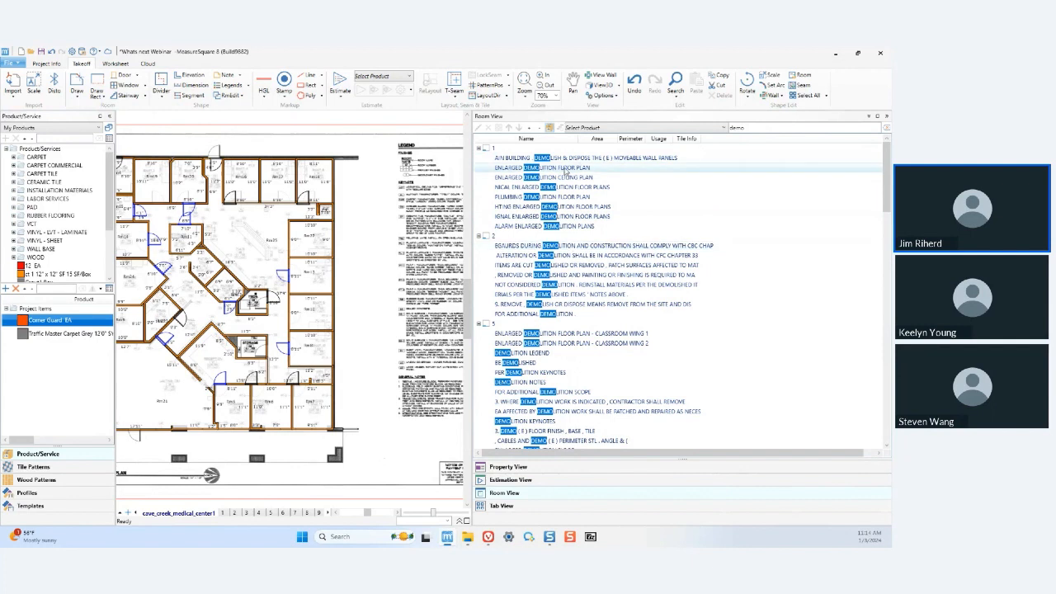
# - Open the ENLARGED DEMOLITION FLOOR PLAN match in sheet 1's index, and return to the cave_creek_medical_center1 plan with the results list narrowed
pyautogui.click(566, 169)
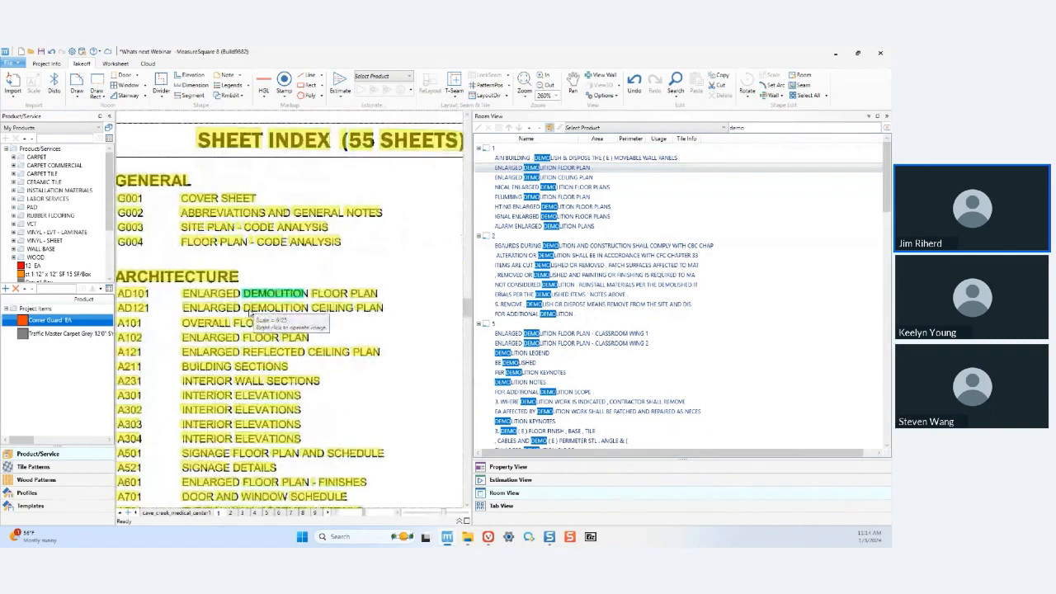
pyautogui.scroll(-5, 250, 311)
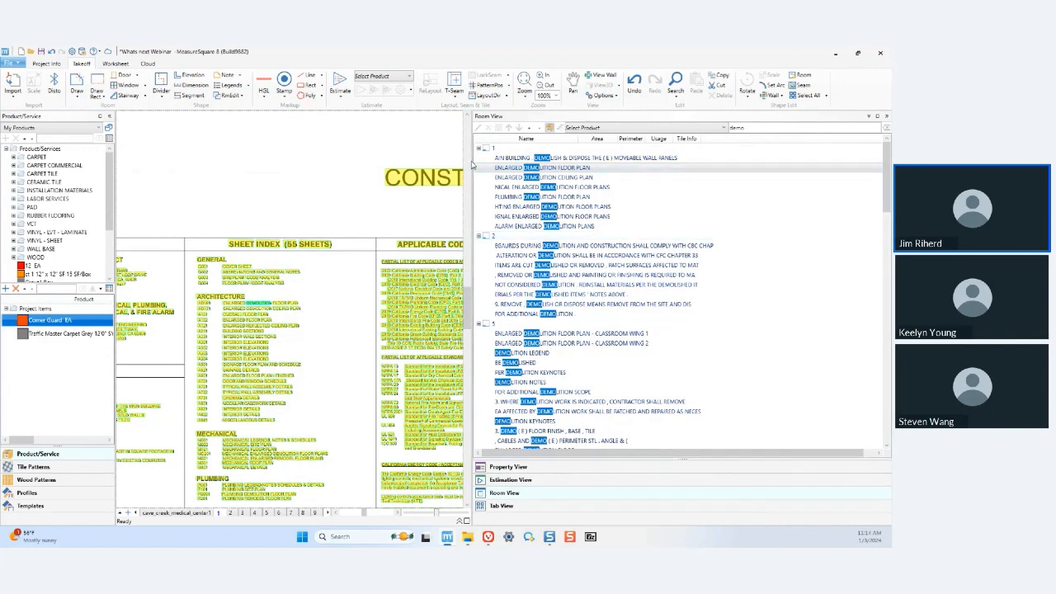
pyautogui.moveTo(471, 159); pyautogui.dragTo(698, 203)
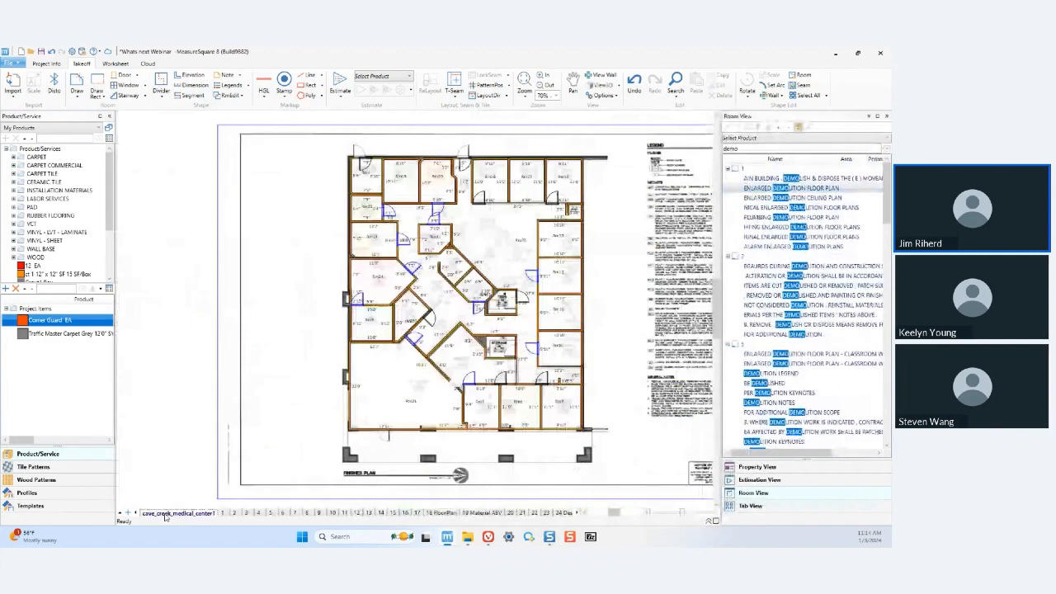
# - Select the CAR keynote's carpet specification text in the legend, from "CARPET: MANUFACTURE" through the color code, and copy it
pyautogui.moveTo(546, 304); pyautogui.dragTo(476, 320, button='middle')
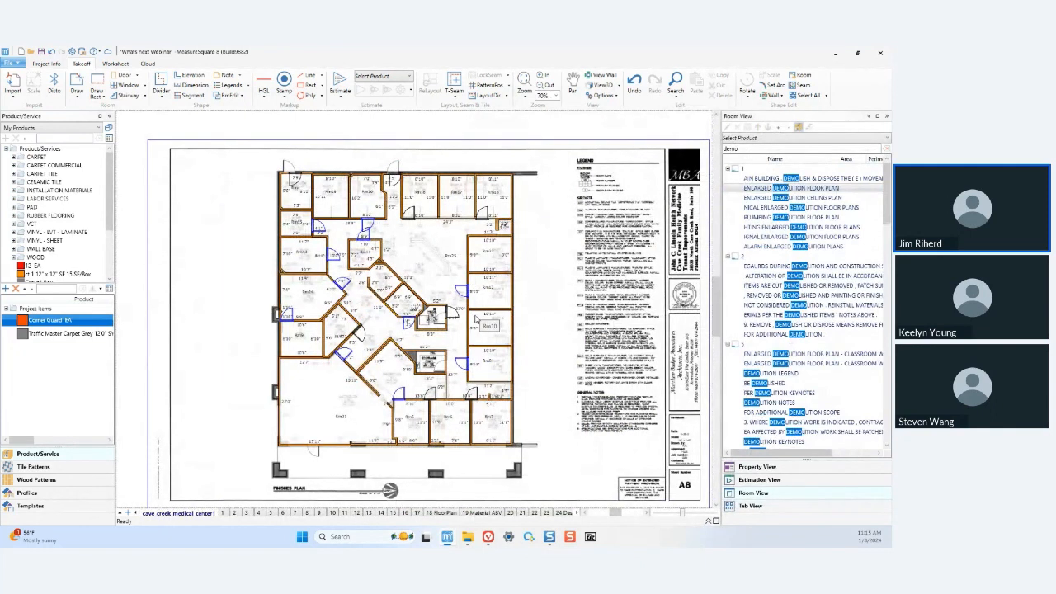
pyautogui.scroll(2, 603, 236)
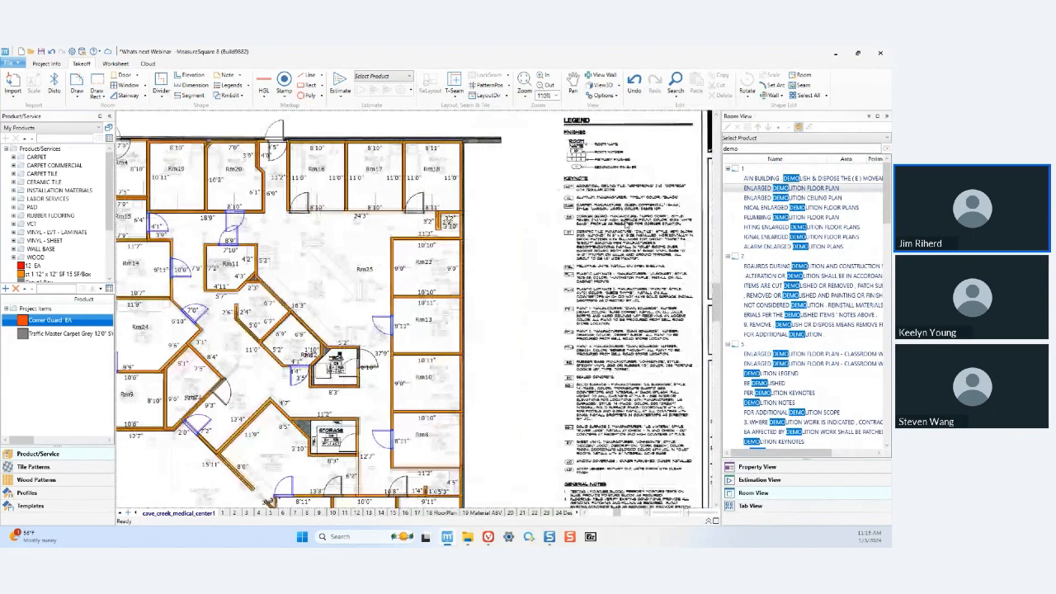
pyautogui.scroll(3, 603, 236)
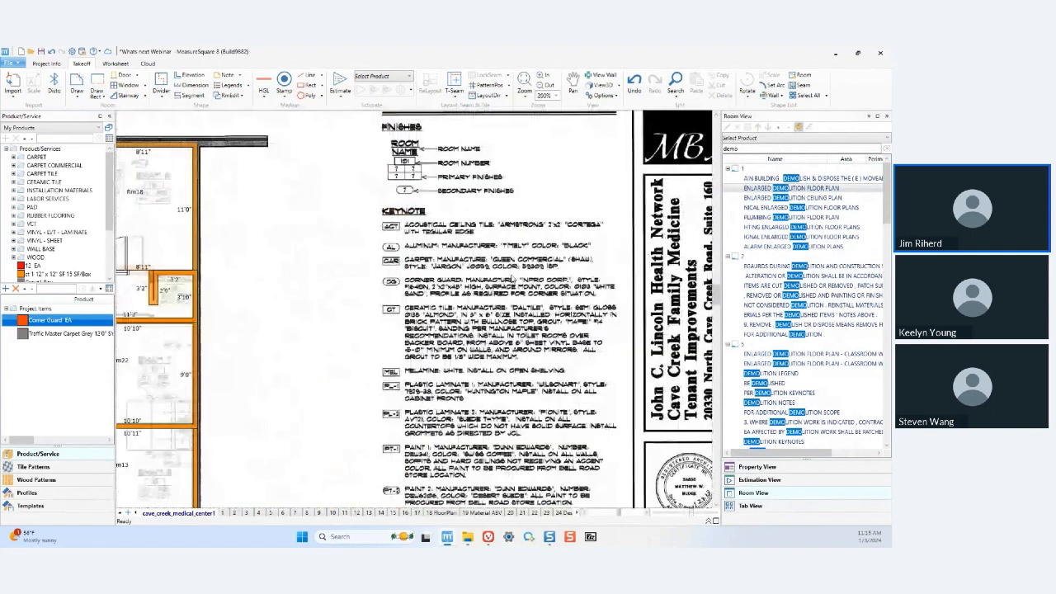
pyautogui.scroll(2, 512, 279)
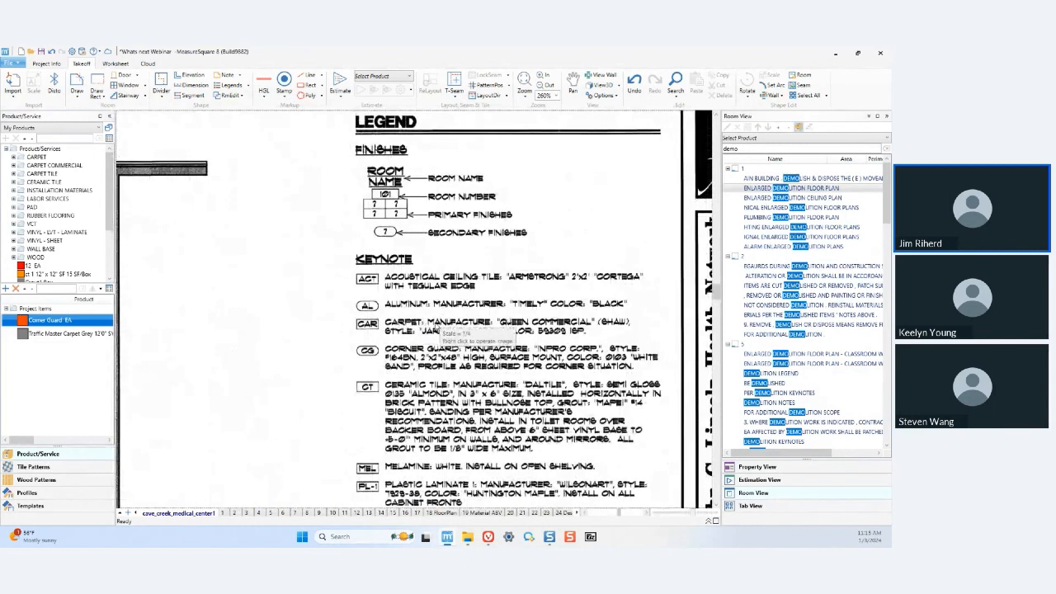
pyautogui.moveTo(440, 328); pyautogui.dragTo(593, 339)
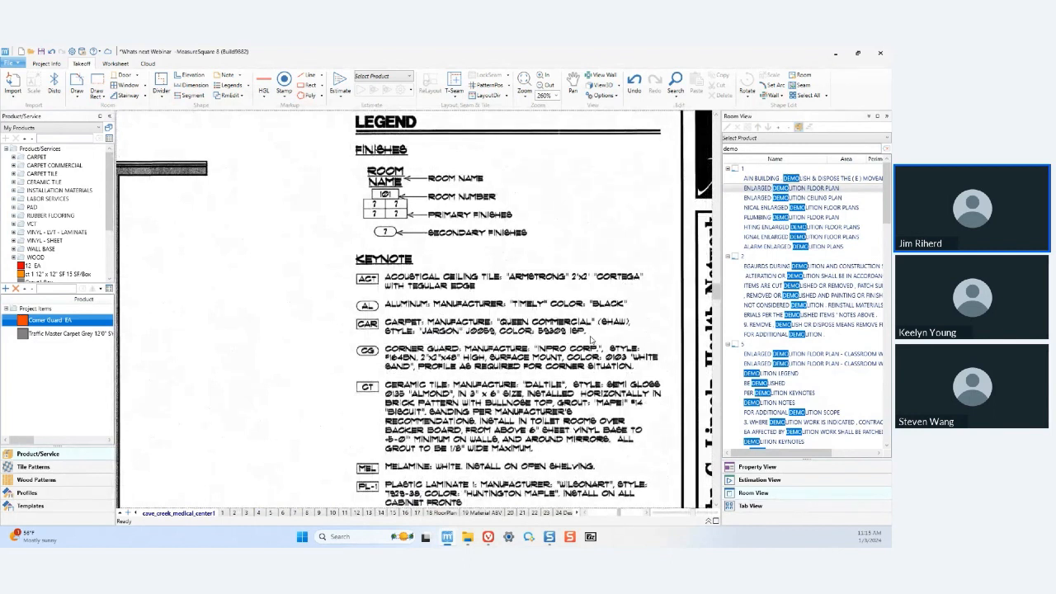
pyautogui.moveTo(427, 328); pyautogui.dragTo(395, 317)
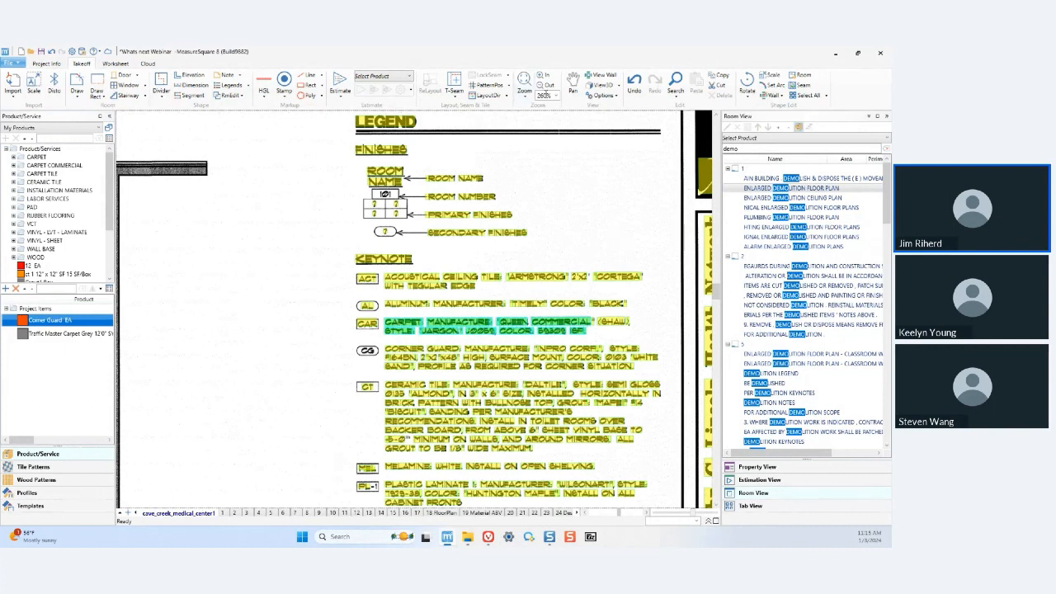
pyautogui.click(724, 77)
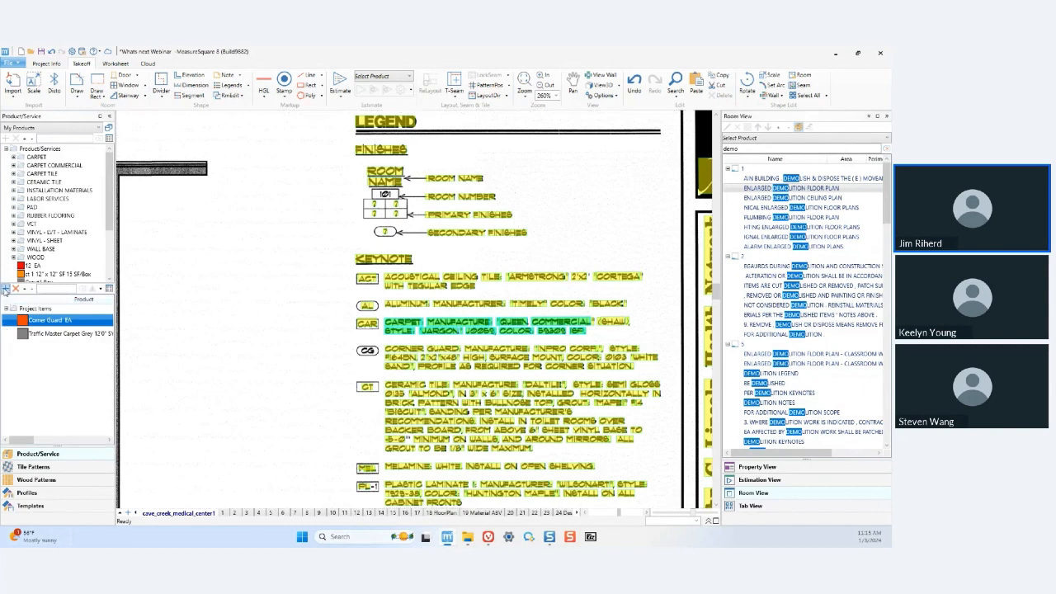
# - Create a new project item using the copied carpet specification as its No./SKU and Carpet as its type
pyautogui.click(51, 290)
pyautogui.click(448, 278)
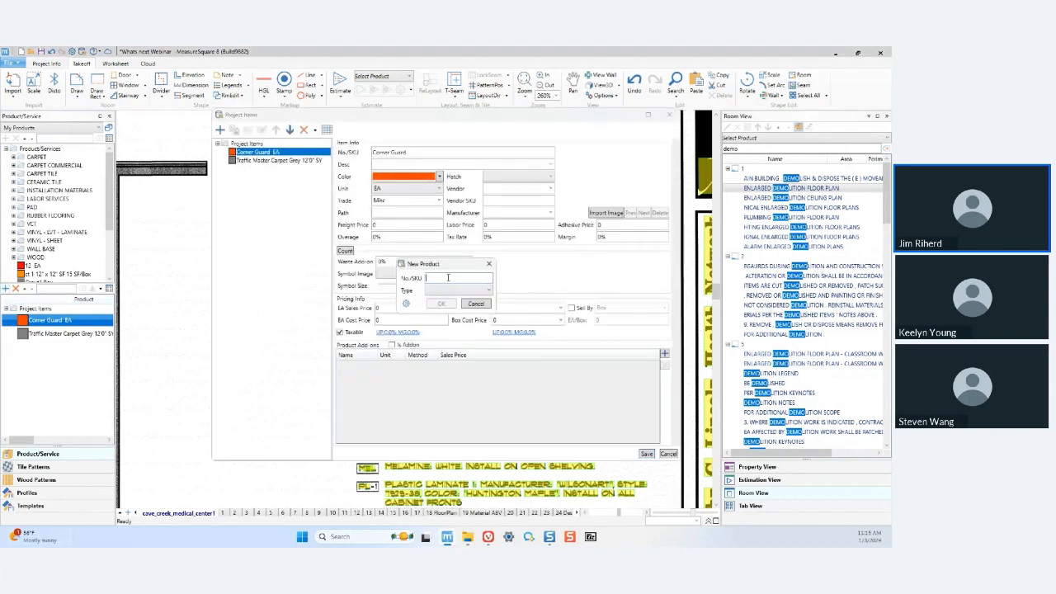
pyautogui.hotkey('ctrl', 'v')
pyautogui.click(470, 291)
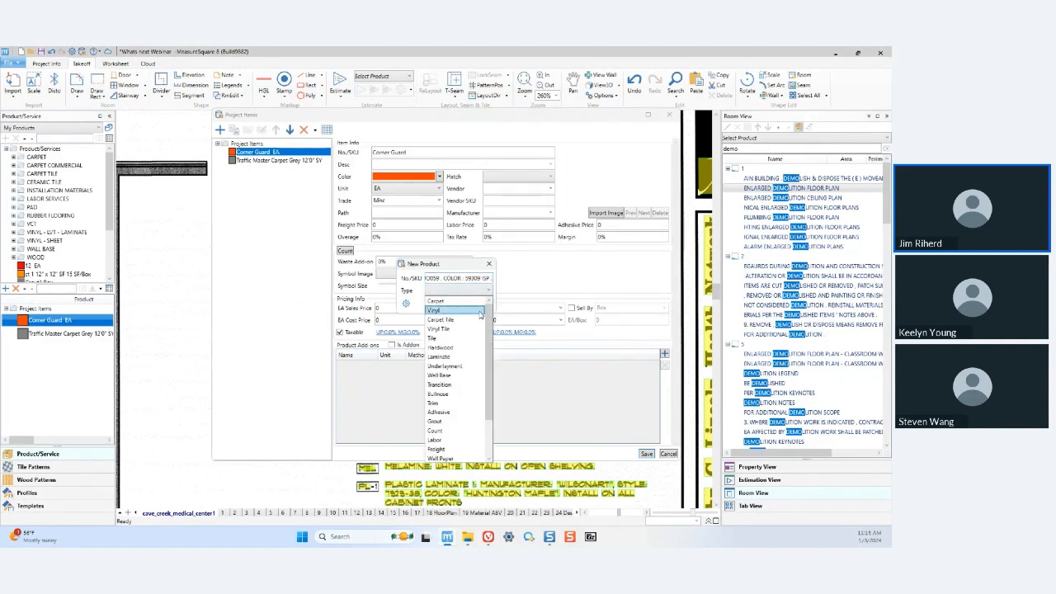
pyautogui.click(478, 301)
pyautogui.click(441, 304)
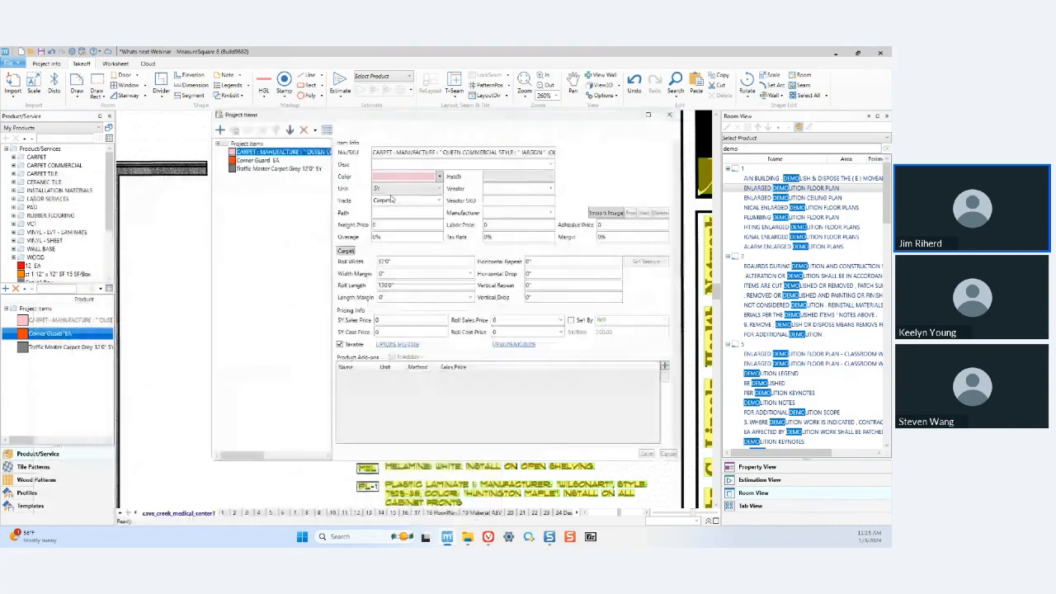
# - Save the carpet item, narrow the Project Items window so the legend shows beside it, and close the window
pyautogui.moveTo(422, 116); pyautogui.dragTo(215, 75)
pyautogui.click(439, 412)
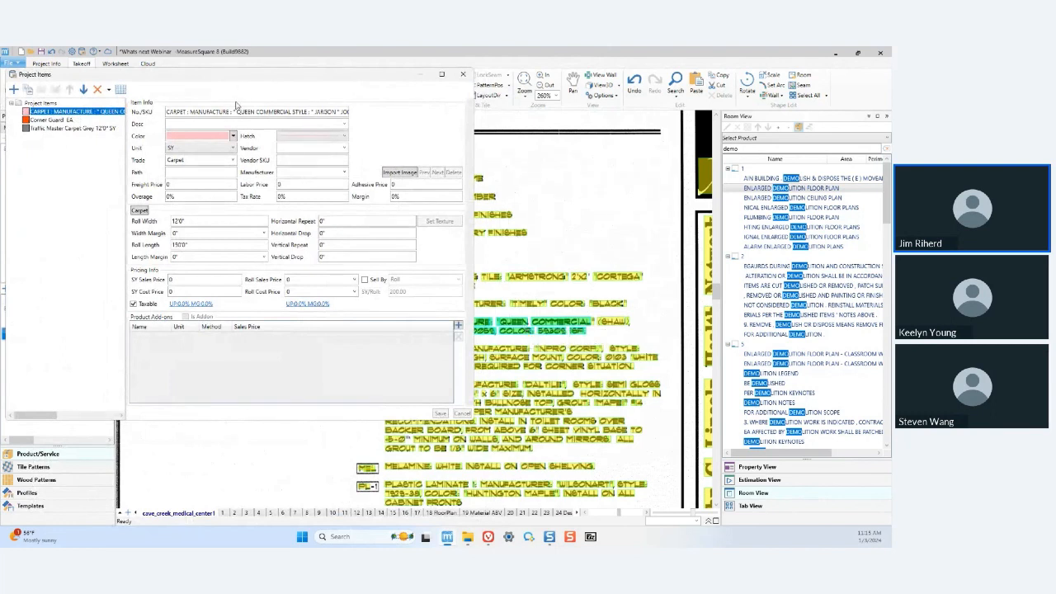
pyautogui.click(221, 122)
pyautogui.click(419, 125)
pyautogui.moveTo(473, 92); pyautogui.dragTo(353, 98)
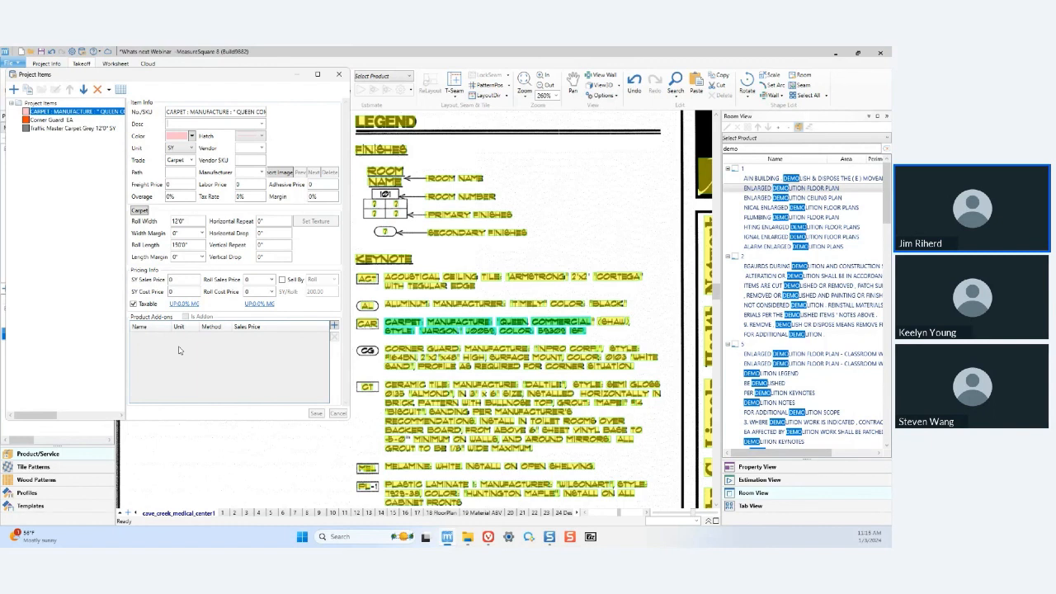
pyautogui.moveTo(226, 78); pyautogui.dragTo(231, 119)
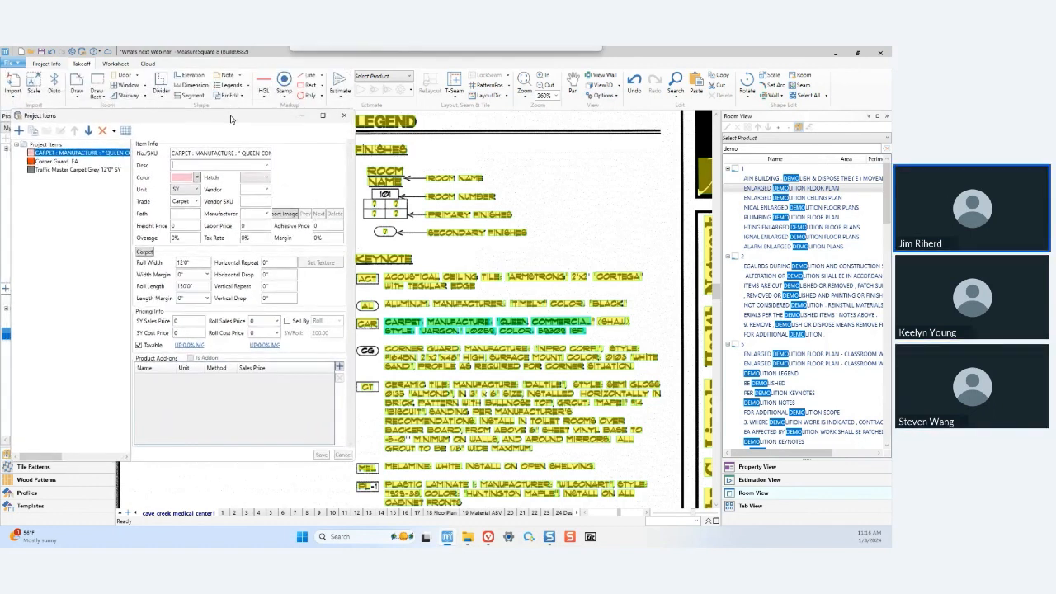
pyautogui.click(344, 119)
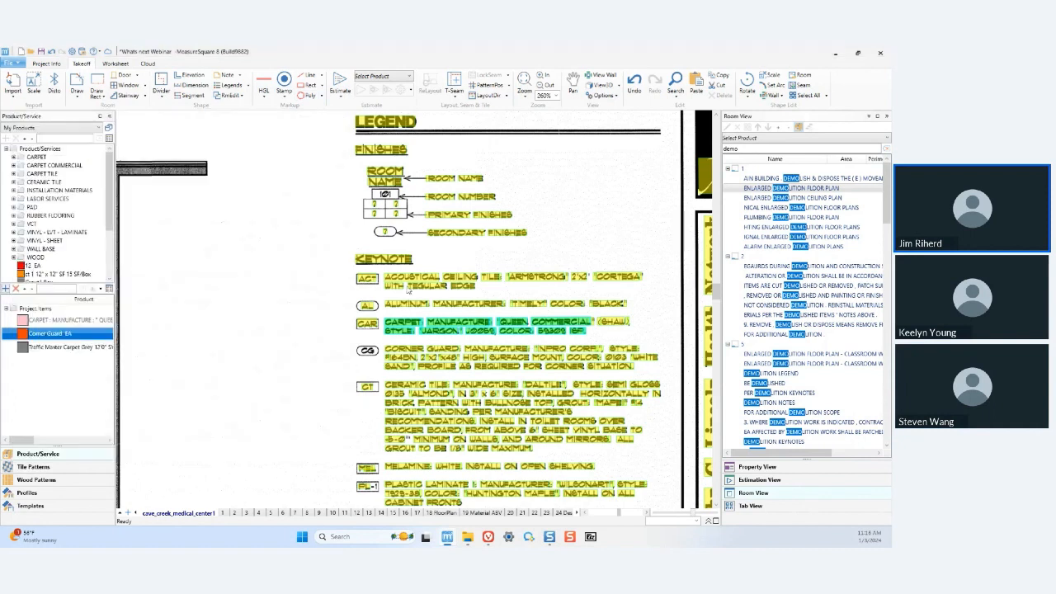
# - Rename room Rm18 as EXAM 6, using the room label text picked from the blueprint
pyautogui.scroll(-4, 429, 297)
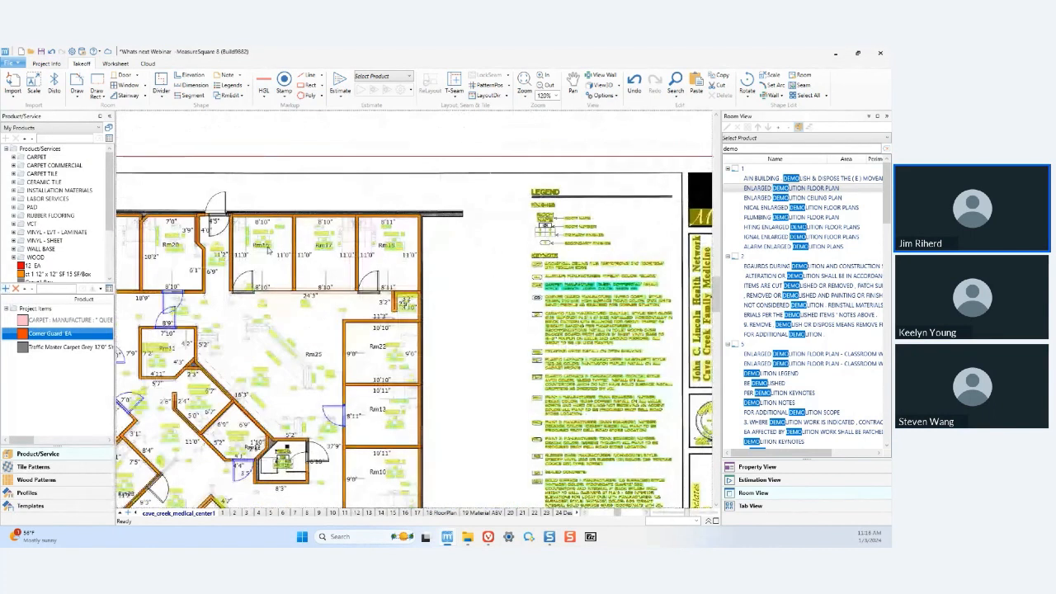
pyautogui.click(273, 253)
pyautogui.click(405, 266)
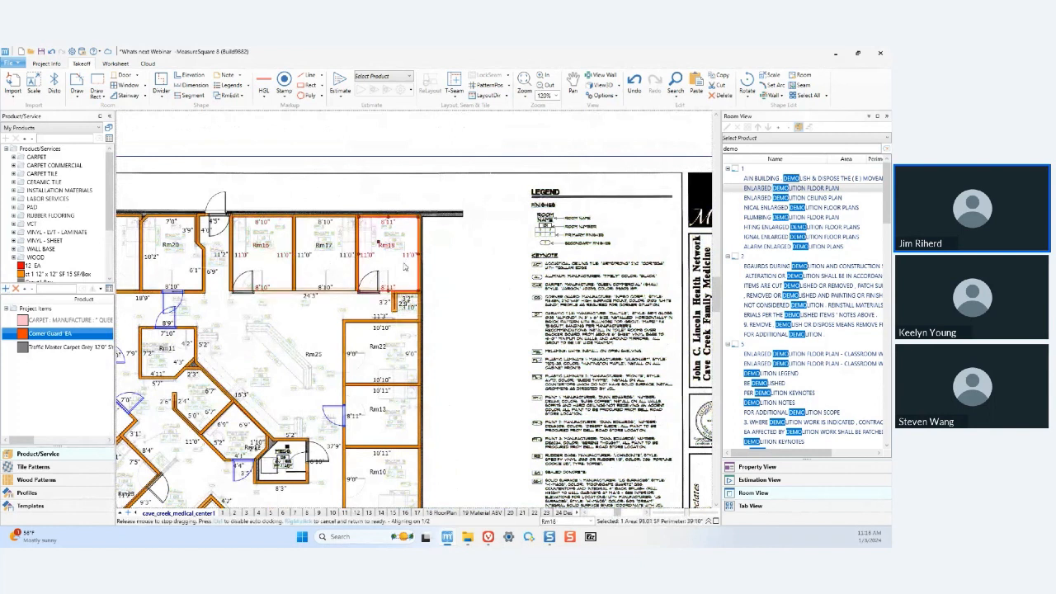
pyautogui.scroll(4, 408, 223)
pyautogui.scroll(3, 406, 225)
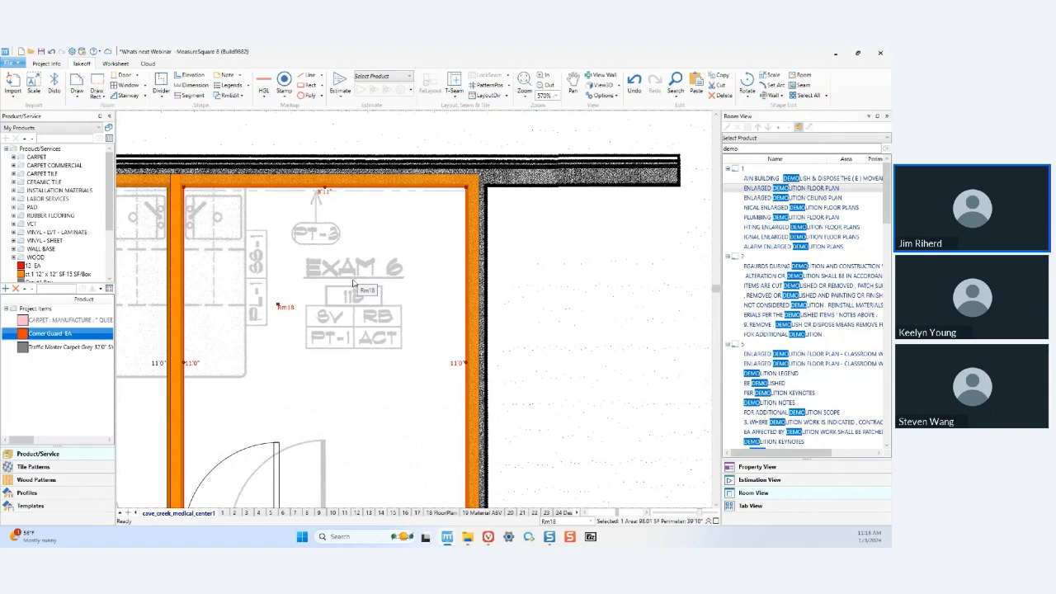
pyautogui.moveTo(305, 268); pyautogui.dragTo(405, 279)
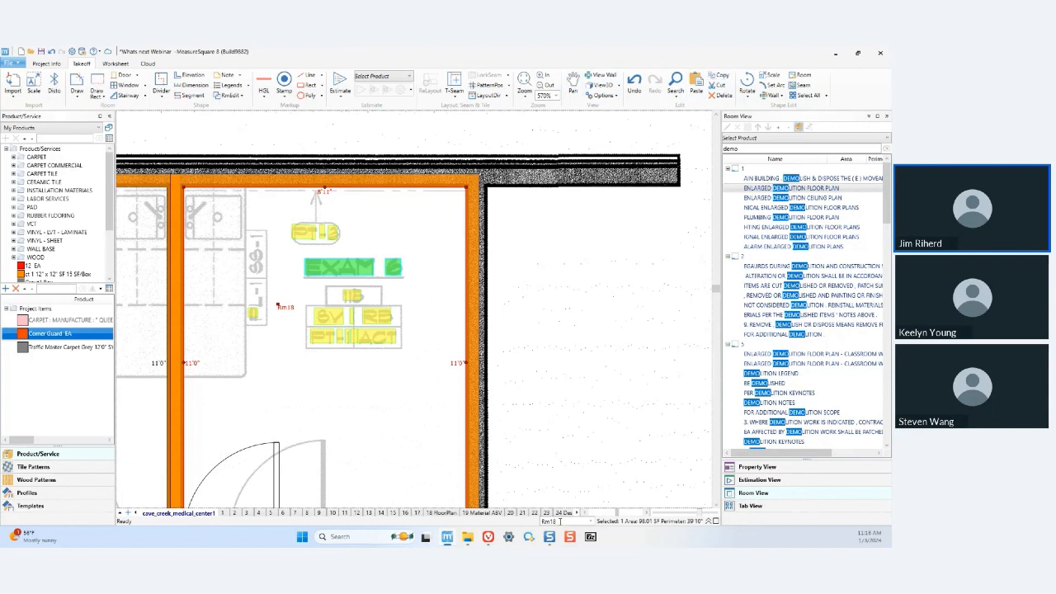
pyautogui.write('EXAM 5')
pyautogui.click(431, 333)
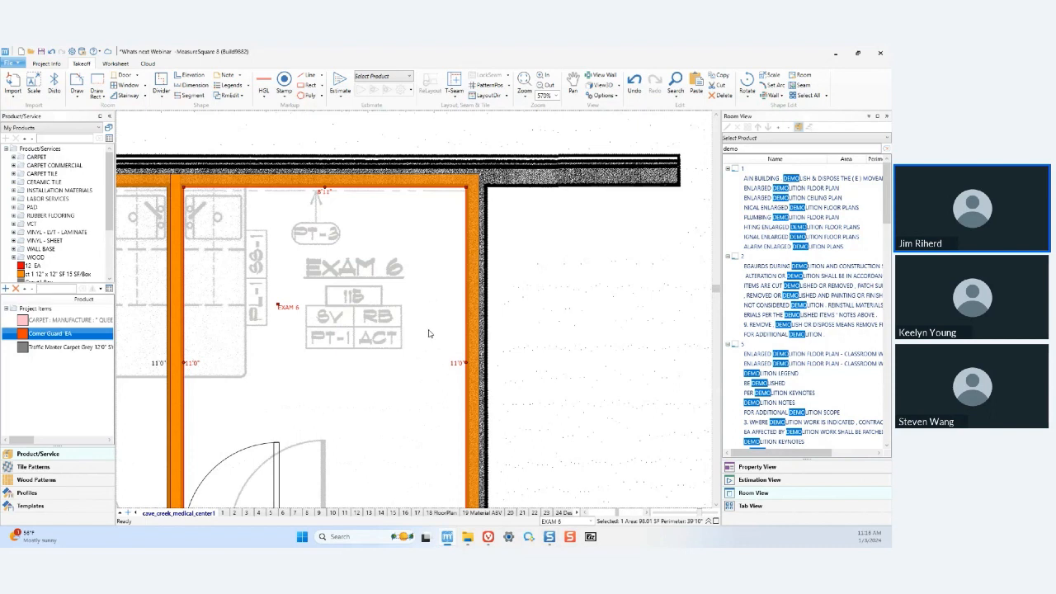
pyautogui.scroll(-4, 430, 333)
pyautogui.scroll(-2, 429, 333)
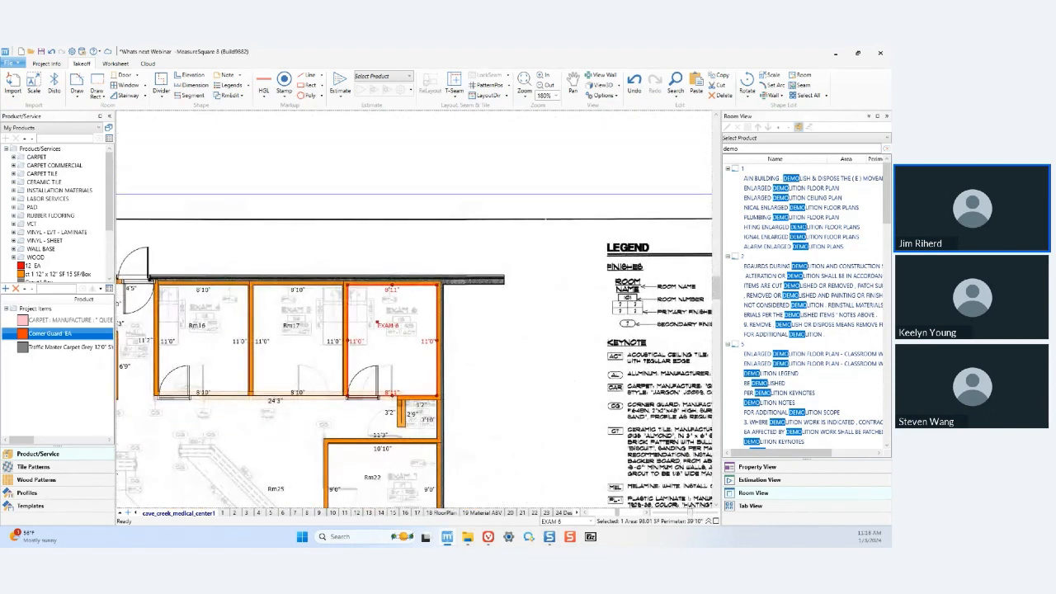
pyautogui.moveTo(250, 348); pyautogui.dragTo(411, 244, button='middle')
pyautogui.scroll(-1, 350, 283)
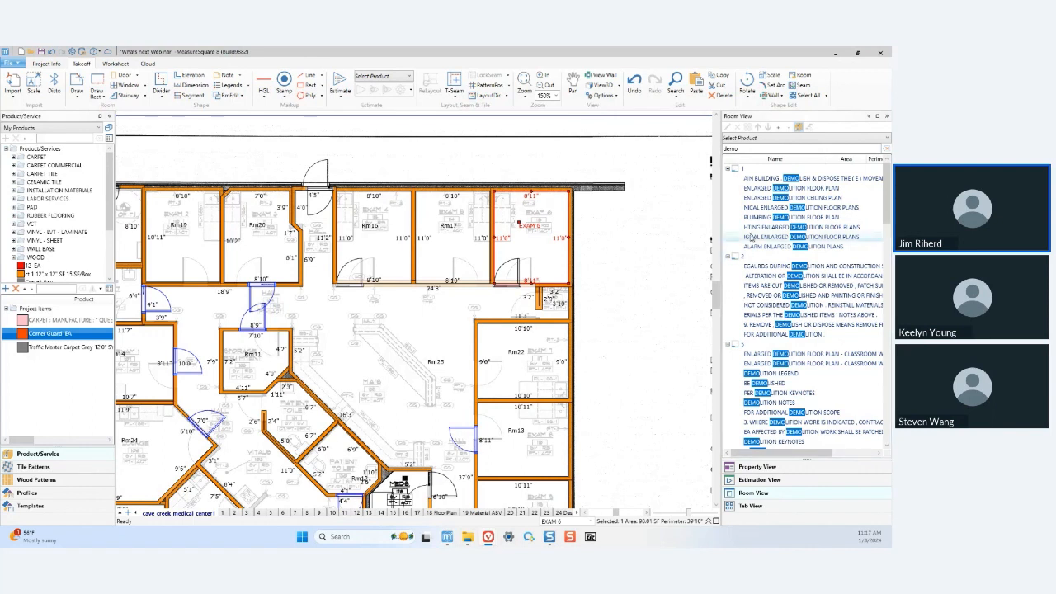
pyautogui.scroll(-3, 751, 237)
pyautogui.scroll(-1, 472, 254)
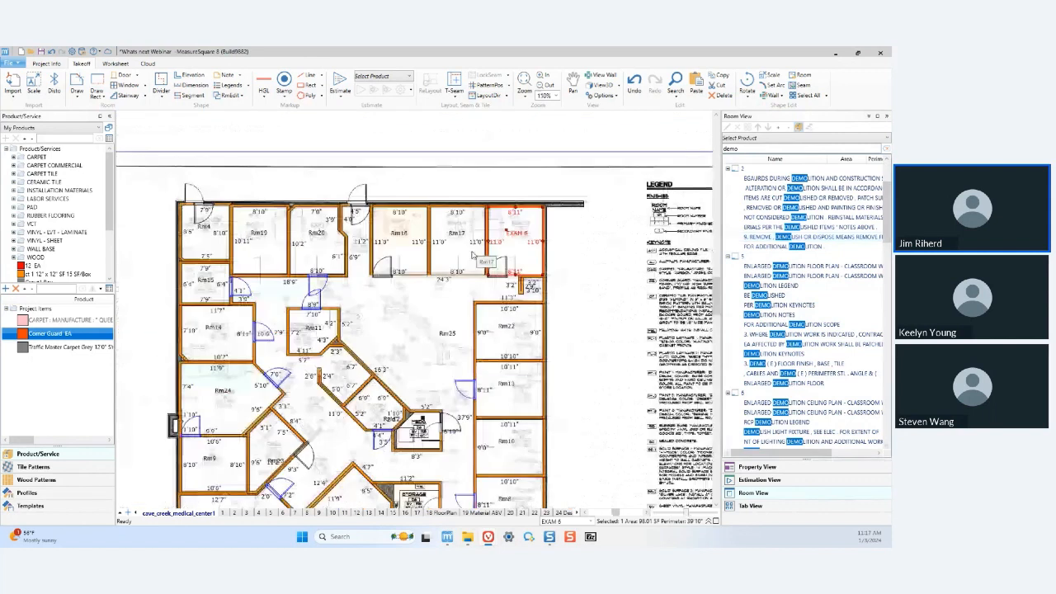
pyautogui.scroll(-1, 476, 263)
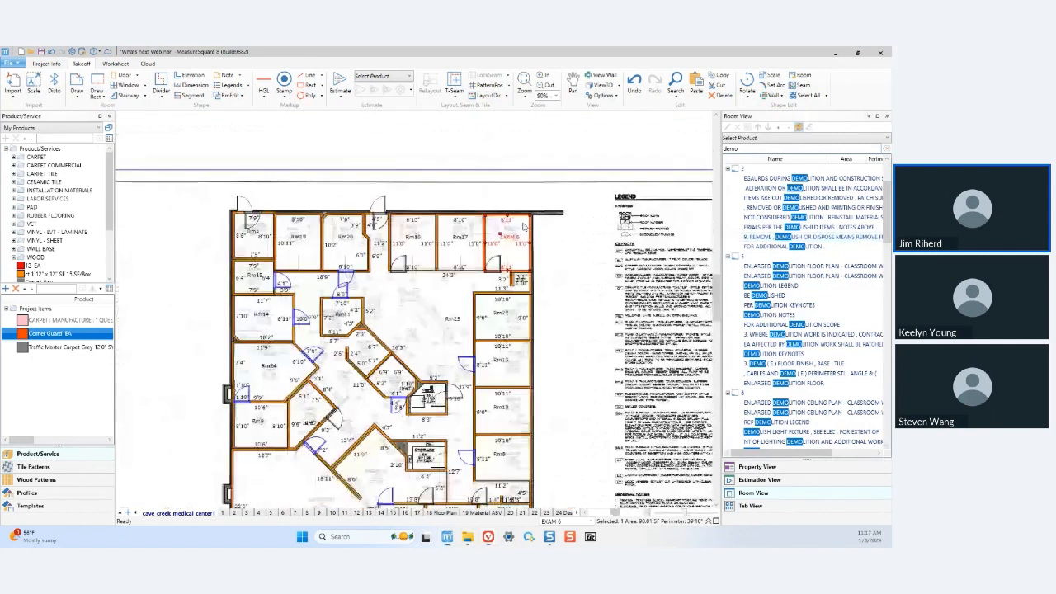
pyautogui.moveTo(524, 227); pyautogui.dragTo(578, 194, button='middle')
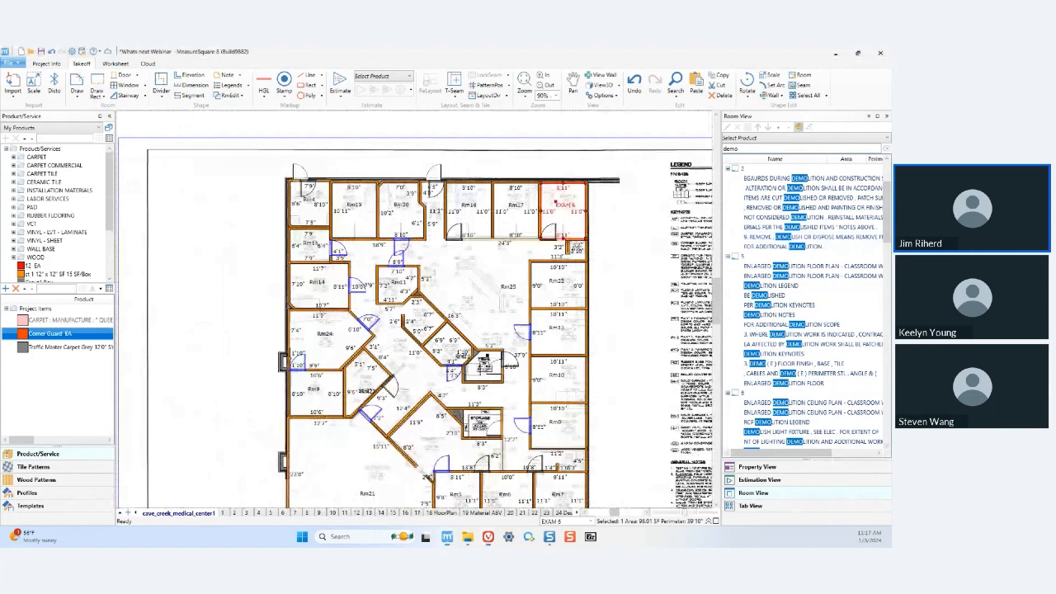
pyautogui.click(489, 536)
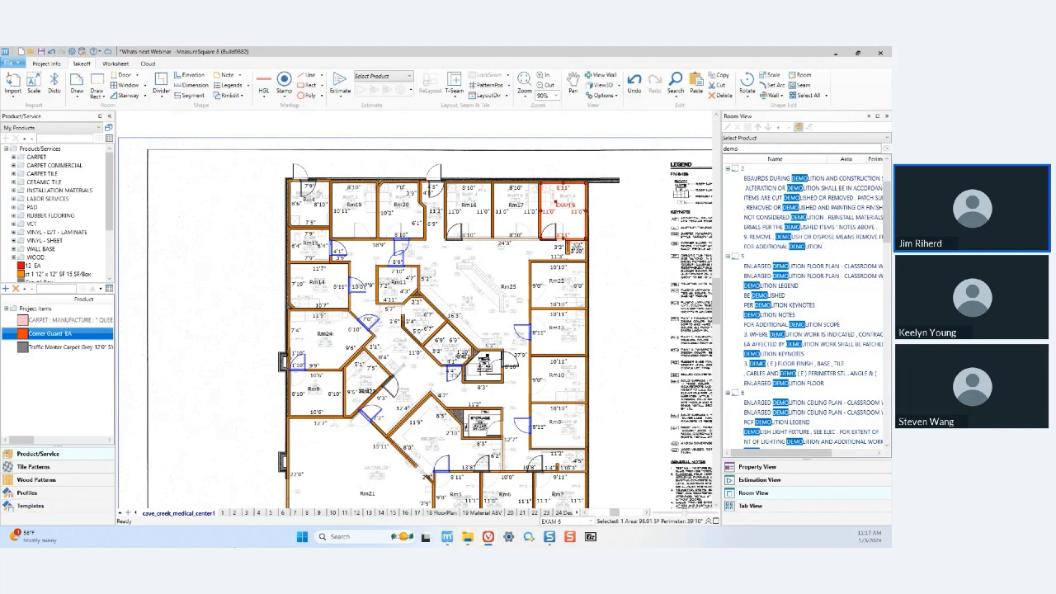
# - Select all the takeoff rooms on the floor plan and delete them, leaving only the blueprint
pyautogui.scroll(-3, 282, 453)
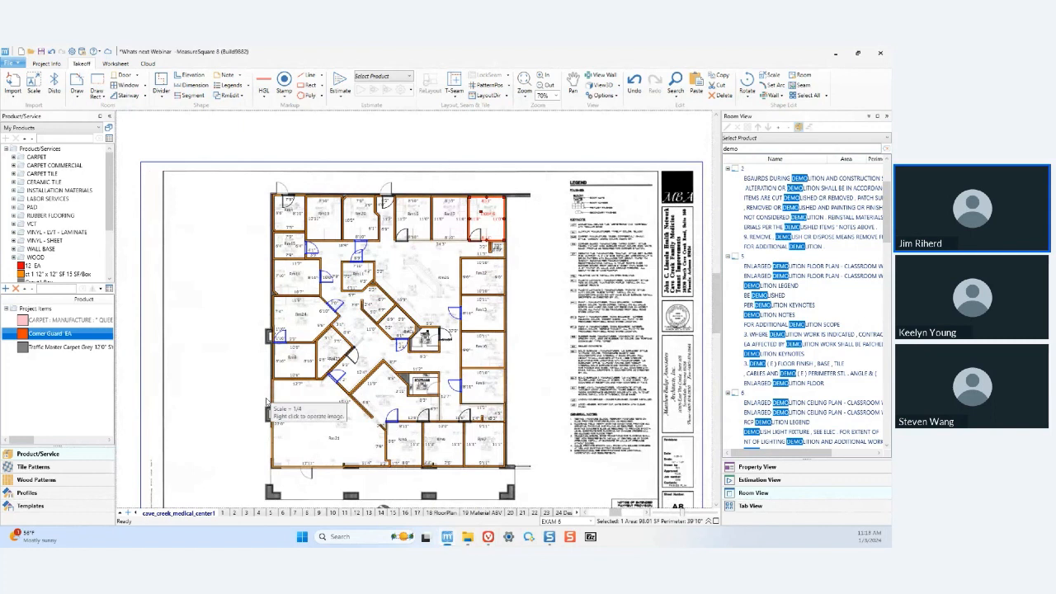
pyautogui.click(525, 231)
pyautogui.moveTo(542, 174); pyautogui.dragTo(174, 468)
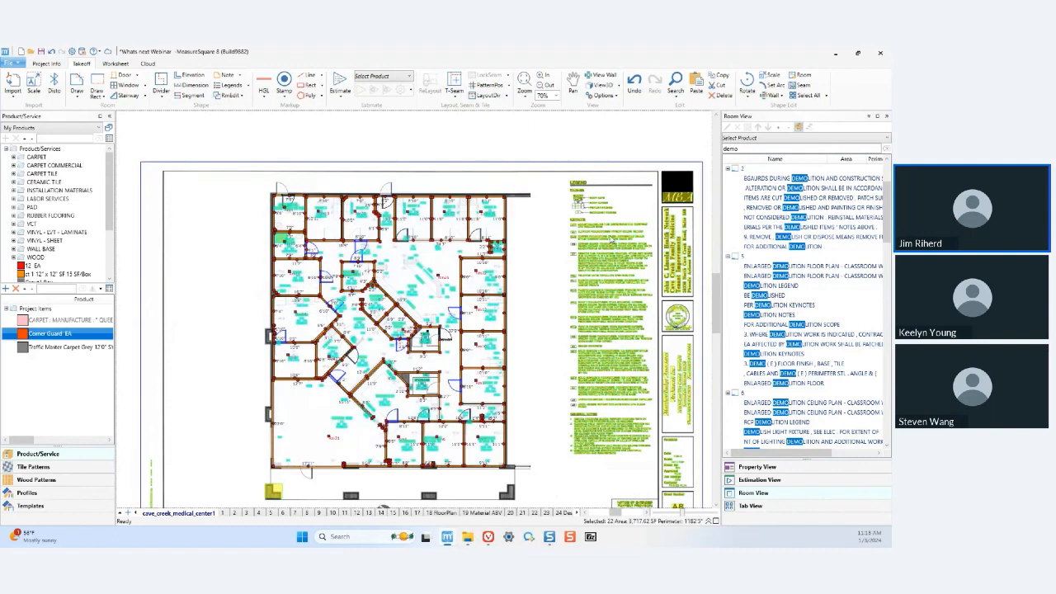
pyautogui.click(723, 95)
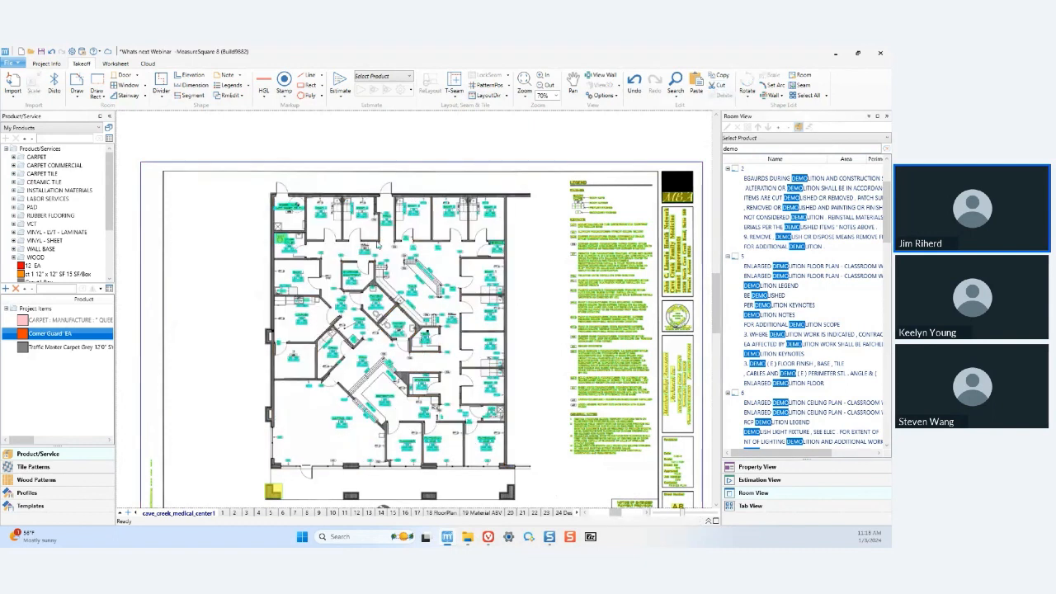
# - Start an Auto Count on the blueprint and capture the CG tag beside HALL 134 as the symbol
pyautogui.scroll(3, 378, 243)
pyautogui.scroll(4, 428, 265)
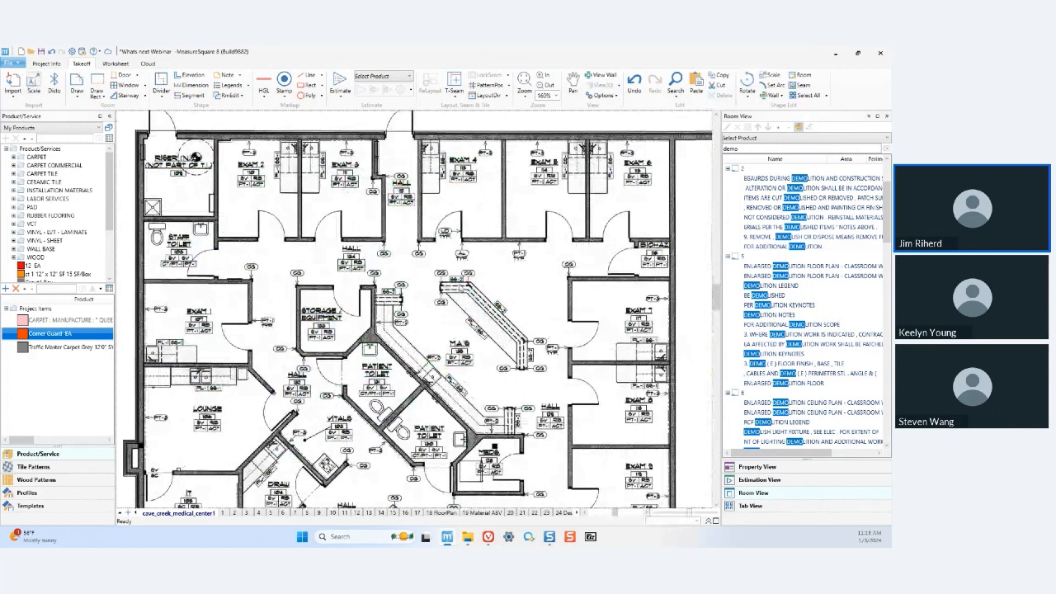
pyautogui.scroll(4, 289, 306)
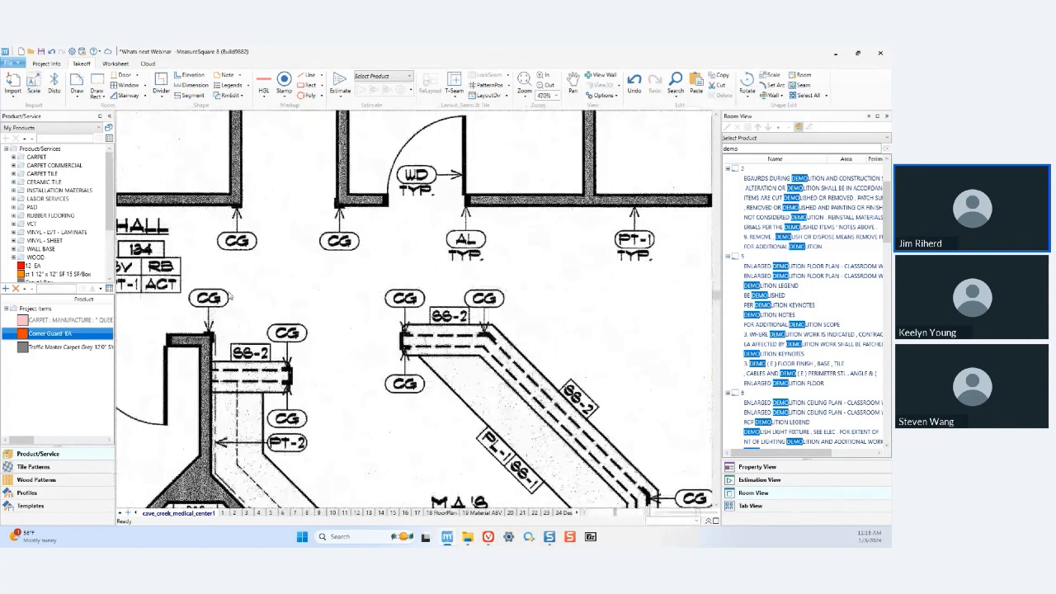
pyautogui.moveTo(289, 306); pyautogui.dragTo(333, 311, button='middle')
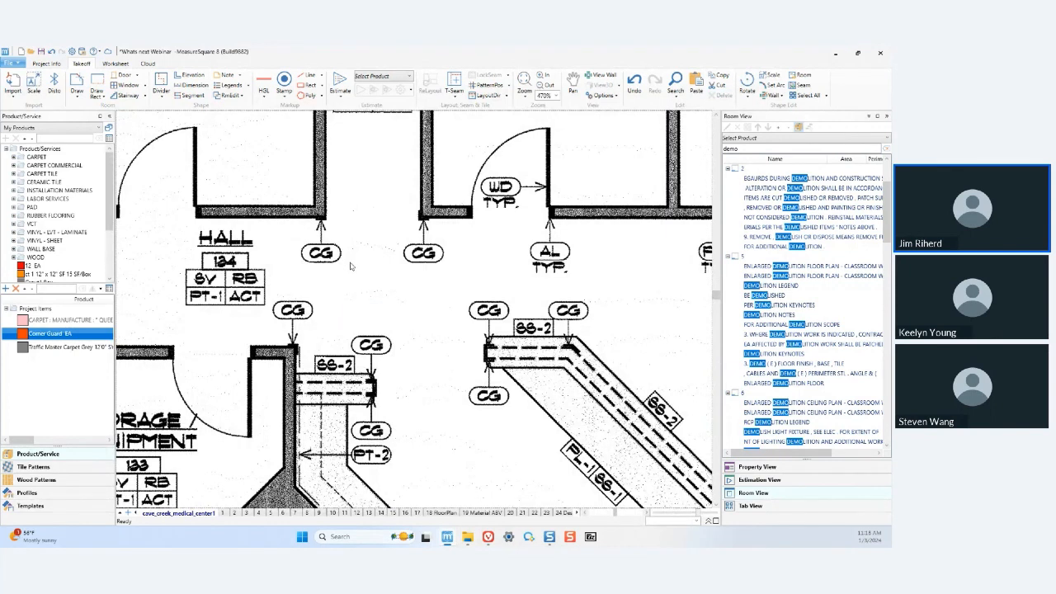
pyautogui.rightClick(351, 266)
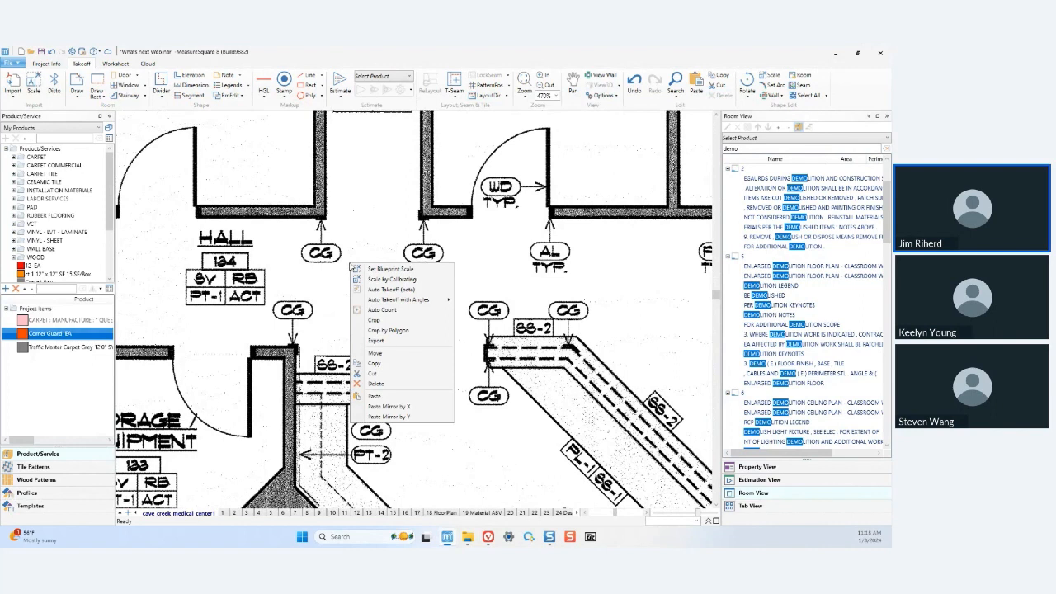
pyautogui.click(408, 318)
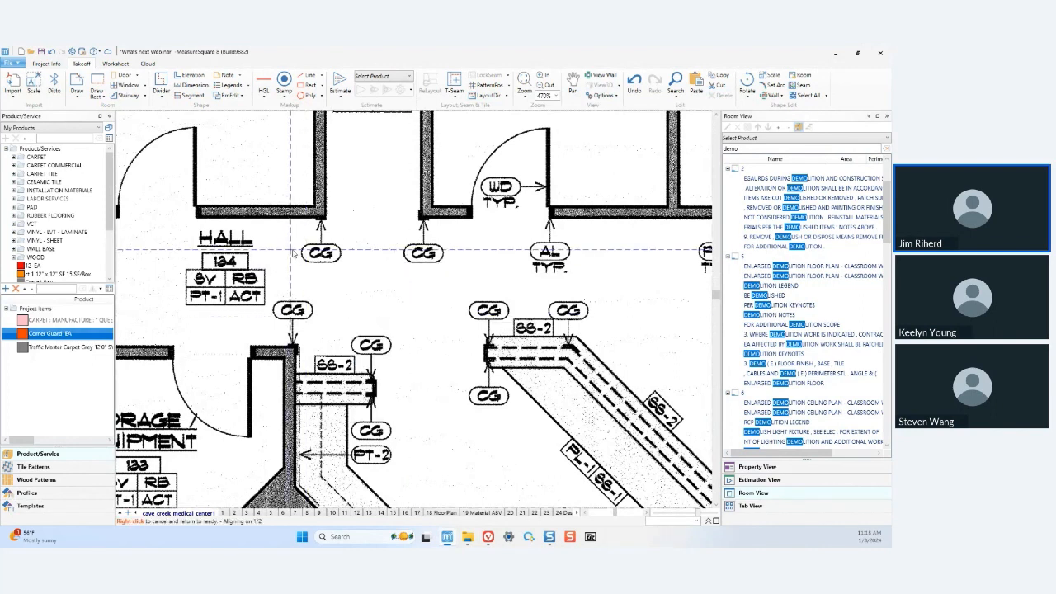
pyautogui.moveTo(297, 240); pyautogui.dragTo(345, 269)
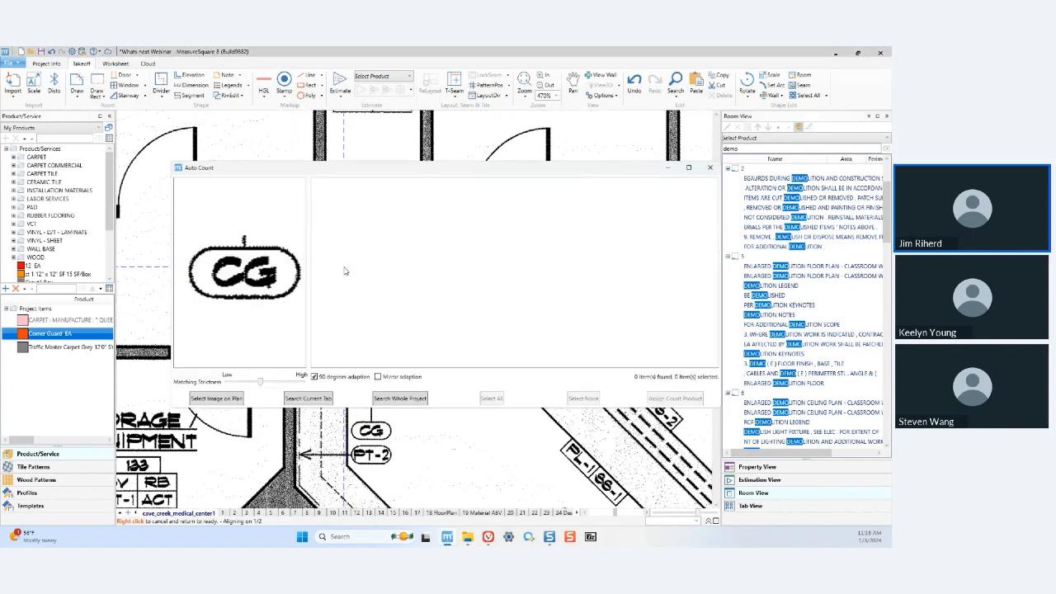
# - Search the current tab for the captured CG symbol and review the matches
pyautogui.moveTo(326, 174); pyautogui.dragTo(267, 168)
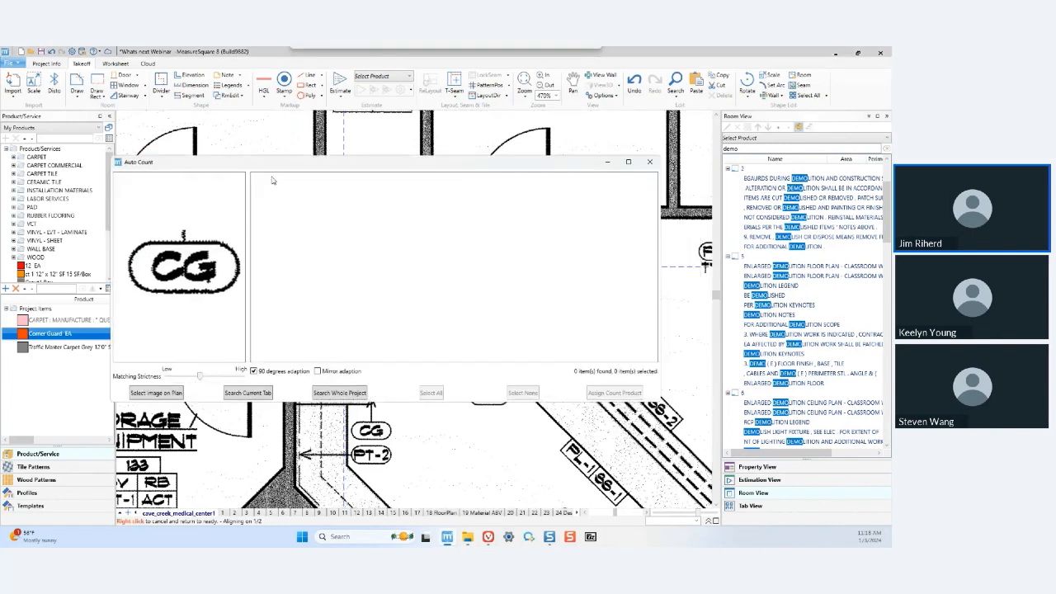
pyautogui.click(265, 394)
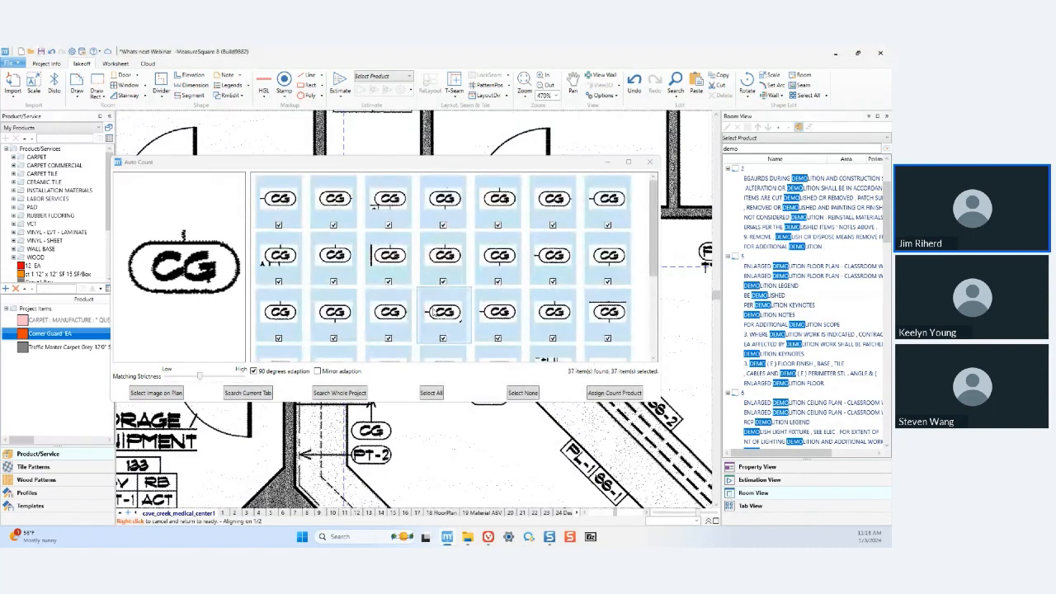
pyautogui.scroll(-7, 455, 285)
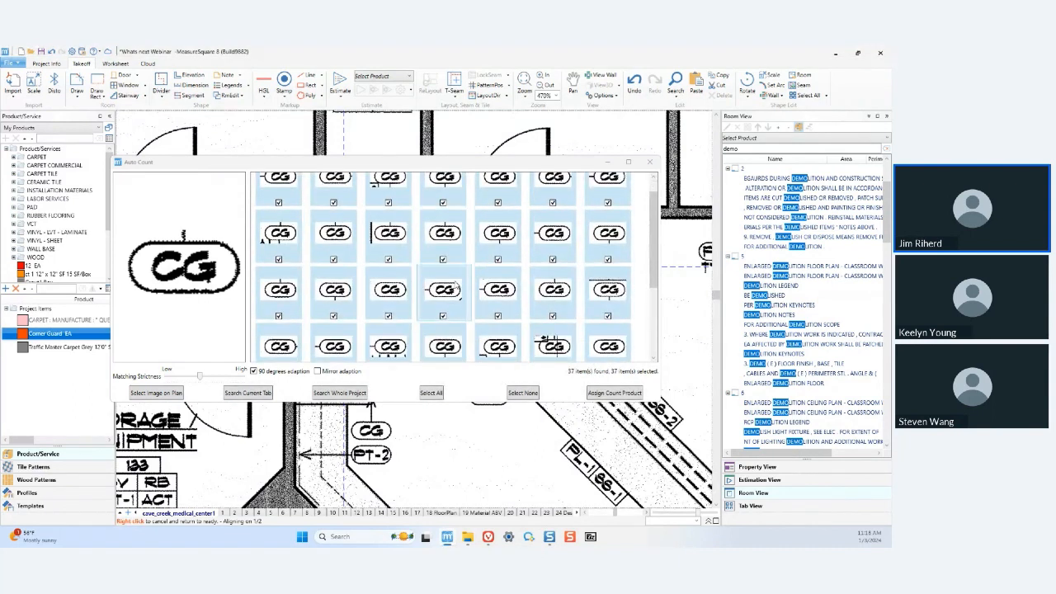
pyautogui.scroll(7, 455, 285)
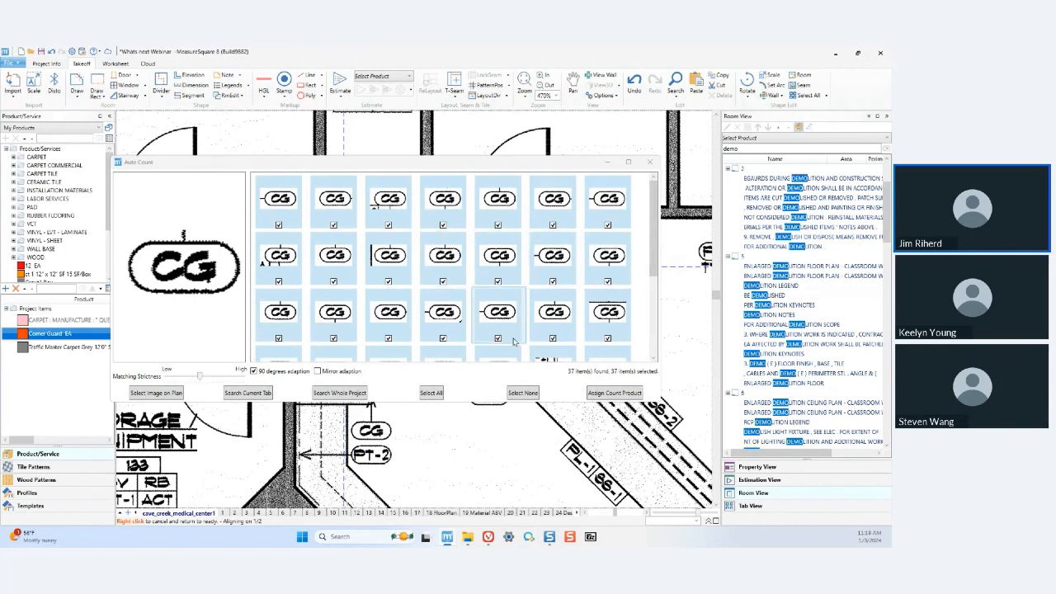
# - Assign the Corner Guard EA product to all the matched CG symbols and leave Auto Count
pyautogui.click(615, 394)
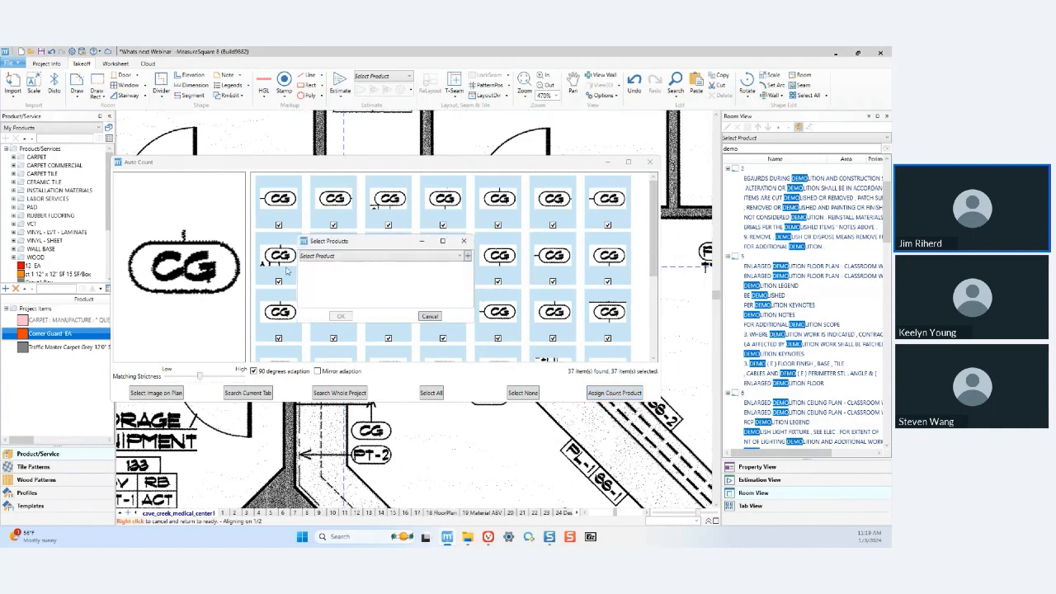
pyautogui.click(332, 258)
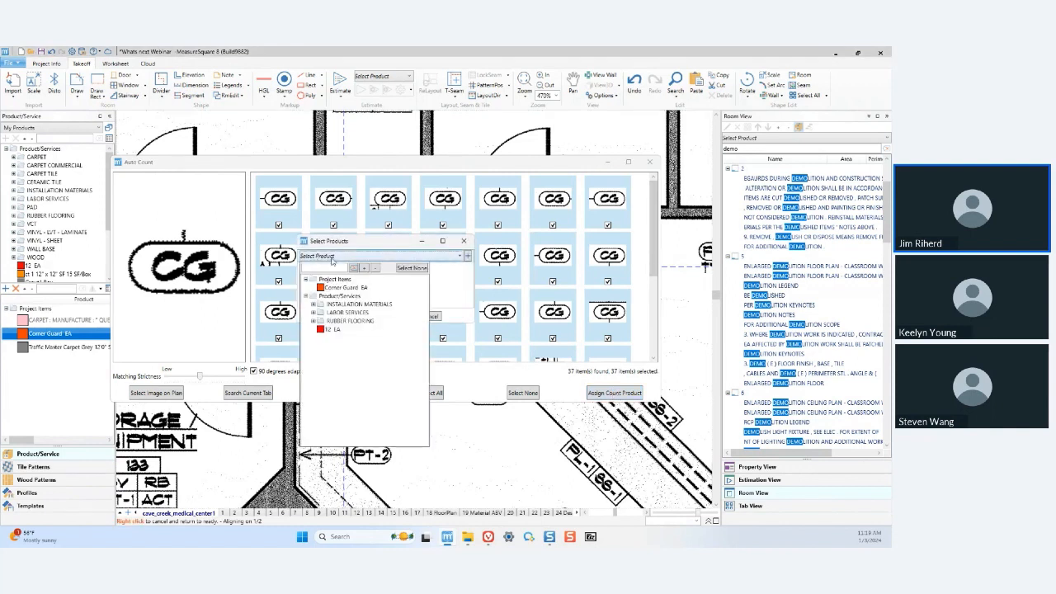
pyautogui.click(362, 288)
pyautogui.click(340, 316)
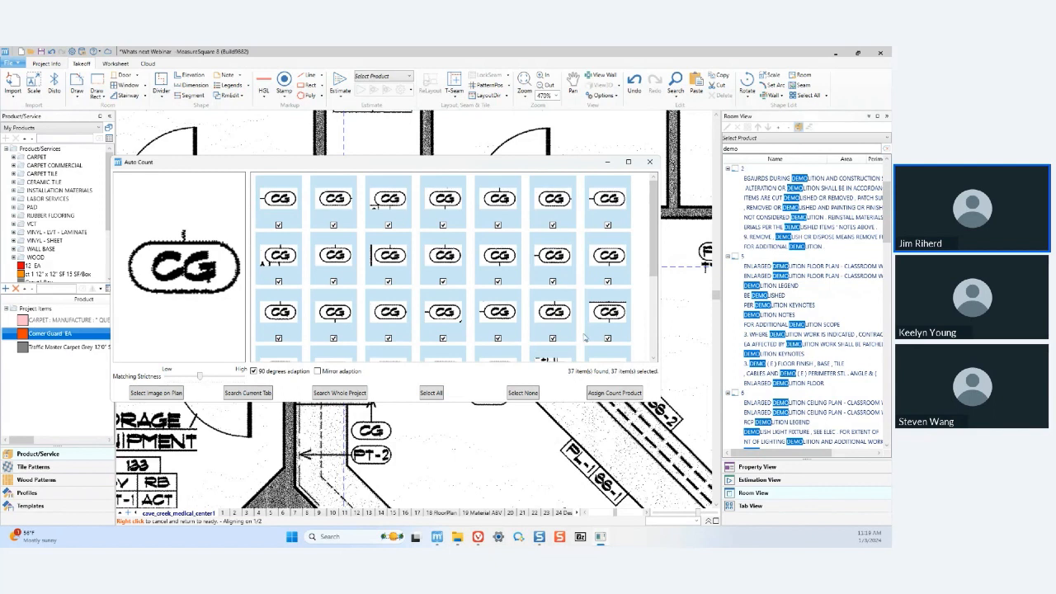
pyautogui.click(615, 394)
pyautogui.moveTo(77, 494); pyautogui.dragTo(295, 189)
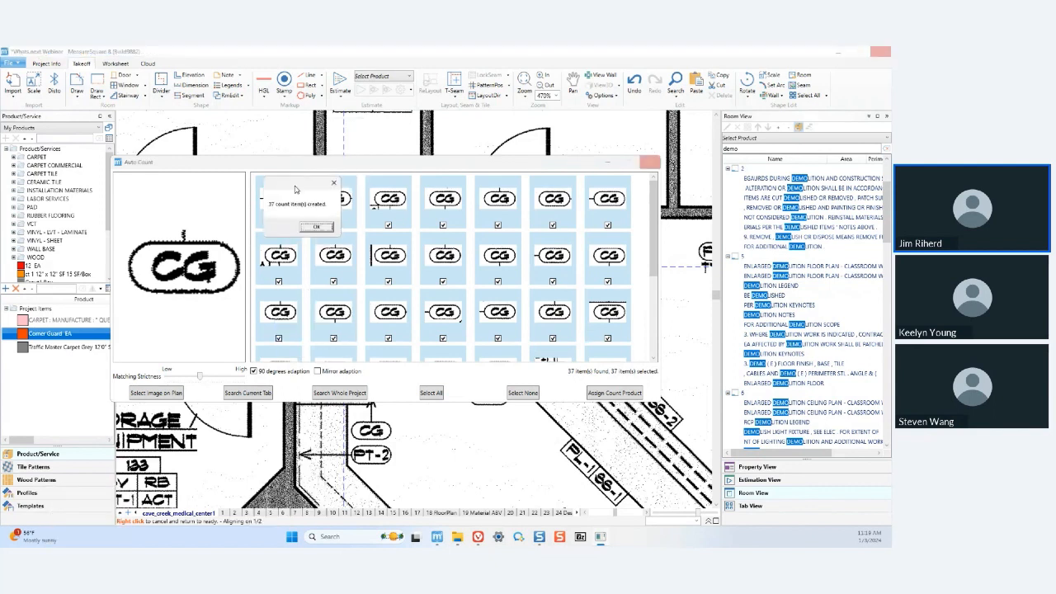
pyautogui.click(317, 229)
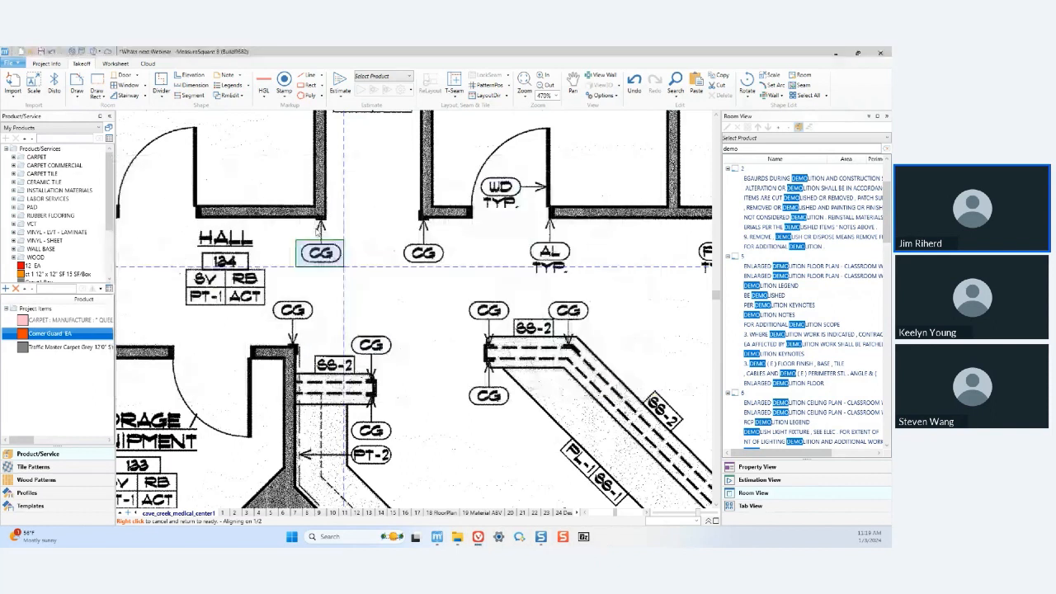
pyautogui.rightClick(399, 281)
pyautogui.press('Escape')
# - Inspect the Corner Guard count markers placed across the floor plan
pyautogui.scroll(-2, 399, 280)
pyautogui.scroll(-5, 399, 280)
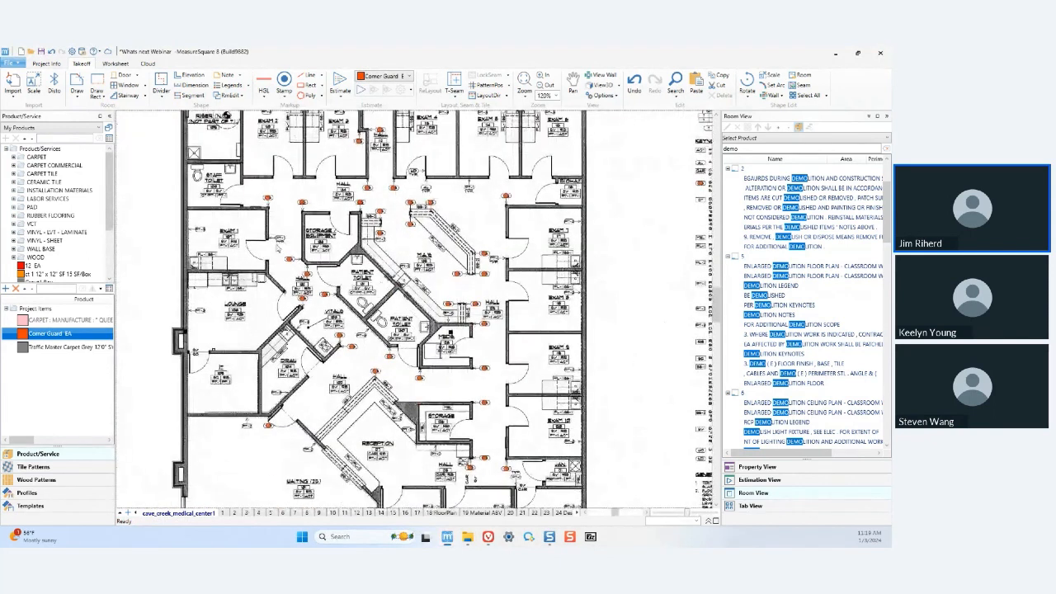
pyautogui.scroll(2, 260, 197)
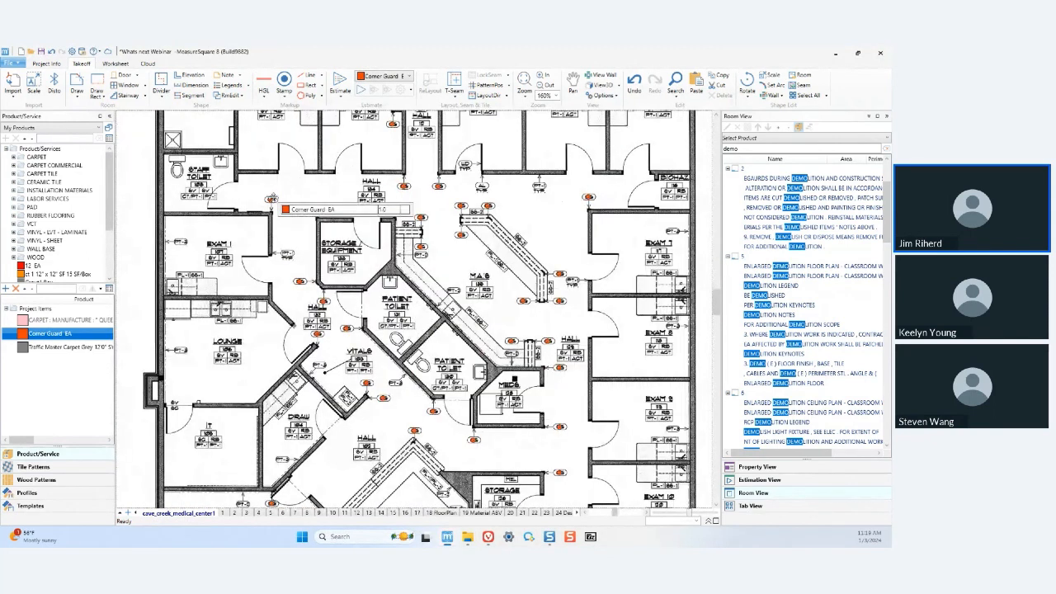
# - Review the Corner Guard markers across the complete medical center floor plan together with its legend
pyautogui.click(460, 236)
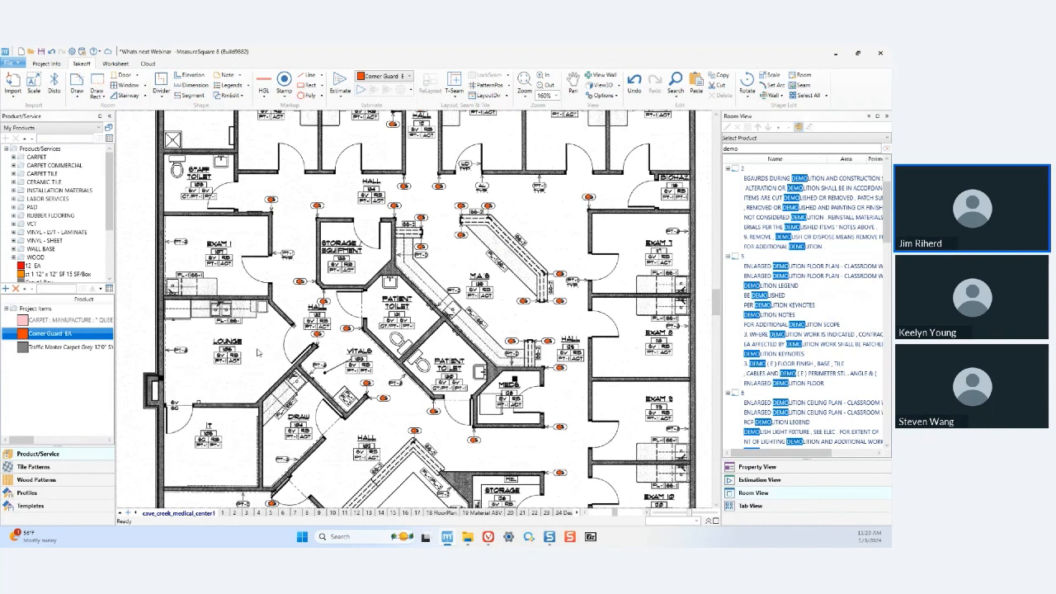
pyautogui.scroll(-2, 431, 272)
pyautogui.moveTo(457, 257); pyautogui.dragTo(425, 281, button='middle')
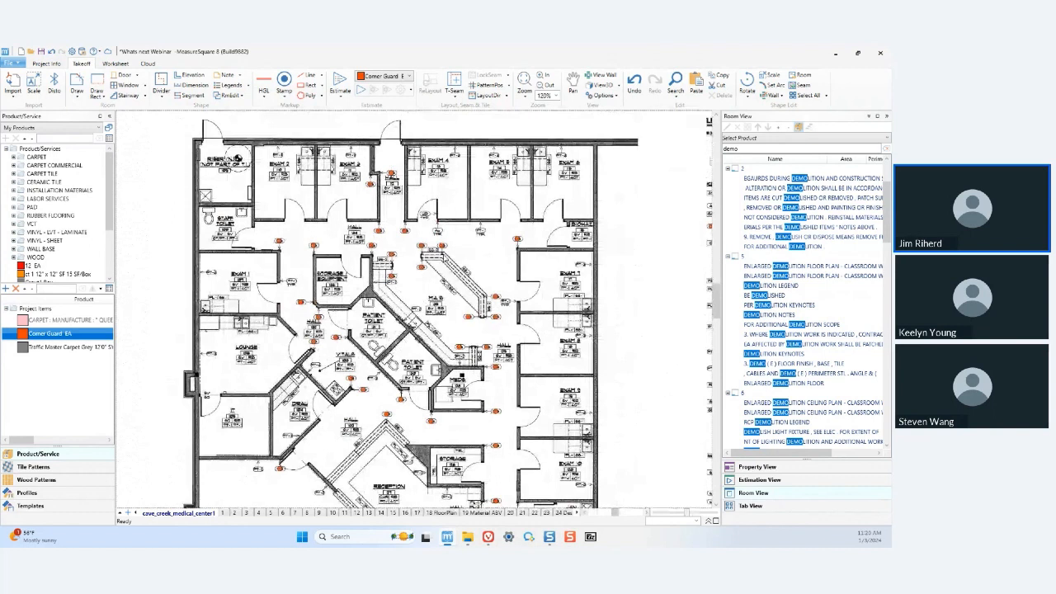
pyautogui.scroll(-1, 446, 258)
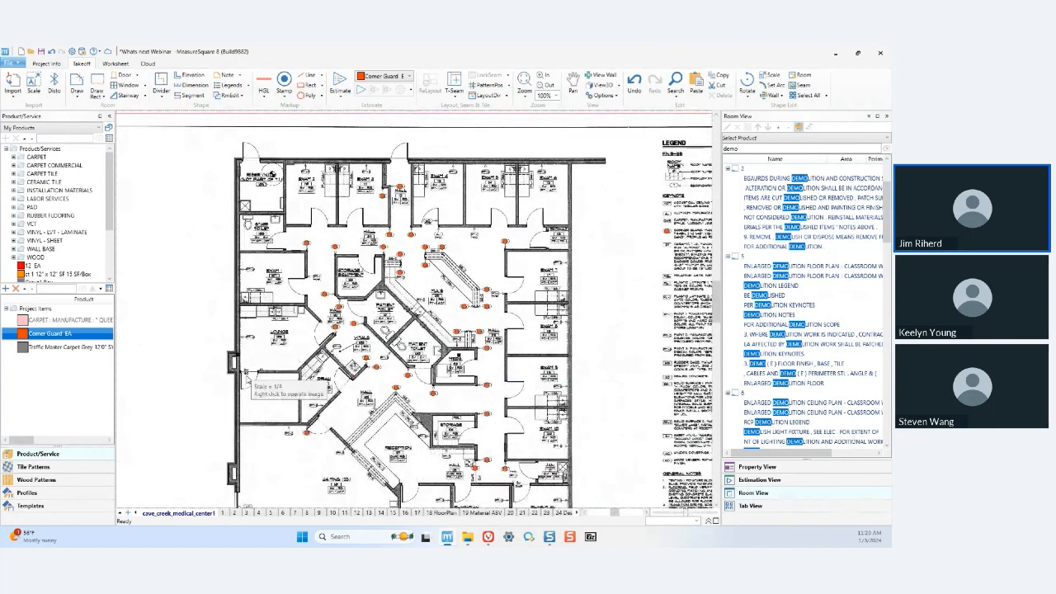
pyautogui.moveTo(456, 326); pyautogui.dragTo(379, 297, button='middle')
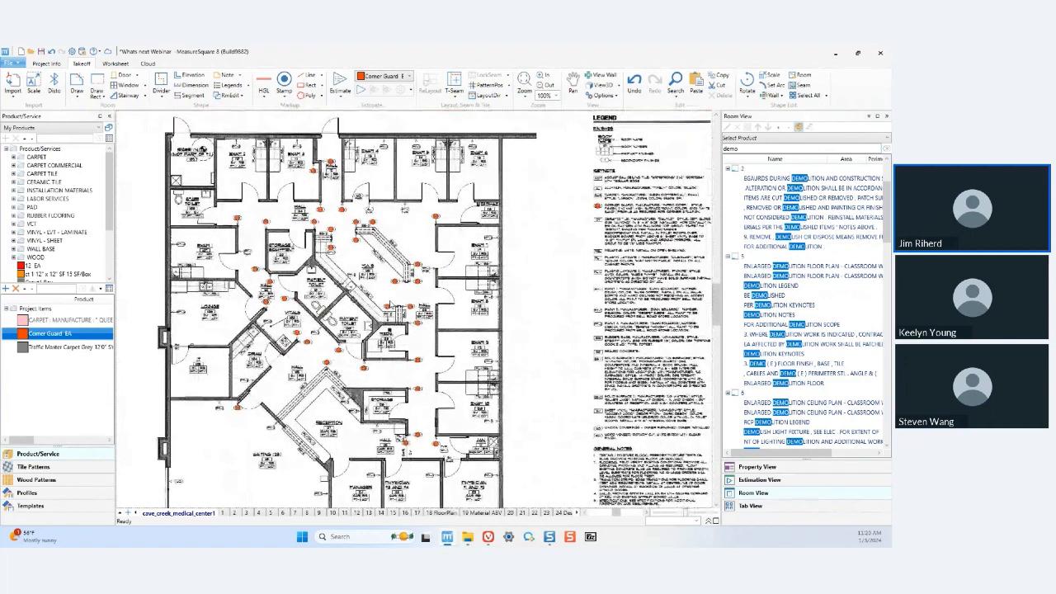
pyautogui.scroll(-1, 379, 296)
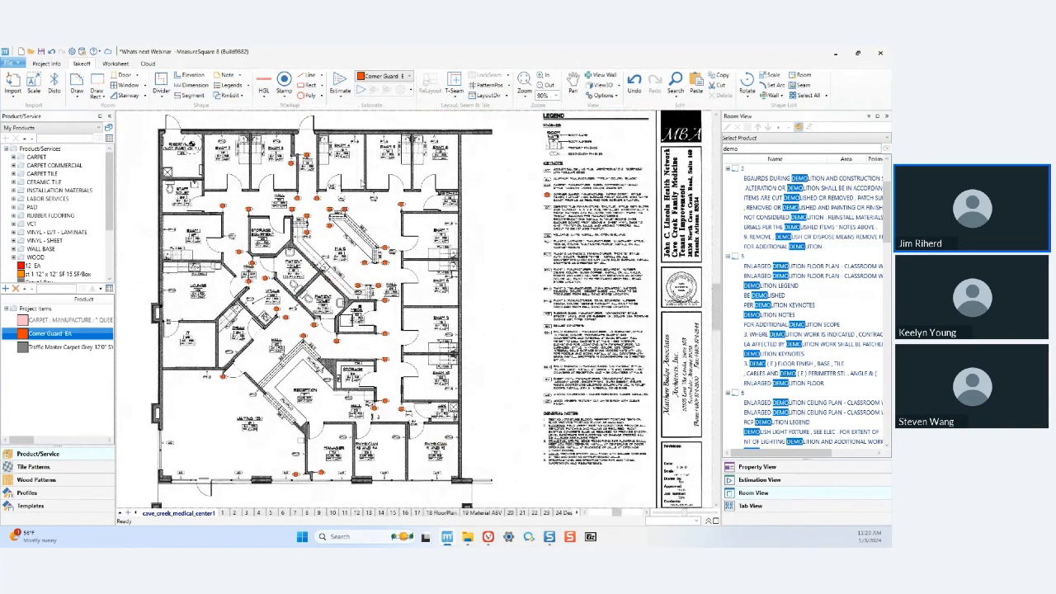
# - Show the Tab View and leaf through the project's page tabs to the last ones and back to the first
pyautogui.click(772, 511)
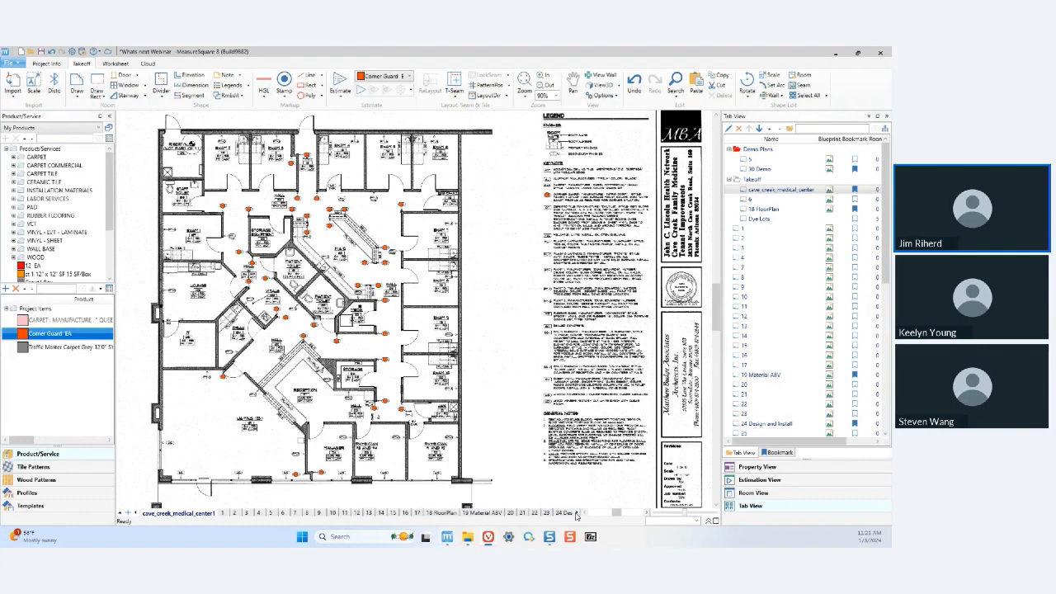
pyautogui.click(577, 514)
pyautogui.click(577, 515)
pyautogui.click(577, 515)
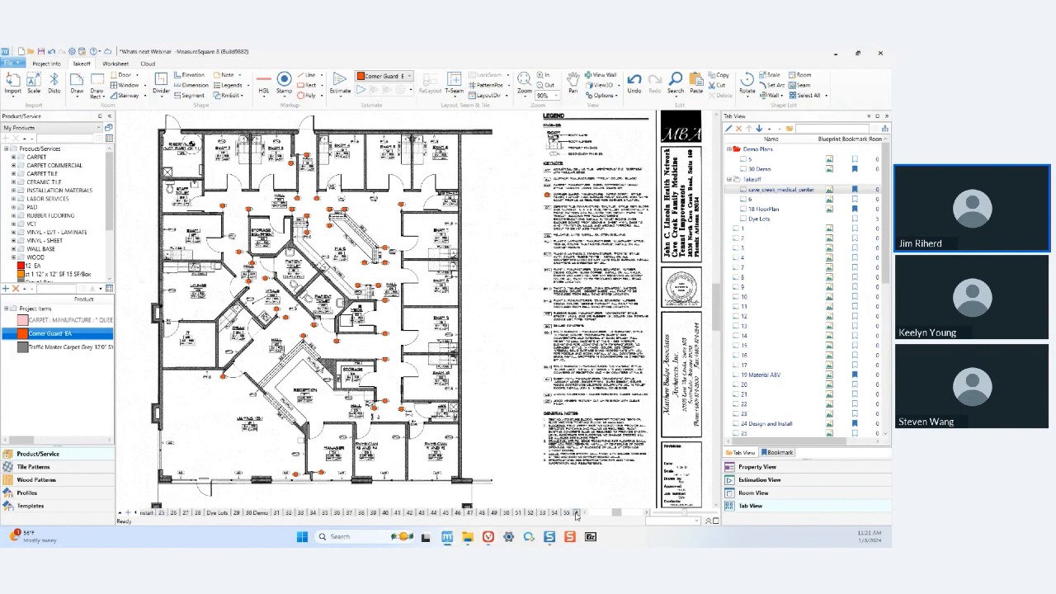
pyautogui.click(137, 513)
pyautogui.click(137, 513)
pyautogui.click(137, 514)
pyautogui.click(137, 513)
pyautogui.click(137, 513)
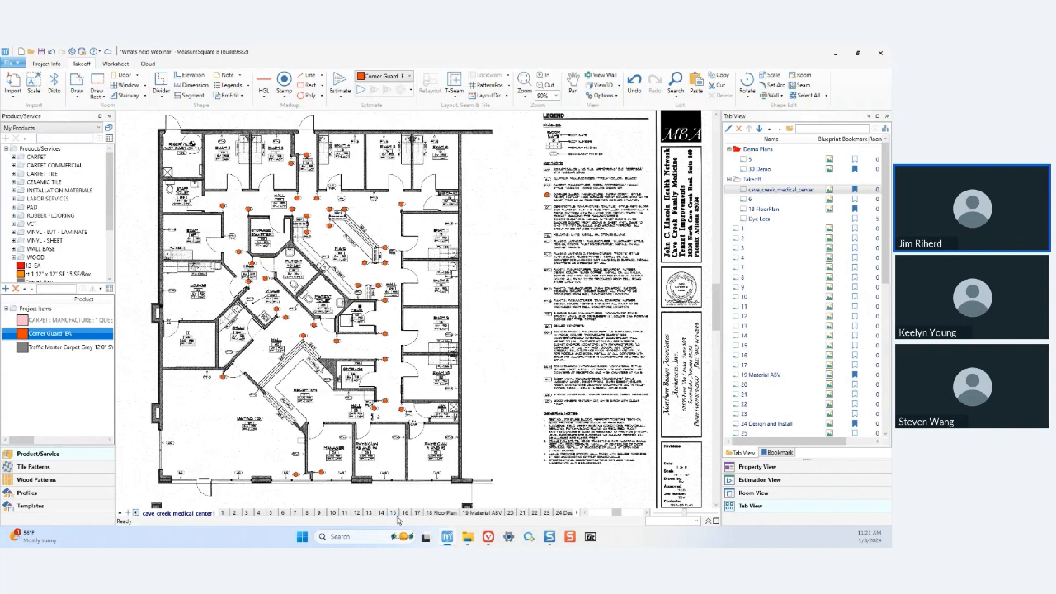
# - Browse the thumbnail list of pages, close it, and widen the Tab View pane to show all its columns
pyautogui.click(121, 514)
pyautogui.scroll(10, 188, 401)
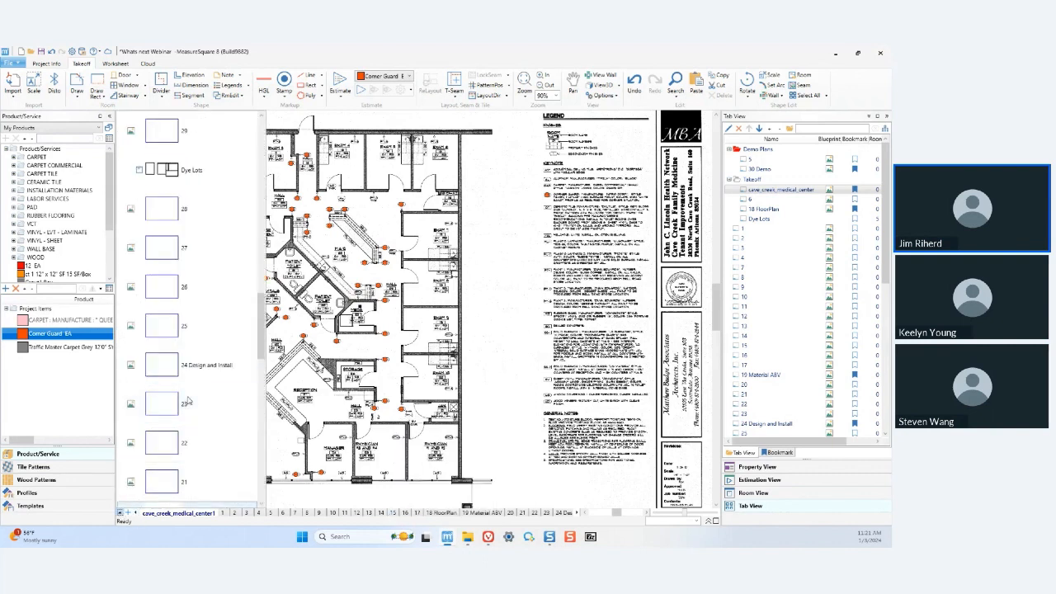
pyautogui.scroll(-4, 190, 388)
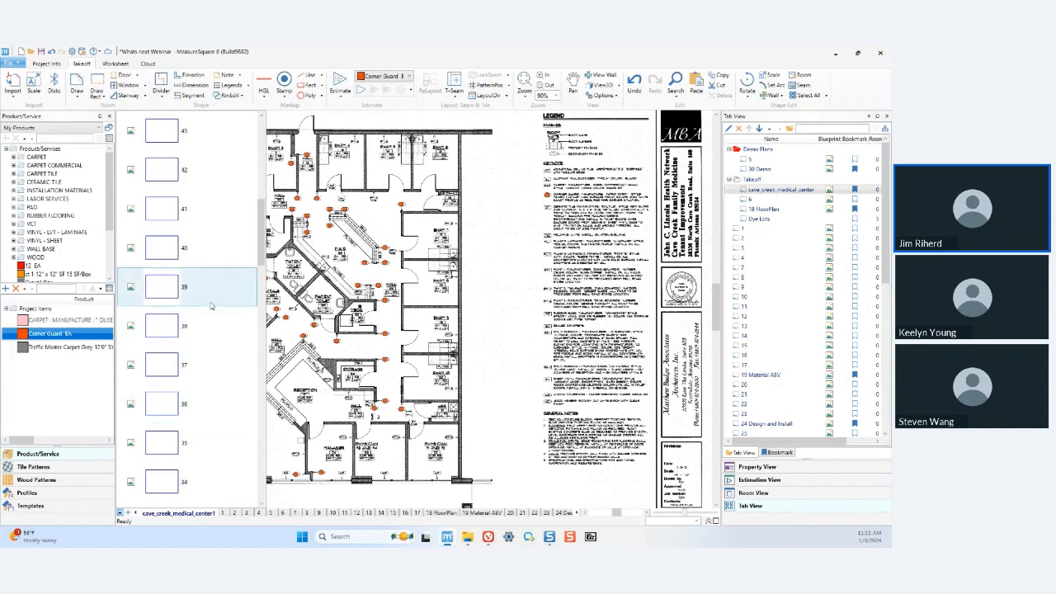
pyautogui.click(121, 513)
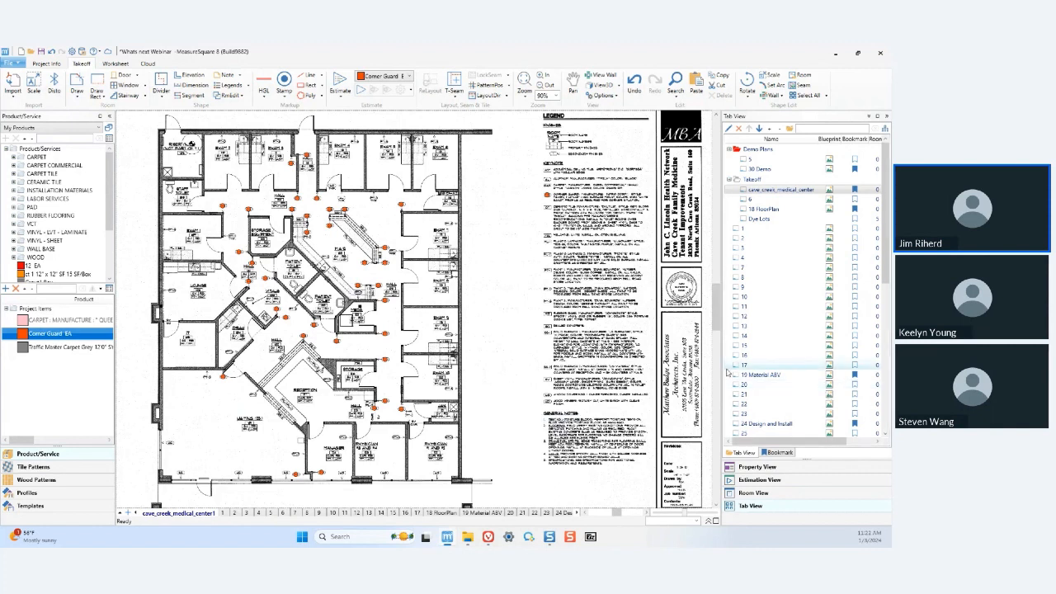
pyautogui.moveTo(719, 350); pyautogui.dragTo(540, 346)
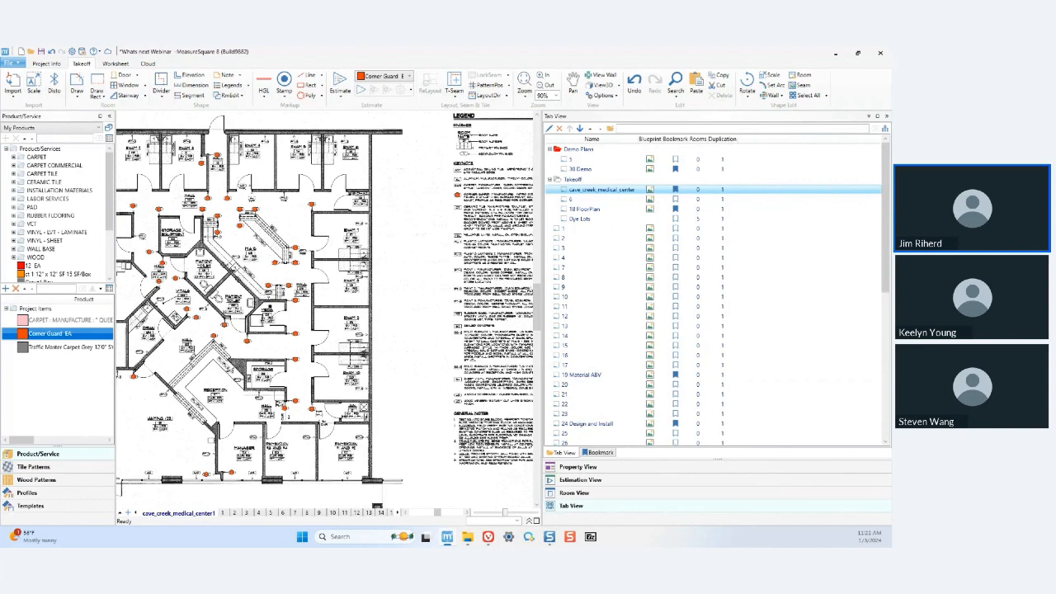
pyautogui.click(549, 129)
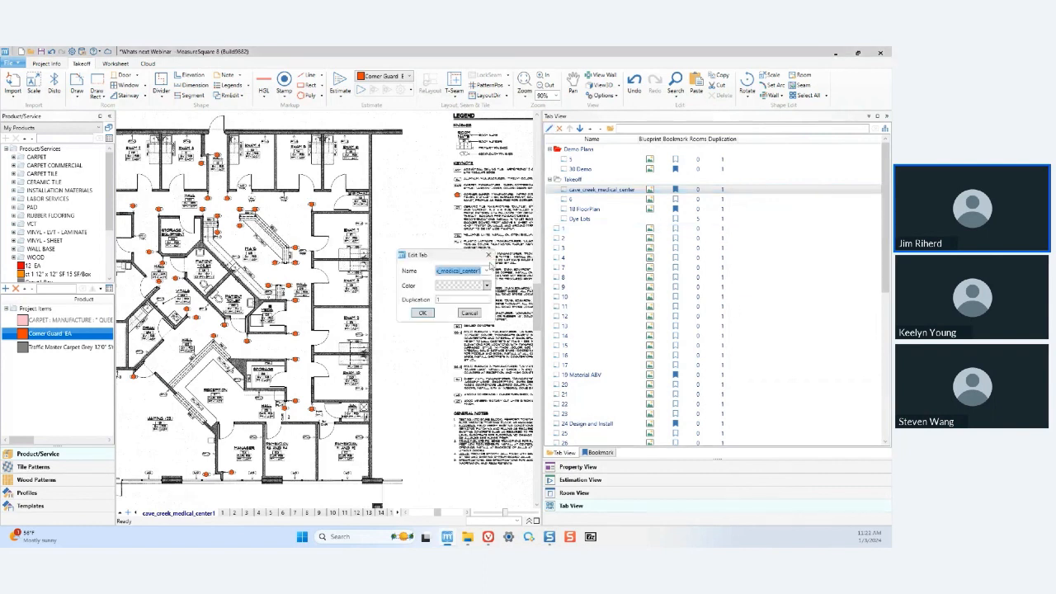
pyautogui.press('BackSpace')
pyautogui.write('Sc')
pyautogui.press('BackSpace')
pyautogui.press('BackSpace')
pyautogui.write('No Scope of work')
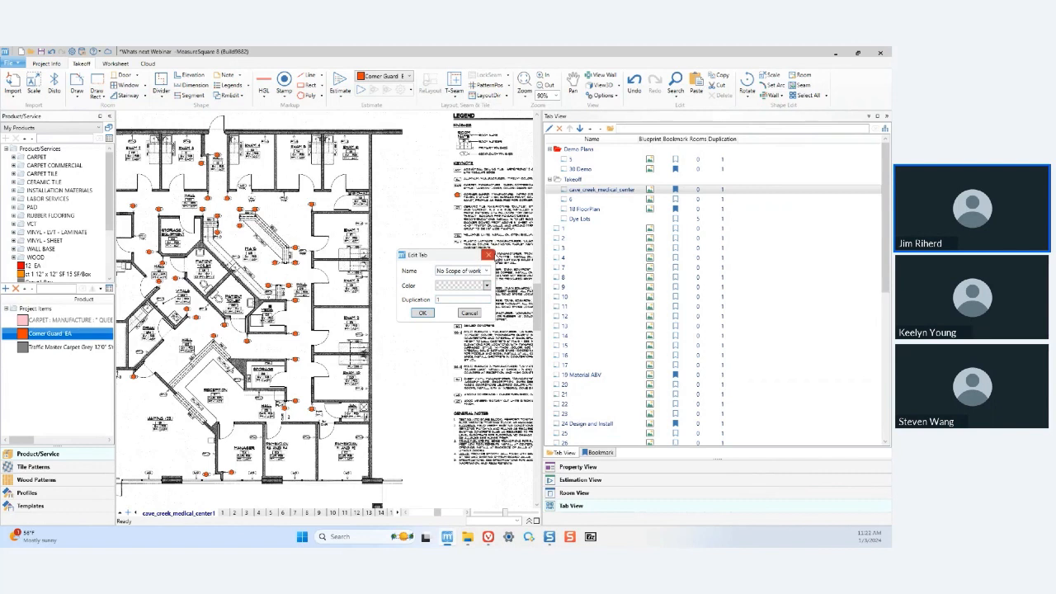
pyautogui.click(487, 255)
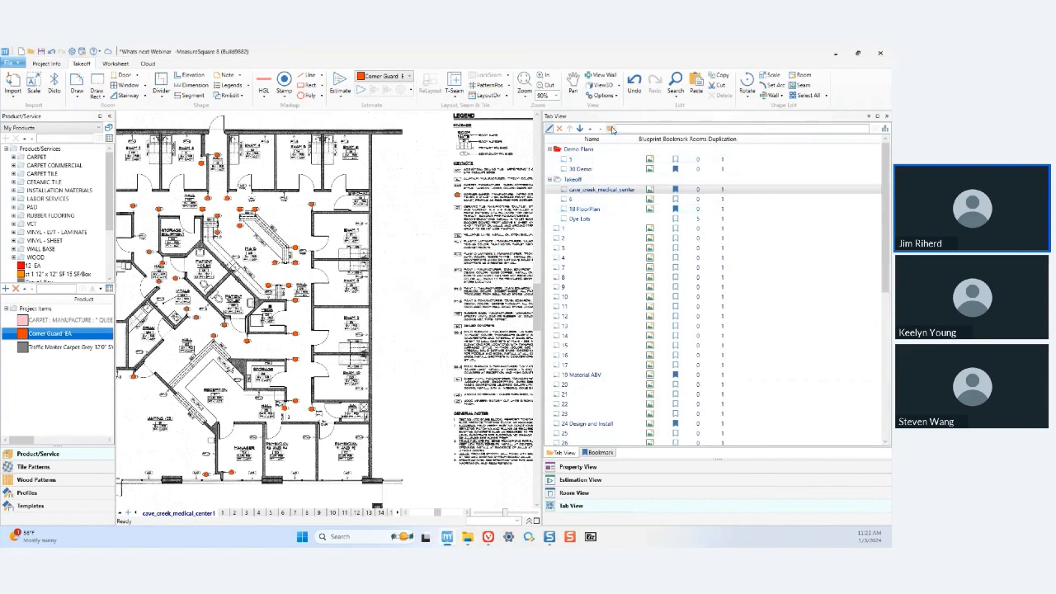
# - Create a folder named No scope of work containing the cave_creek_medical_center1 page and pages 10, 11, 12 and 13
pyautogui.click(611, 129)
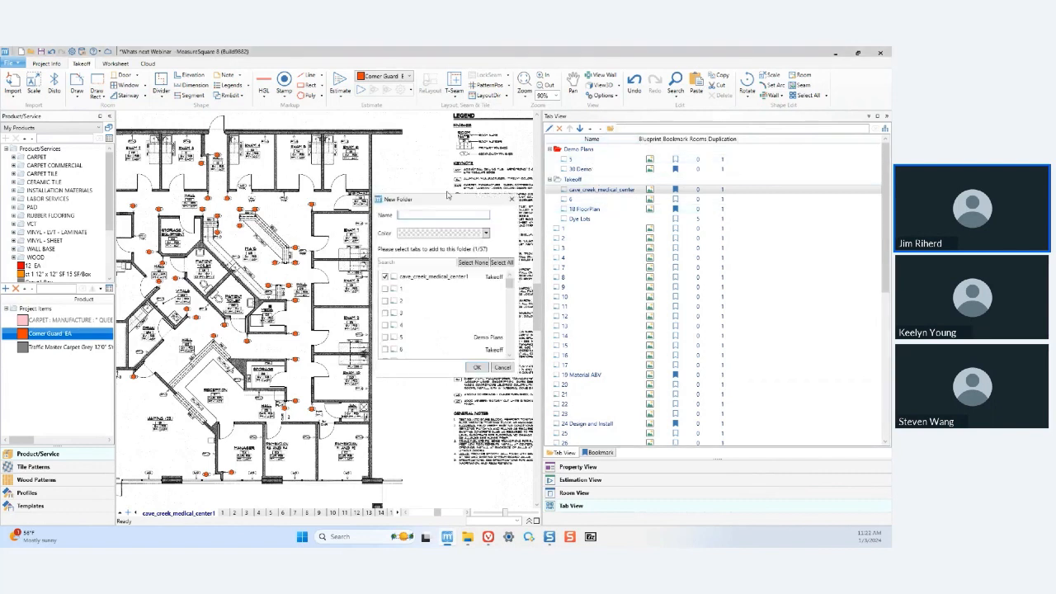
pyautogui.write('No scope of work')
pyautogui.scroll(-1, 408, 301)
pyautogui.scroll(-1, 392, 314)
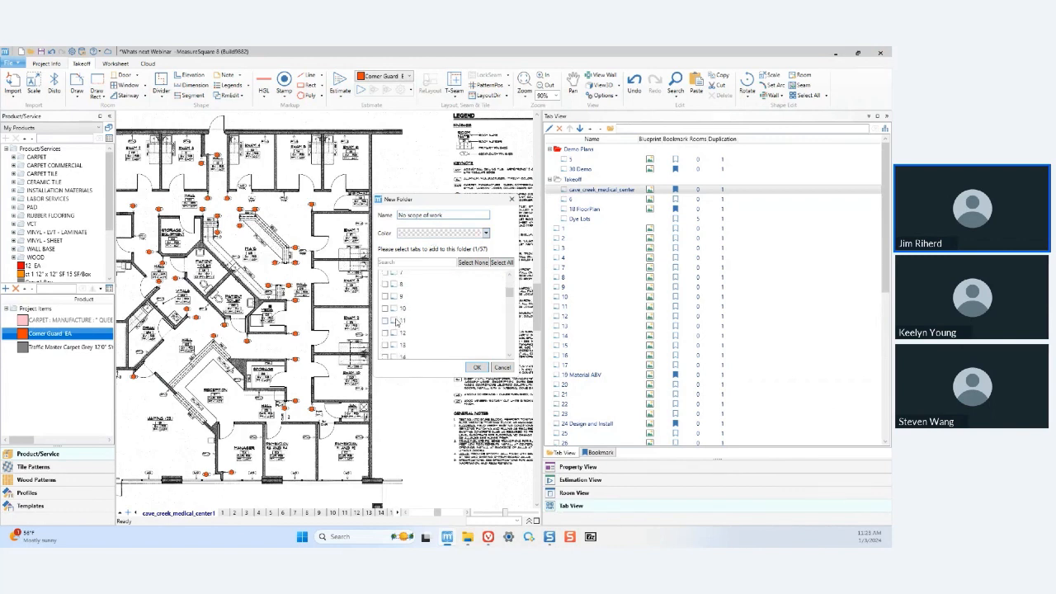
pyautogui.click(384, 309)
pyautogui.click(385, 321)
pyautogui.click(384, 333)
pyautogui.click(384, 344)
pyautogui.click(476, 368)
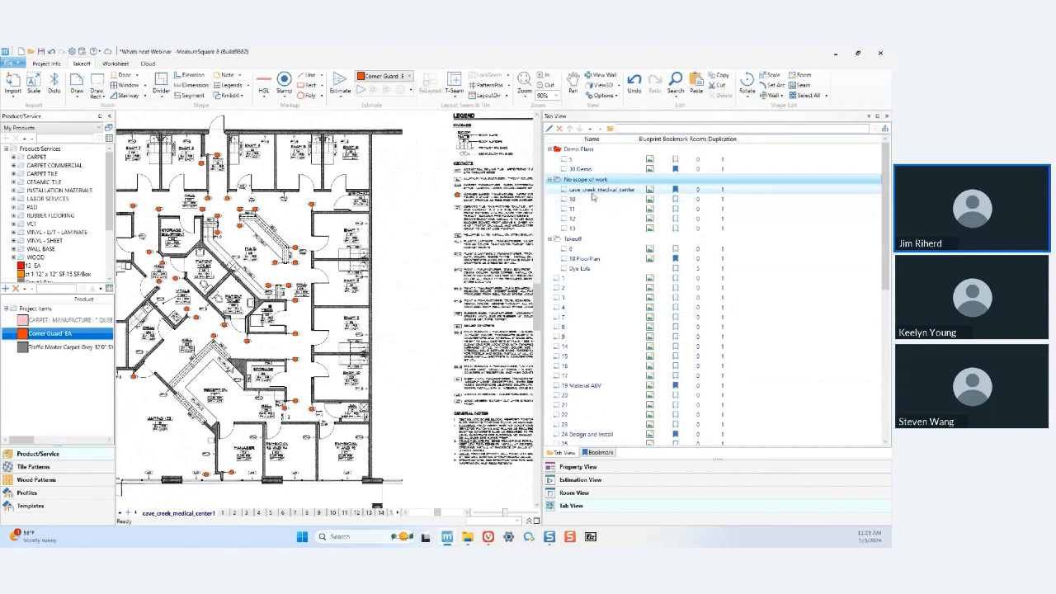
# - Check the bookmark flags in the page list and show only the bookmarked pages
pyautogui.click(590, 199)
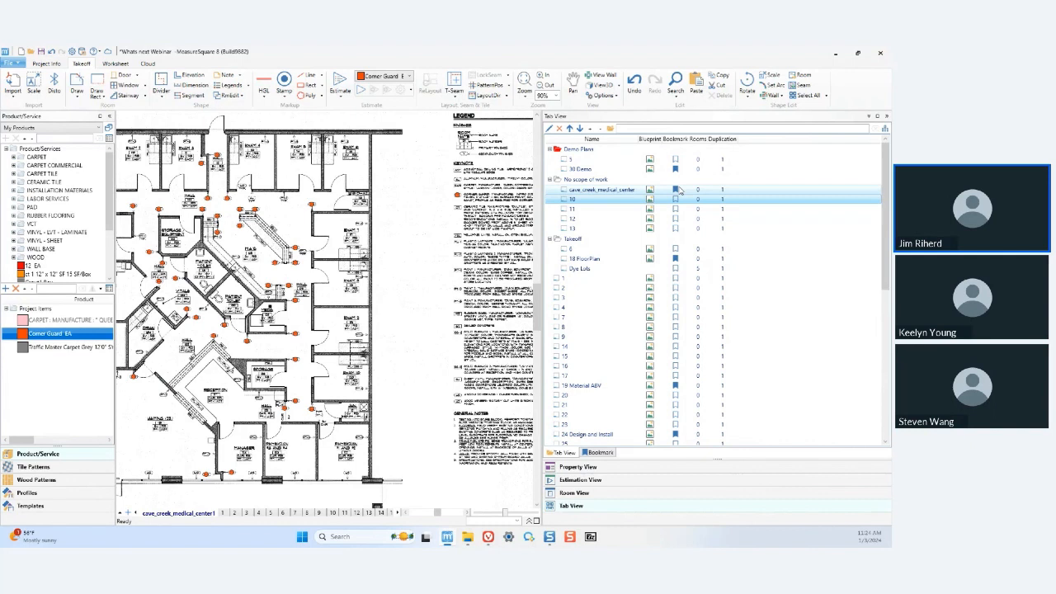
pyautogui.scroll(-3, 675, 388)
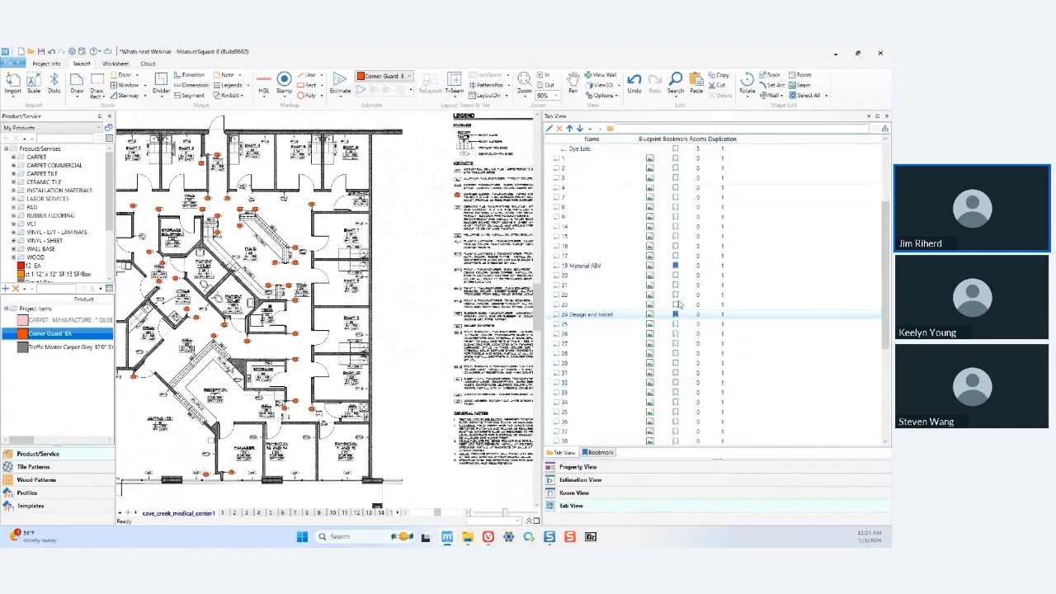
pyautogui.scroll(3, 680, 270)
pyautogui.click(675, 169)
pyautogui.click(600, 452)
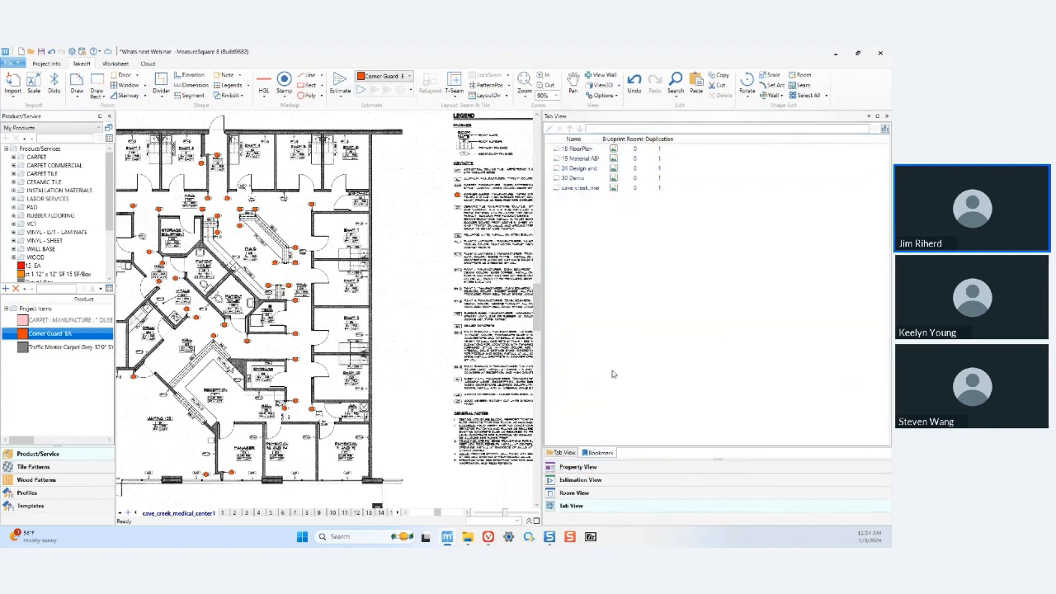
# - Visit the bookmarked pages 18 FloorPlan, 19 Material ABV and cave_creek_medical_center1
pyautogui.click(600, 152)
pyautogui.click(591, 159)
pyautogui.click(590, 189)
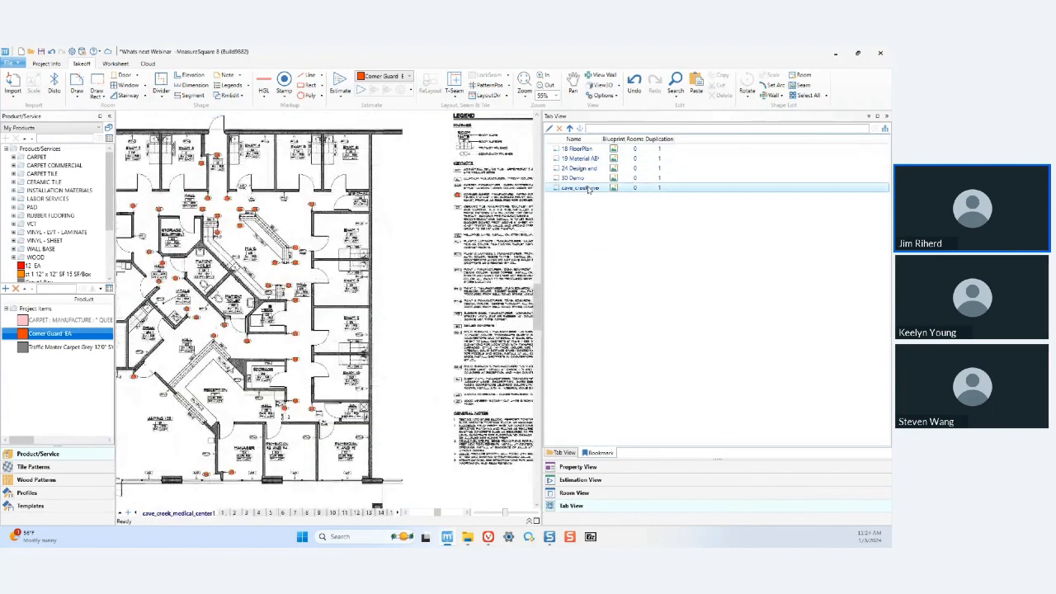
# - Return to the full page list and open page 3
pyautogui.click(588, 453)
pyautogui.click(577, 335)
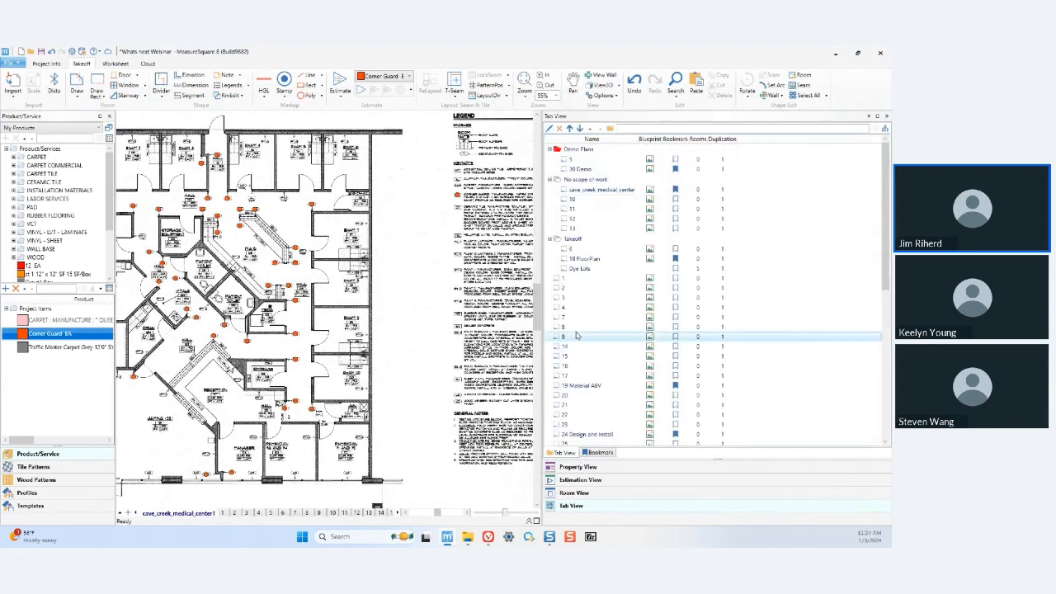
pyautogui.click(569, 299)
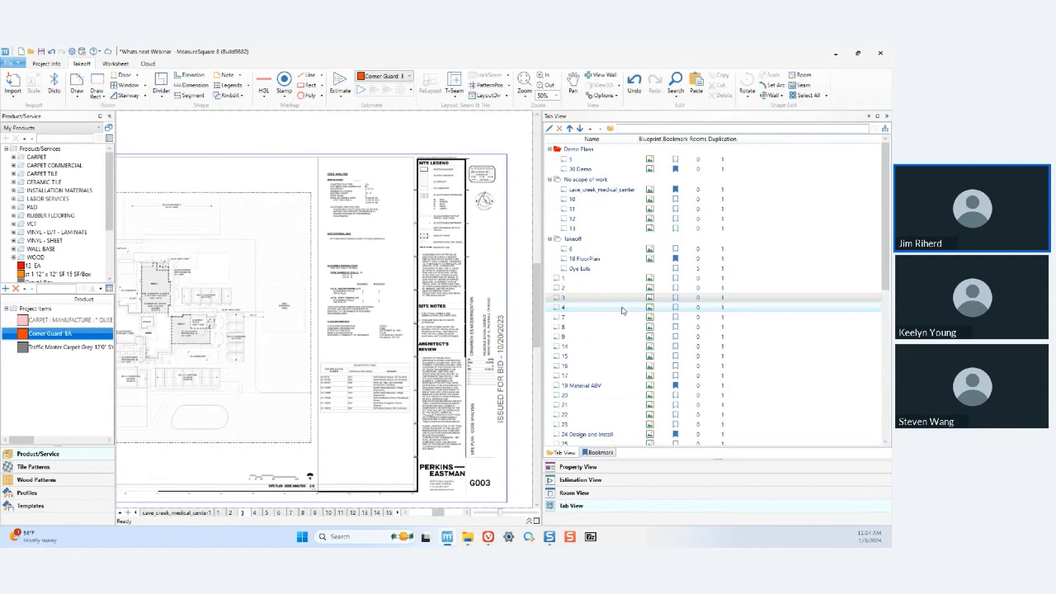
# - Examine the rooms and duplication values of the pages, including those in the Takeoff and Demo Plans folders
pyautogui.click(573, 239)
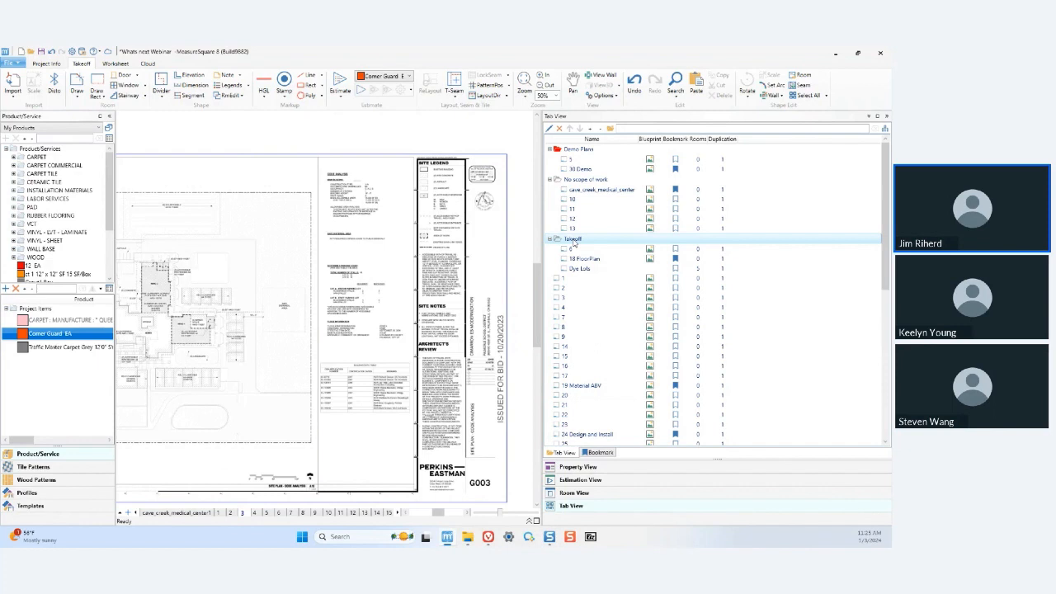
pyautogui.click(594, 238)
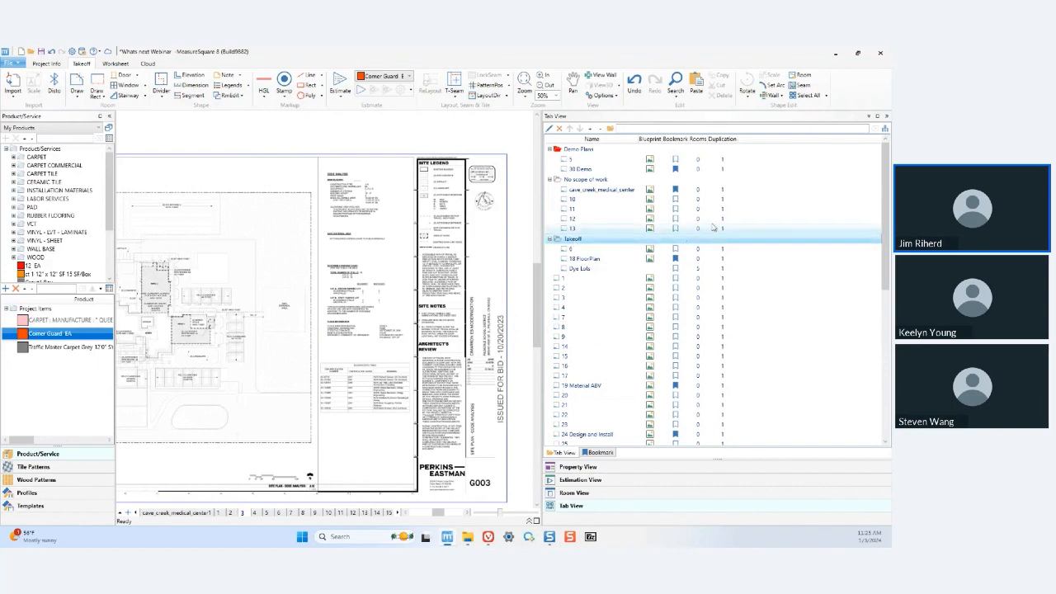
pyautogui.click(724, 169)
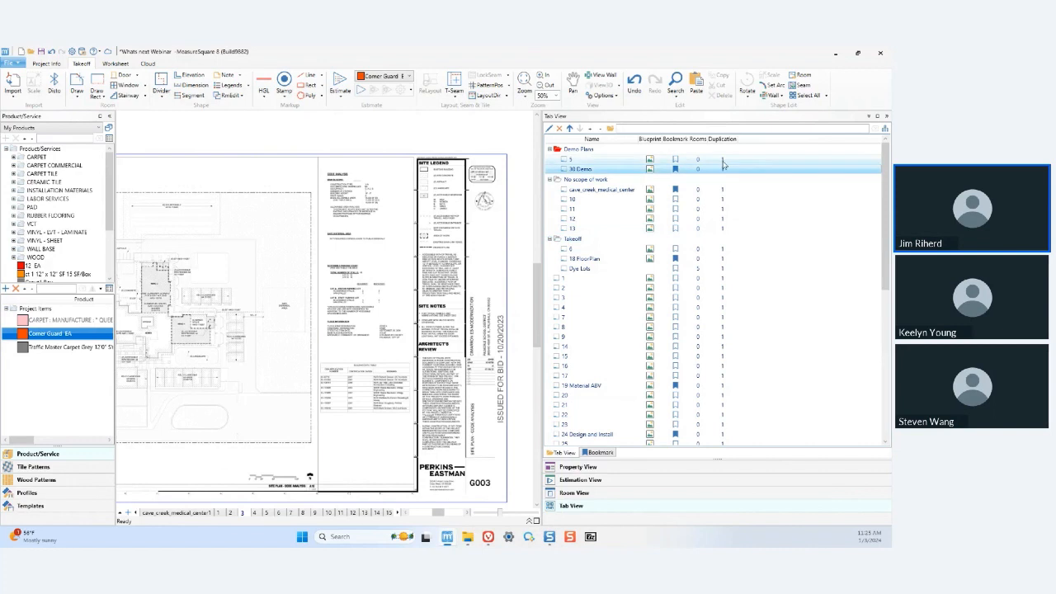
pyautogui.click(723, 160)
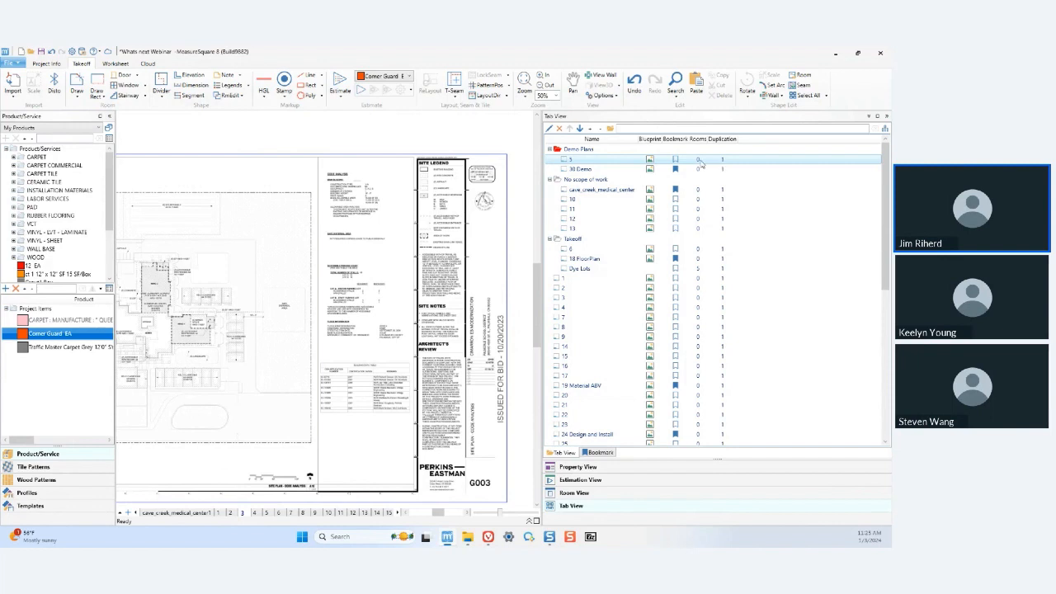
pyautogui.scroll(-4, 701, 181)
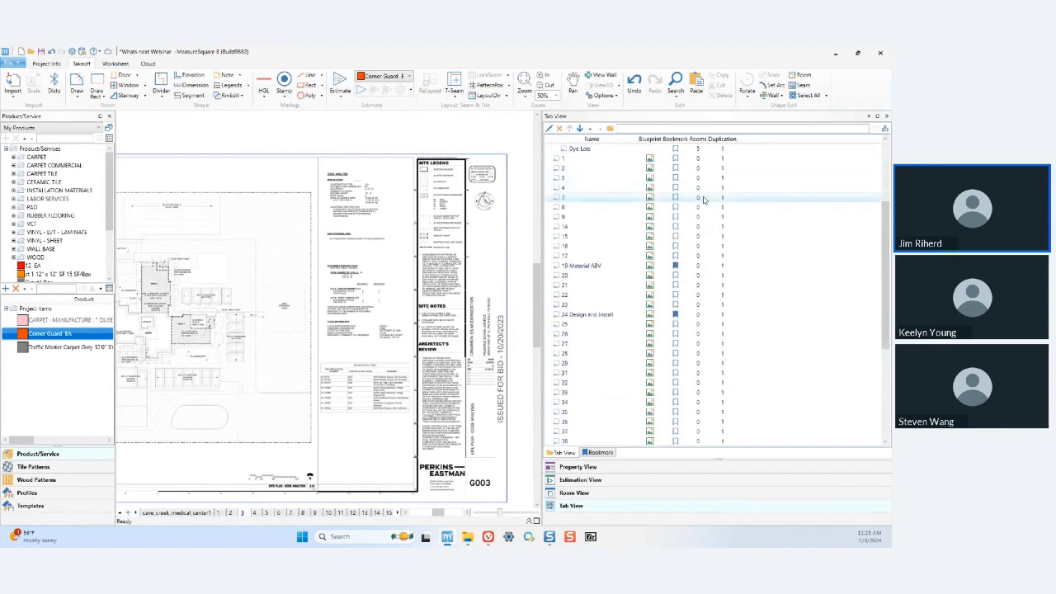
pyautogui.scroll(4, 704, 200)
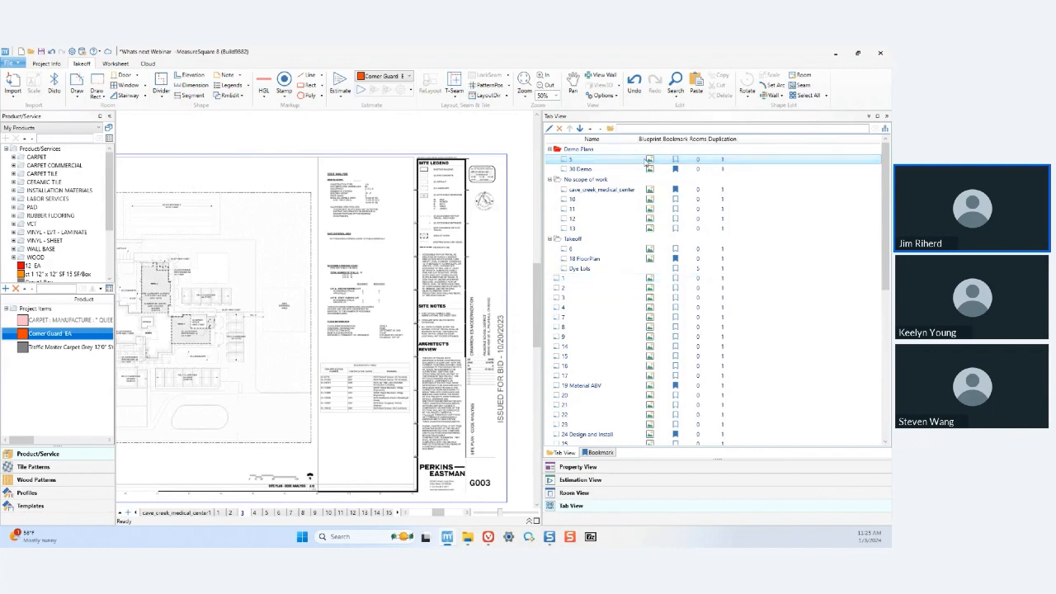
# - Widen the Tab View pane, try the larger list sizes, and display the pages as a thumbnail grid
pyautogui.moveTo(542, 139); pyautogui.dragTo(483, 139)
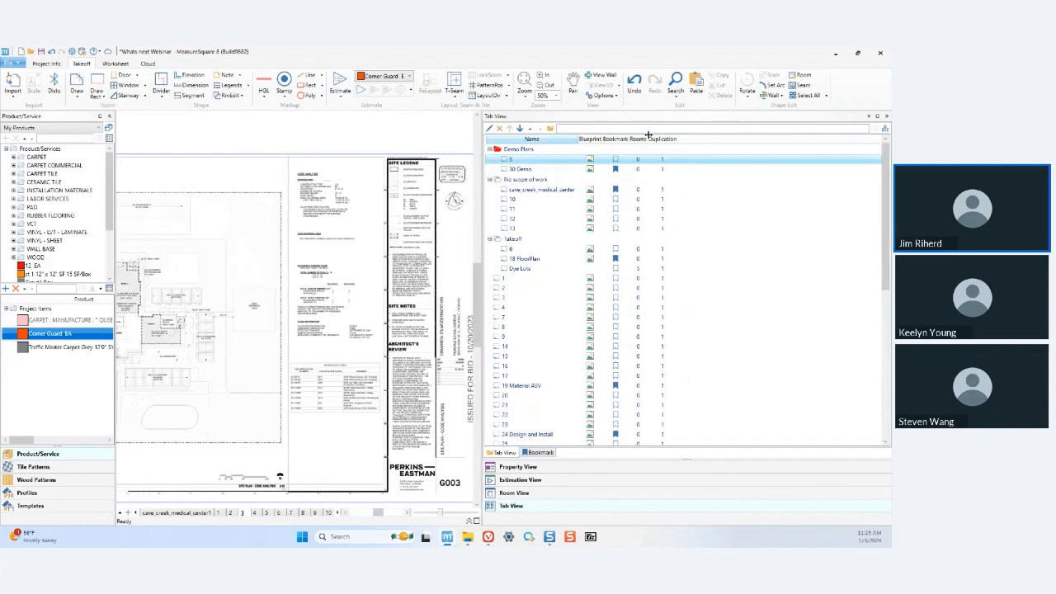
pyautogui.click(885, 129)
pyautogui.click(884, 158)
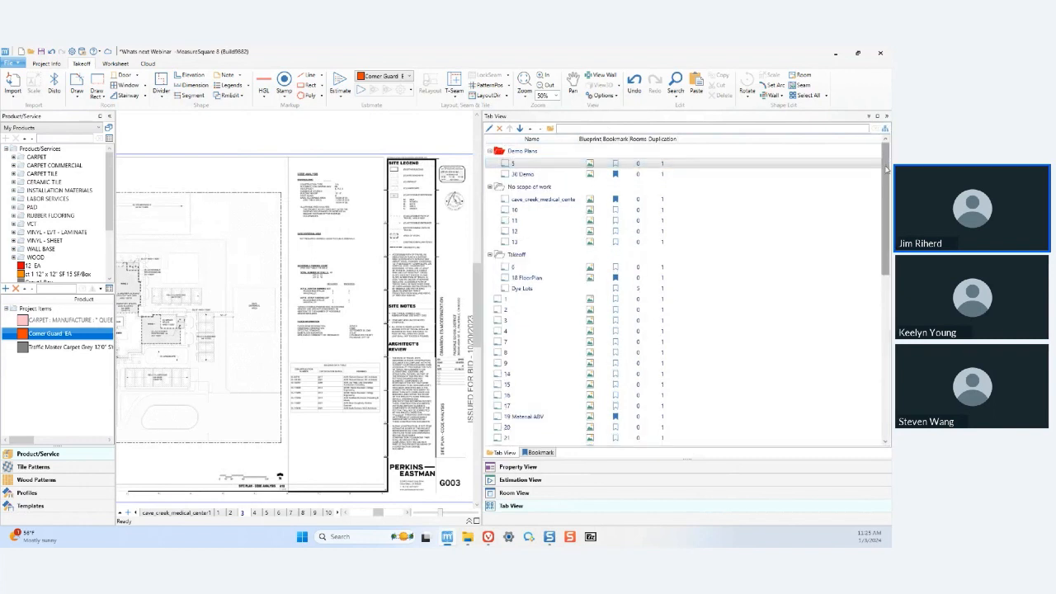
pyautogui.click(885, 130)
pyautogui.click(884, 170)
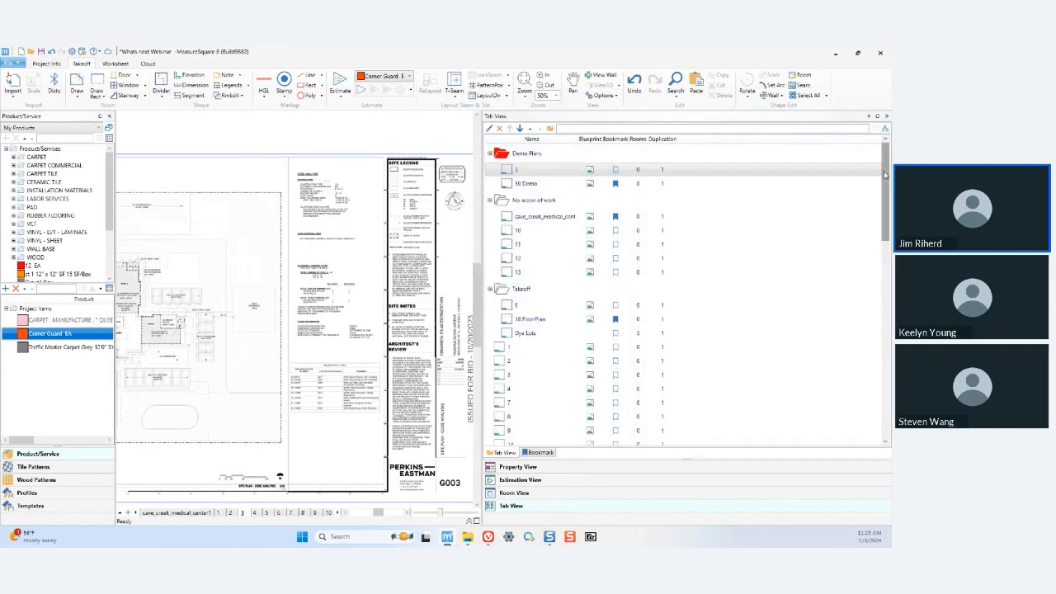
pyautogui.click(886, 128)
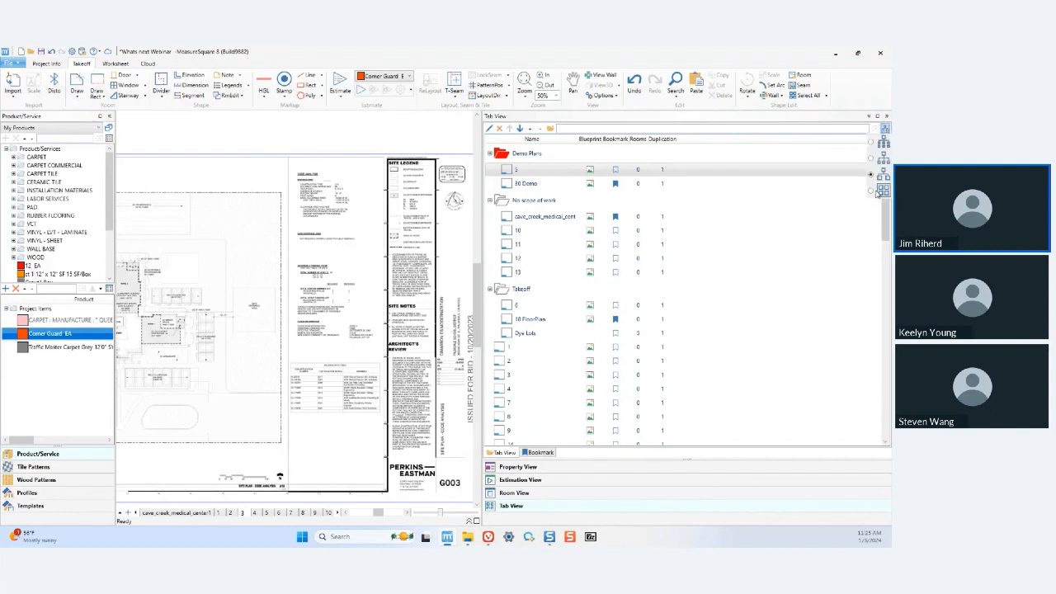
pyautogui.click(881, 191)
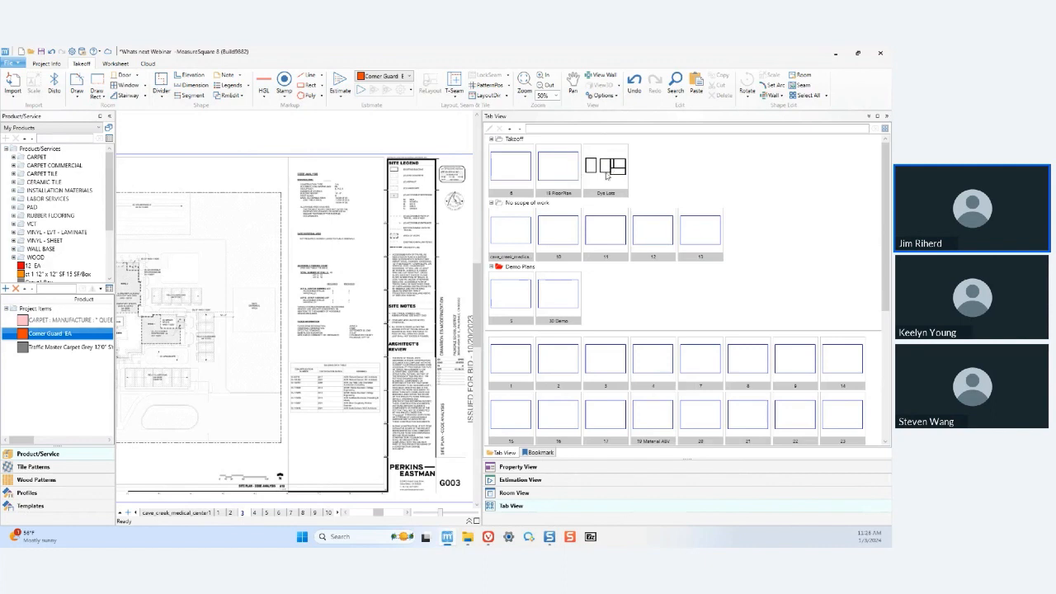
# - Open the Dye Lots page from the page thumbnails and return Tab View to the detailed page list
pyautogui.click(603, 171)
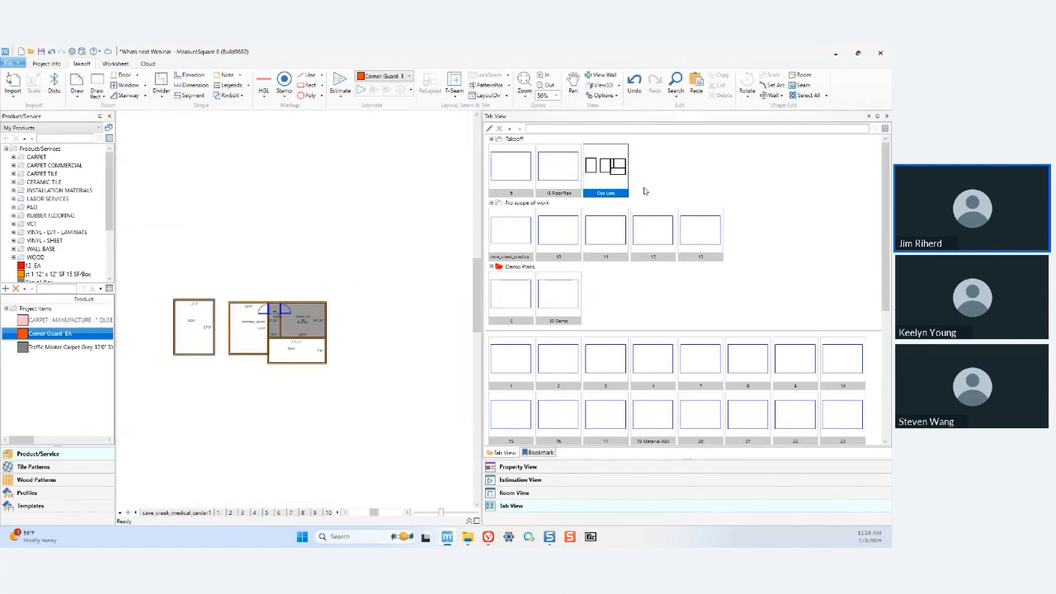
pyautogui.scroll(-3, 689, 270)
pyautogui.scroll(-4, 689, 270)
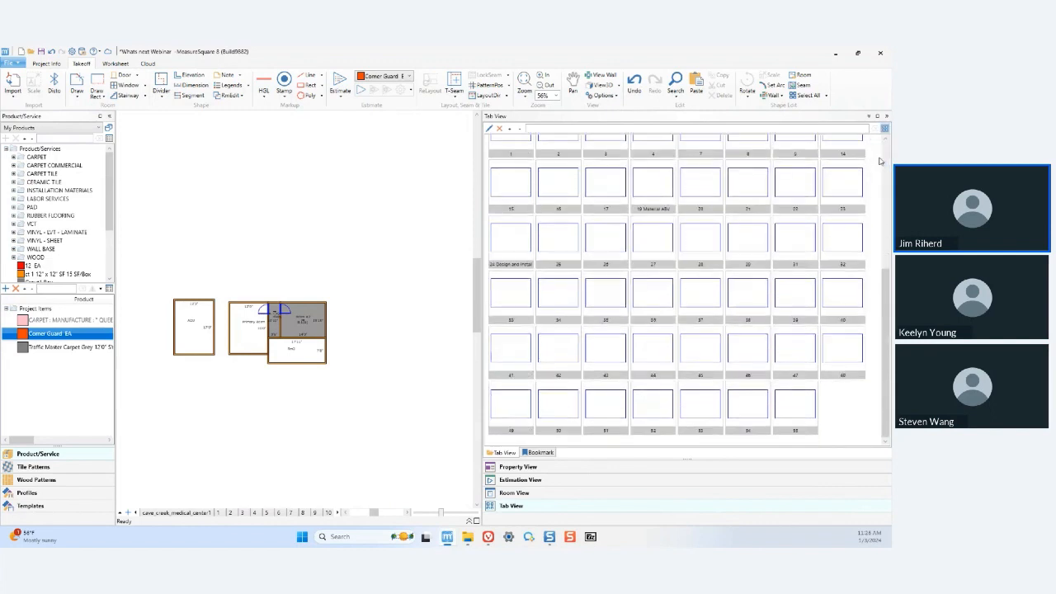
pyautogui.click(885, 131)
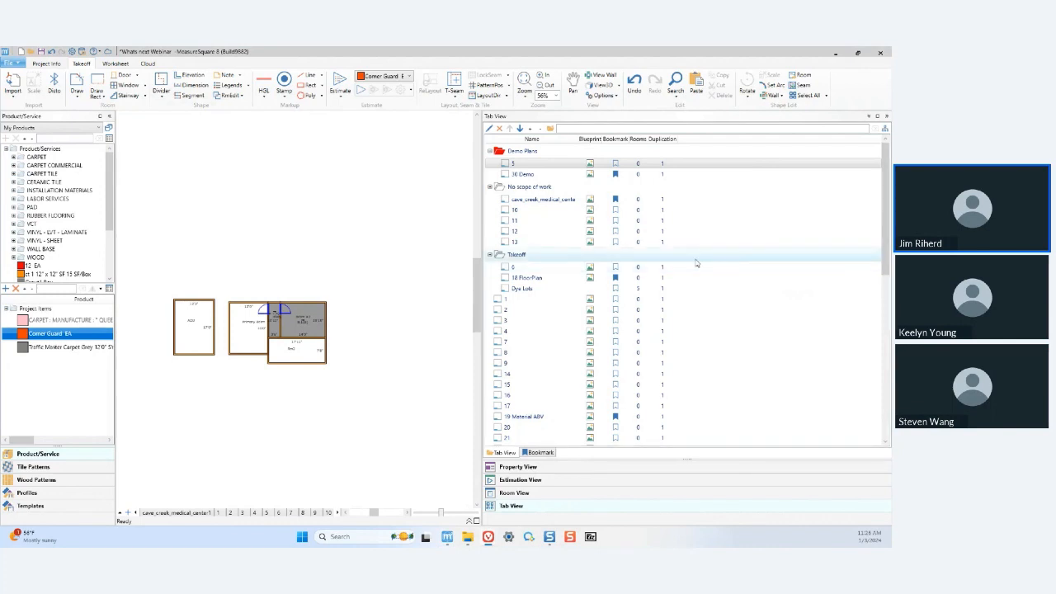
# - Narrow the Tab View pane to give the Dye Lots floor plan a larger drawing area
pyautogui.moveTo(255, 244); pyautogui.dragTo(310, 234, button='middle')
pyautogui.scroll(1, 327, 244)
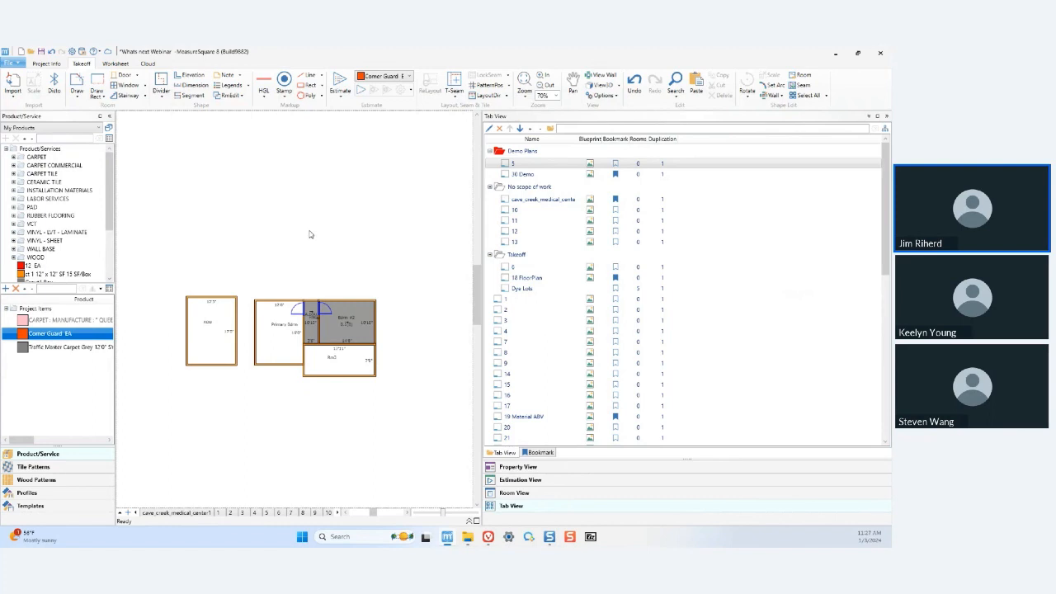
pyautogui.scroll(3, 309, 235)
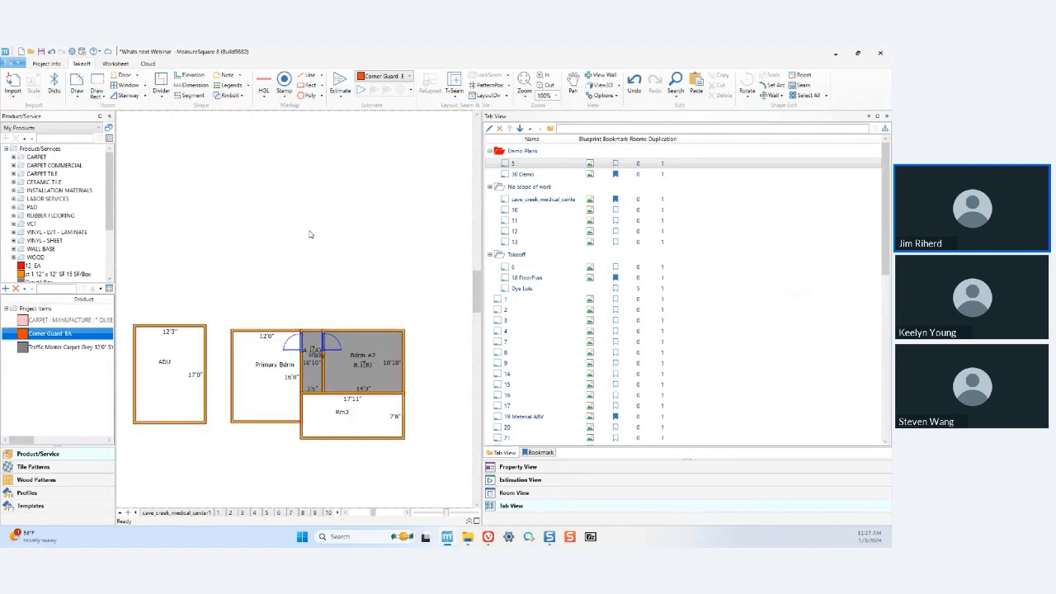
pyautogui.moveTo(309, 233); pyautogui.dragTo(322, 172, button='middle')
pyautogui.moveTo(481, 199); pyautogui.dragTo(689, 202)
pyautogui.scroll(2, 437, 229)
pyautogui.scroll(1, 437, 230)
pyautogui.moveTo(436, 229); pyautogui.dragTo(435, 166, button='middle')
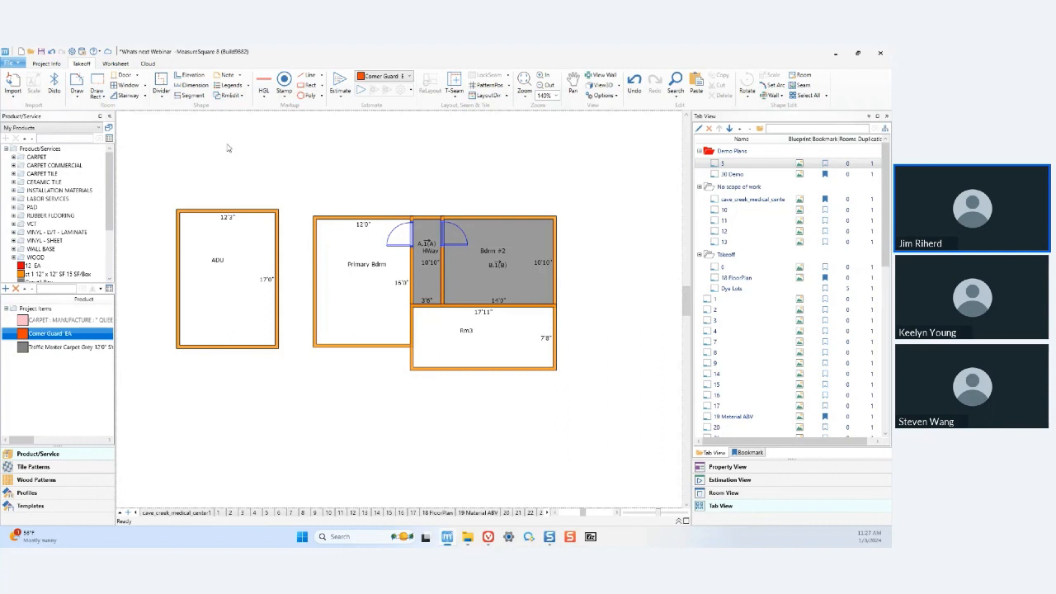
# - Review the advanced system settings, including Auto Dye Lot For Roll Products, and close them
pyautogui.click(72, 52)
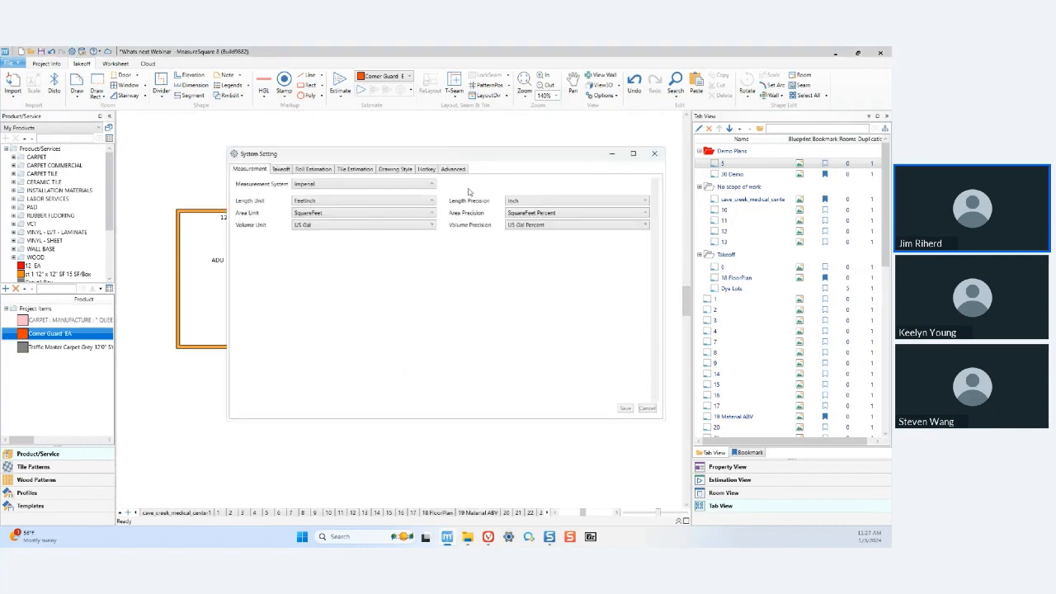
pyautogui.click(453, 169)
pyautogui.moveTo(456, 157); pyautogui.dragTo(389, 151)
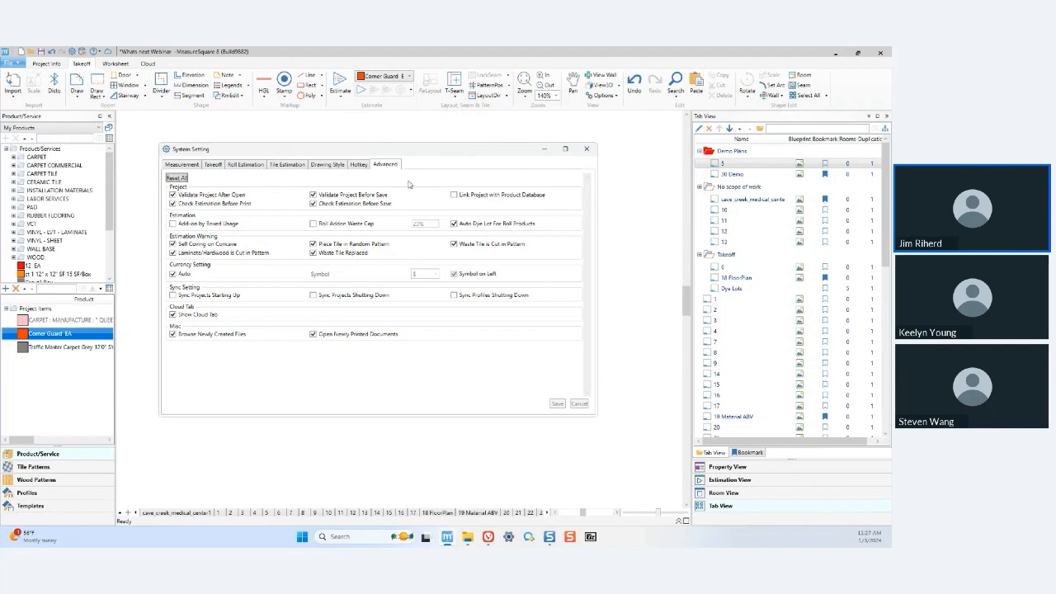
pyautogui.click(587, 150)
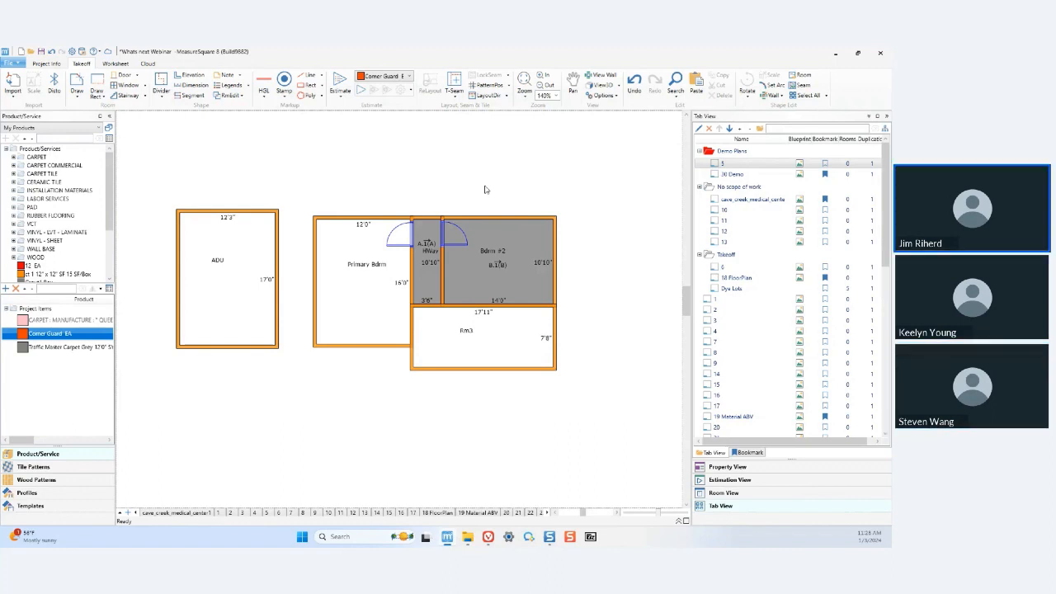
# - Show the object properties and compare the dye lots of HWay and Bdrm #2, also checking Primary Bdrm
pyautogui.scroll(2, 490, 283)
pyautogui.scroll(2, 490, 282)
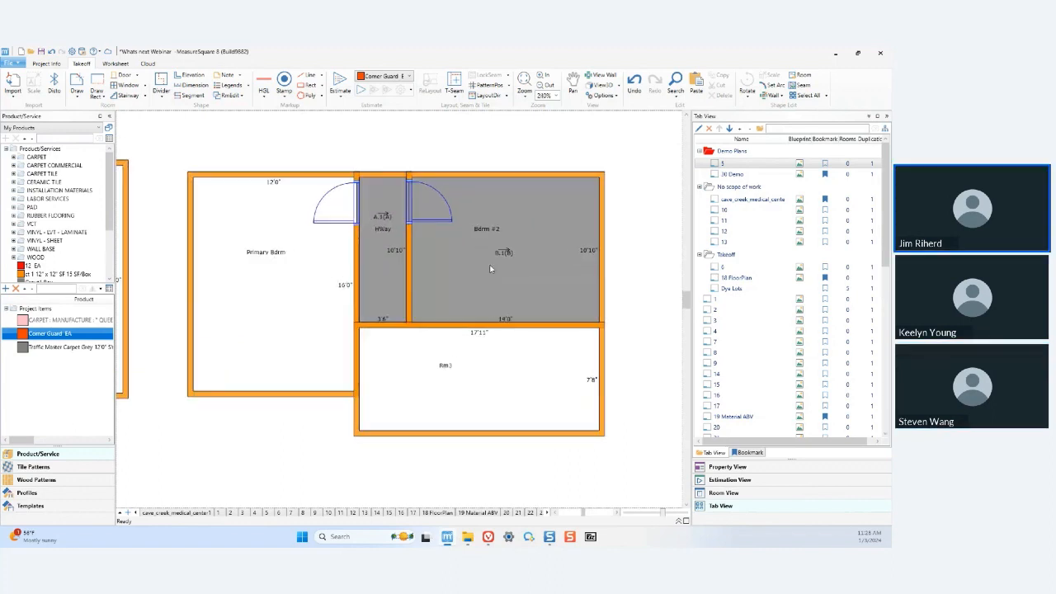
pyautogui.click(723, 468)
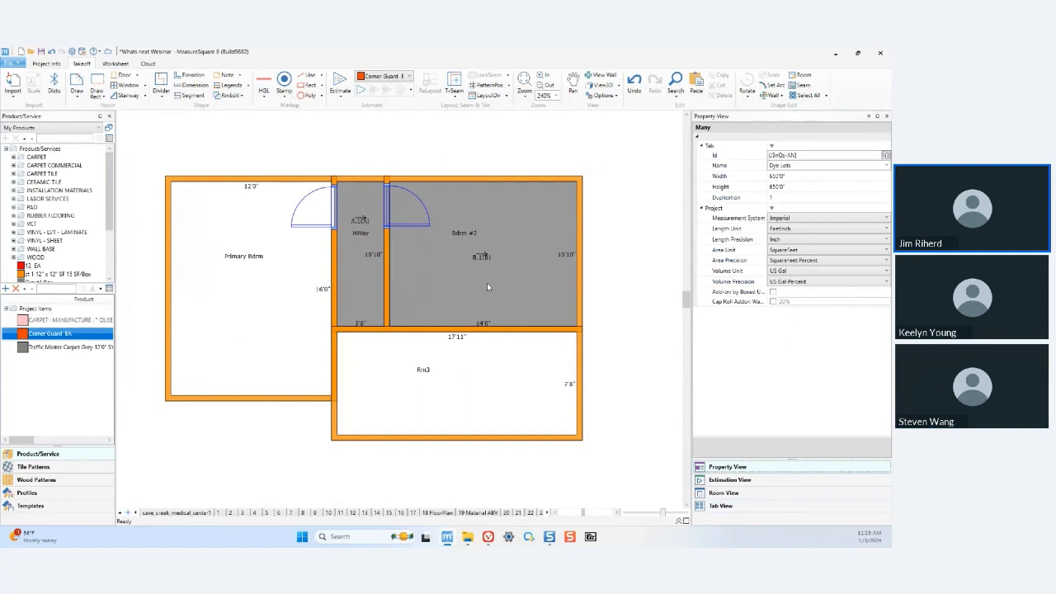
pyautogui.click(487, 287)
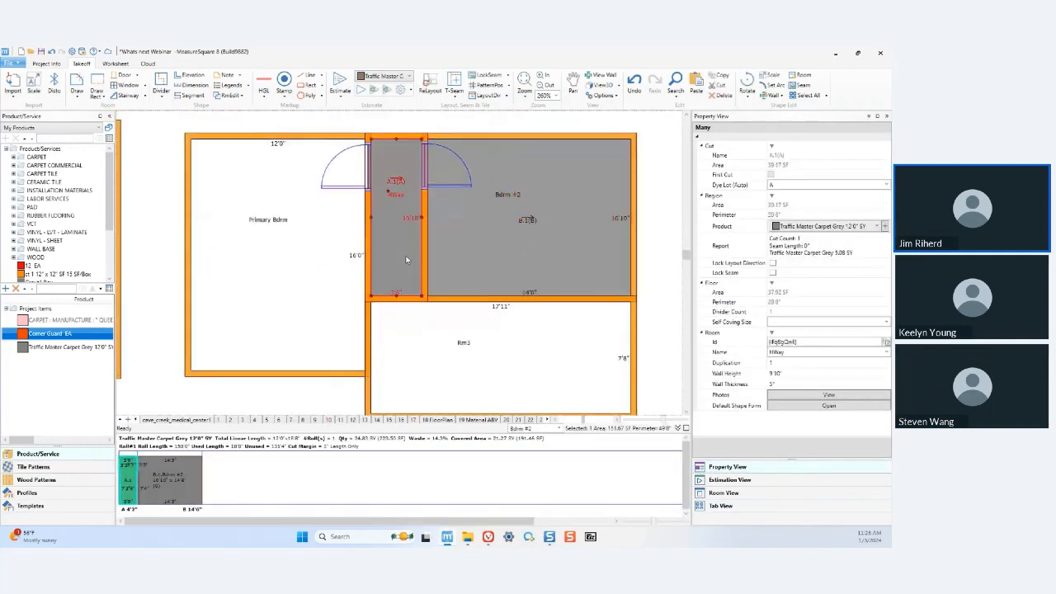
pyautogui.click(318, 262)
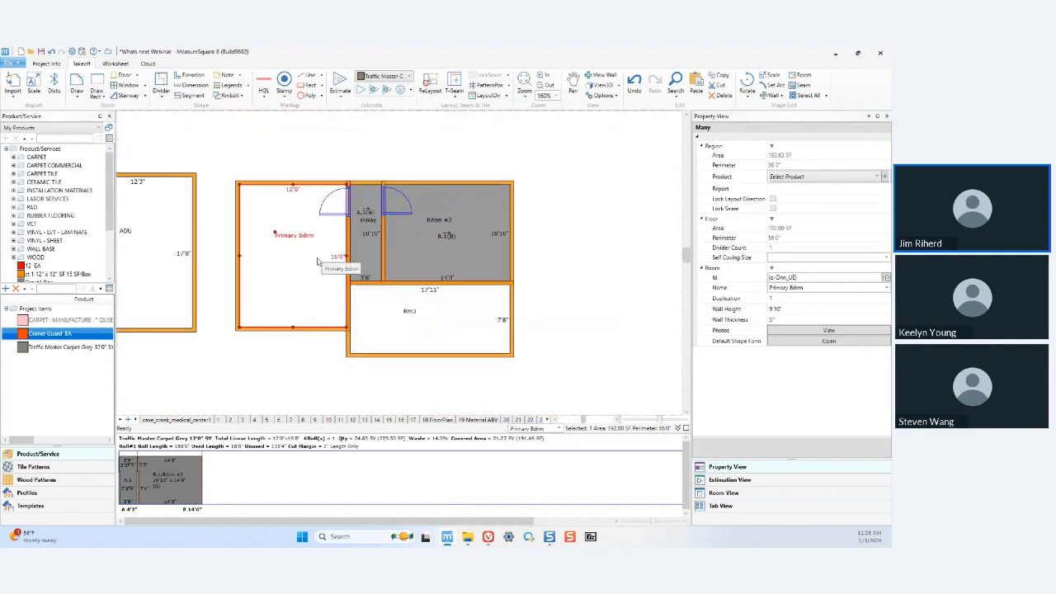
pyautogui.click(408, 238)
pyautogui.moveTo(409, 237); pyautogui.dragTo(429, 236, button='middle')
pyautogui.scroll(1, 440, 234)
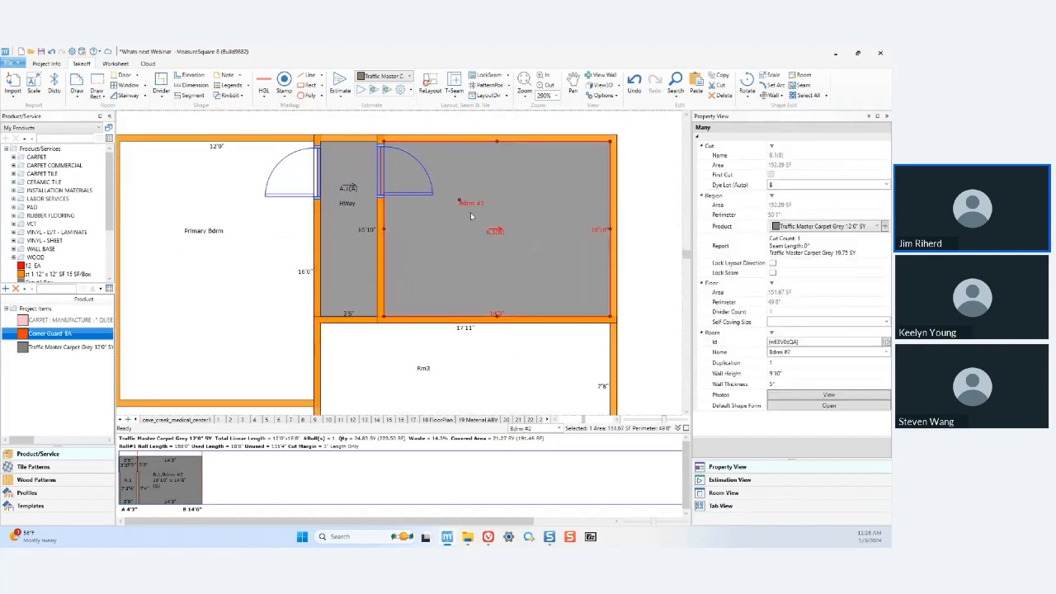
pyautogui.click(368, 211)
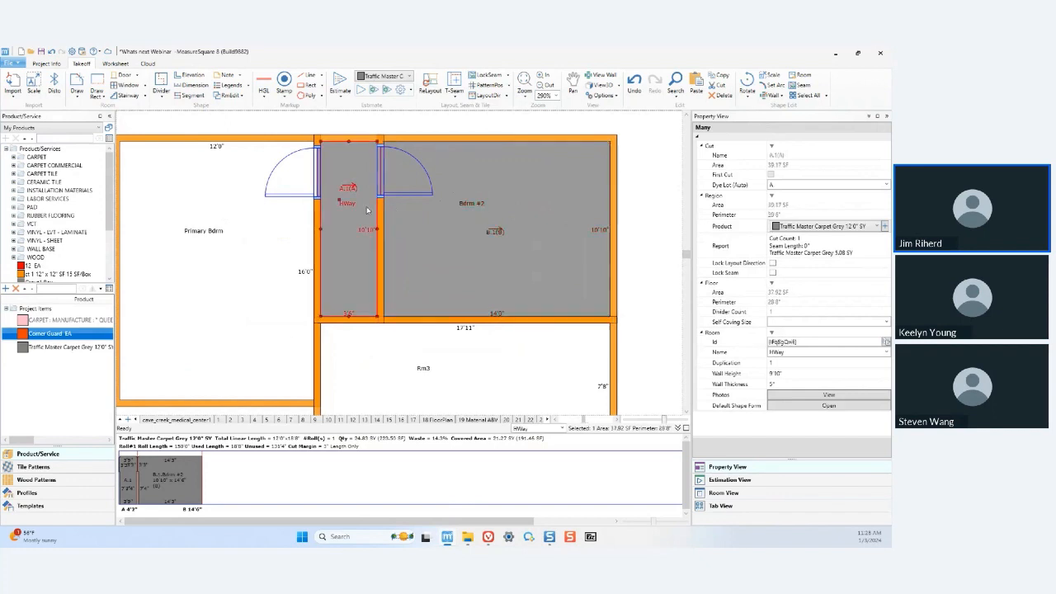
pyautogui.scroll(-3, 414, 244)
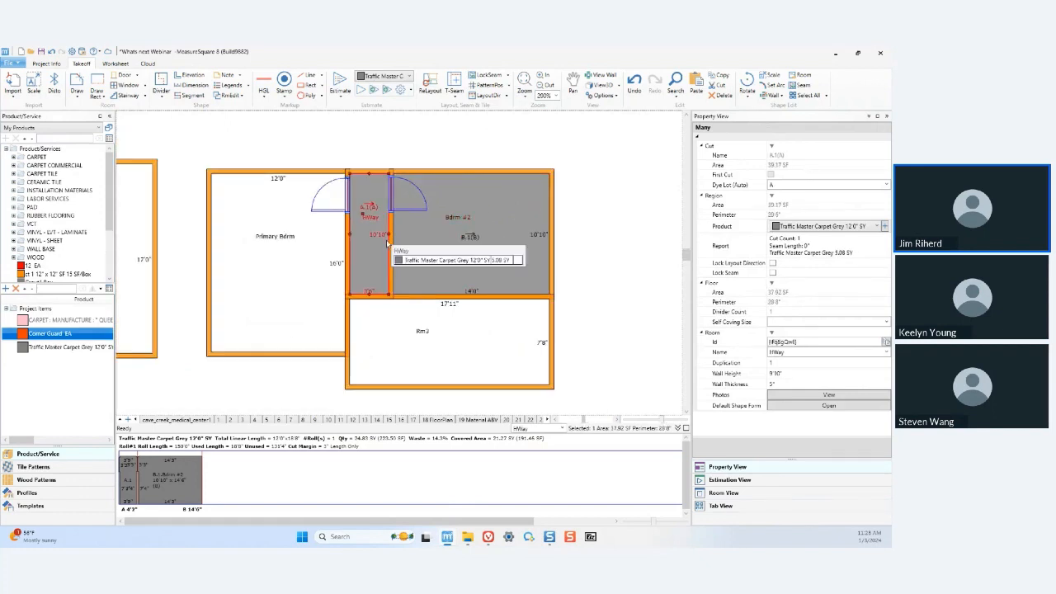
pyautogui.click(416, 259)
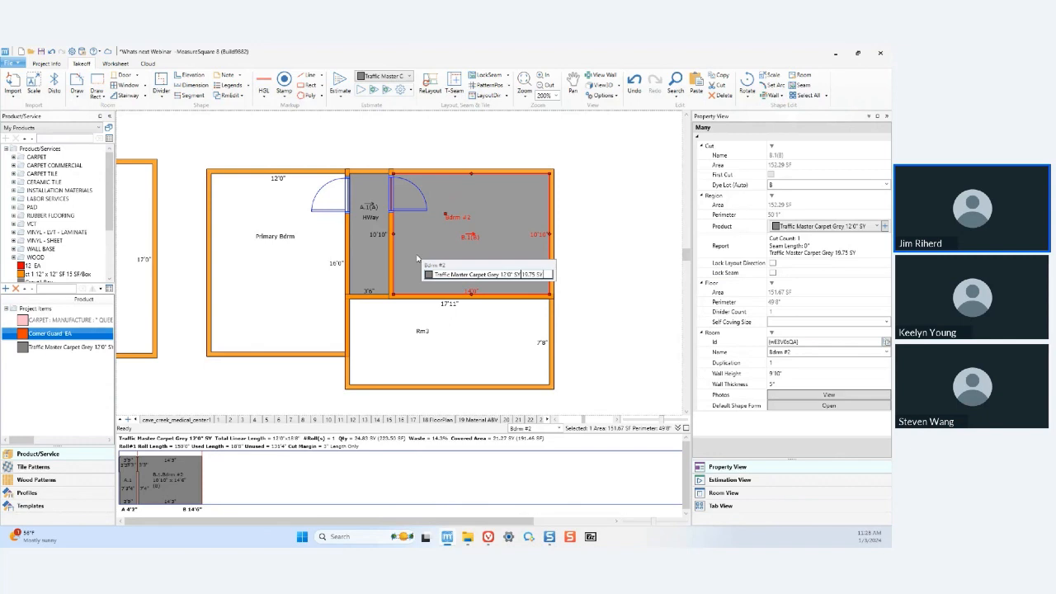
# - Set the dye lot of the HWay carpet cut to B and check the dye lot of Bdrm #2
pyautogui.click(386, 252)
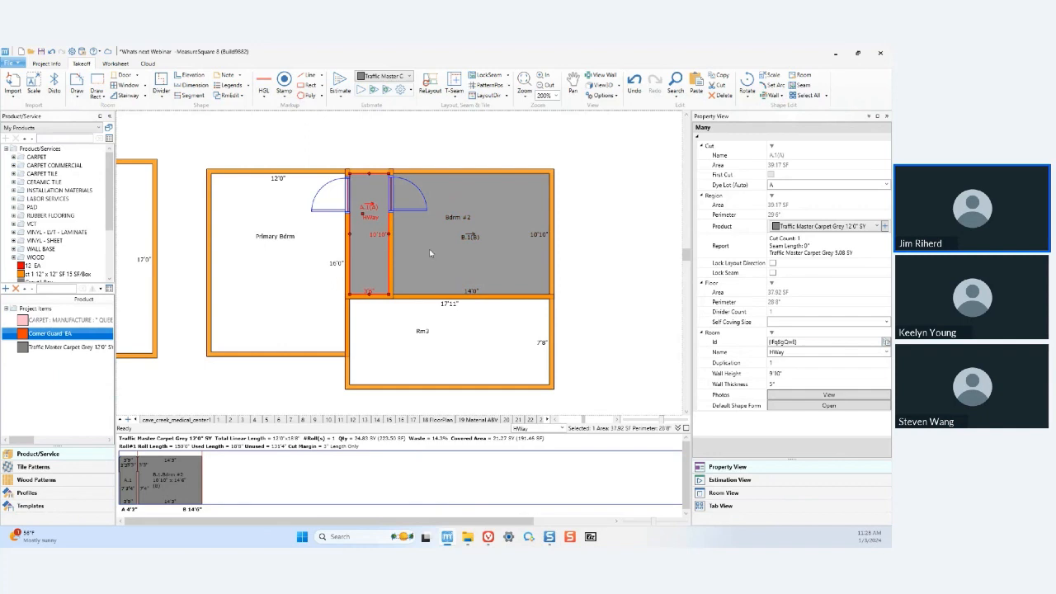
pyautogui.click(888, 185)
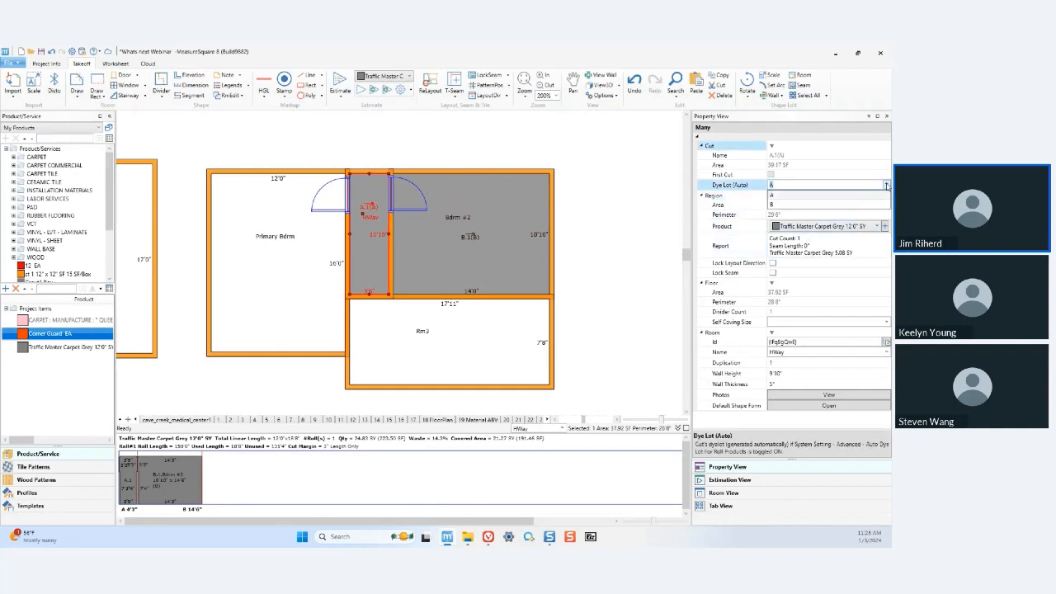
pyautogui.click(836, 205)
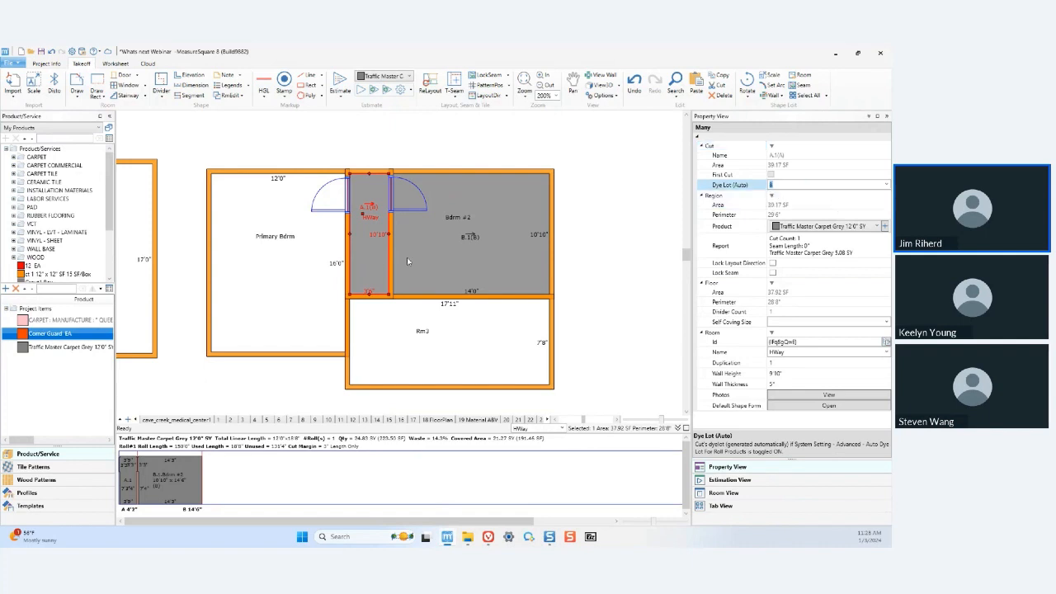
pyautogui.click(471, 246)
pyautogui.scroll(-1, 471, 246)
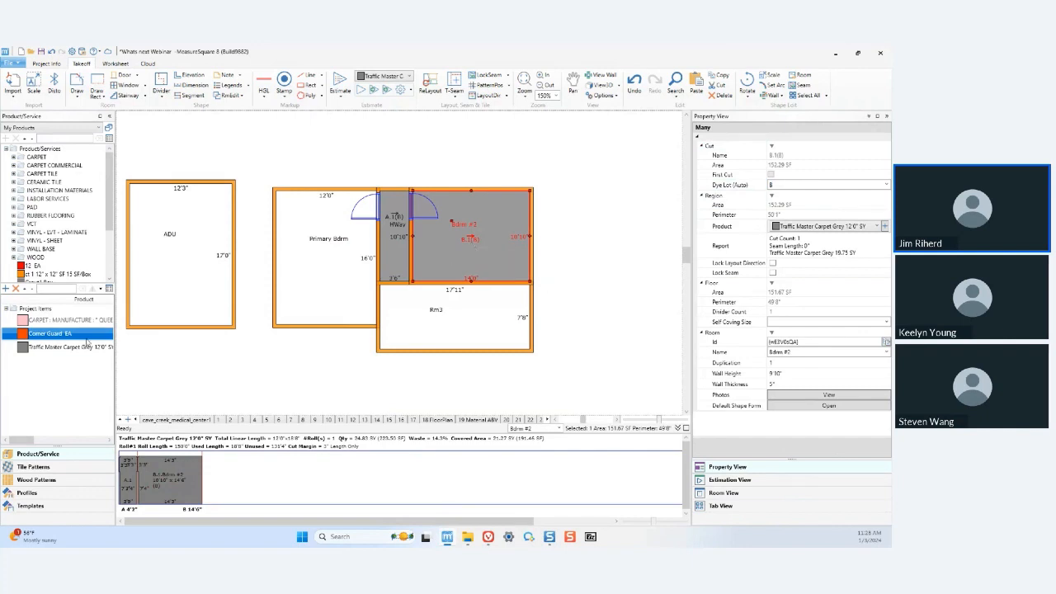
# - Assign Traffic Master Carpet Grey 12'0" to the ADU and Primary Bdrm rooms
pyautogui.click(66, 347)
pyautogui.click(178, 305)
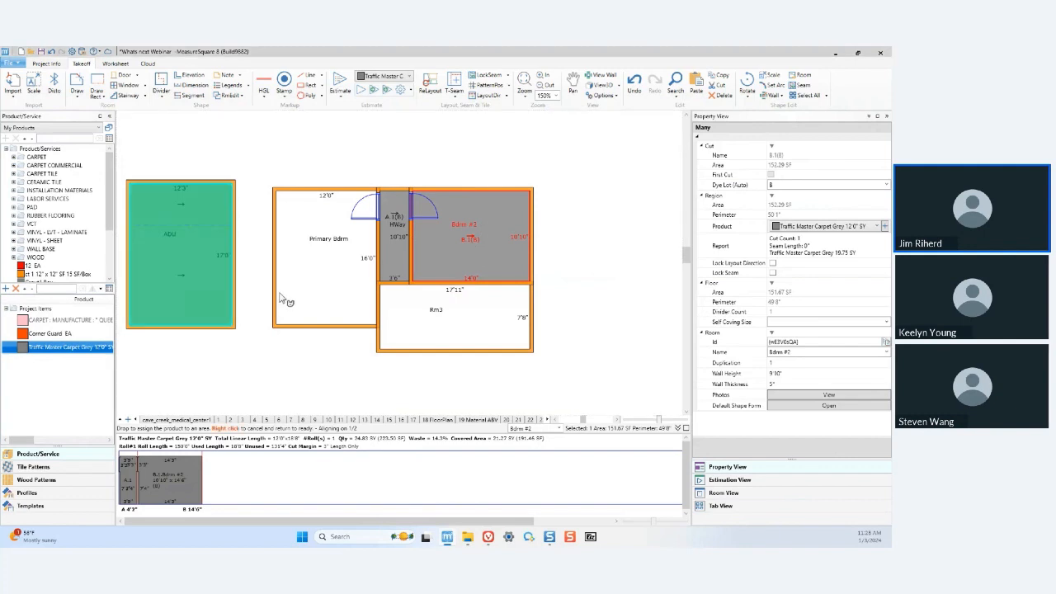
pyautogui.click(316, 312)
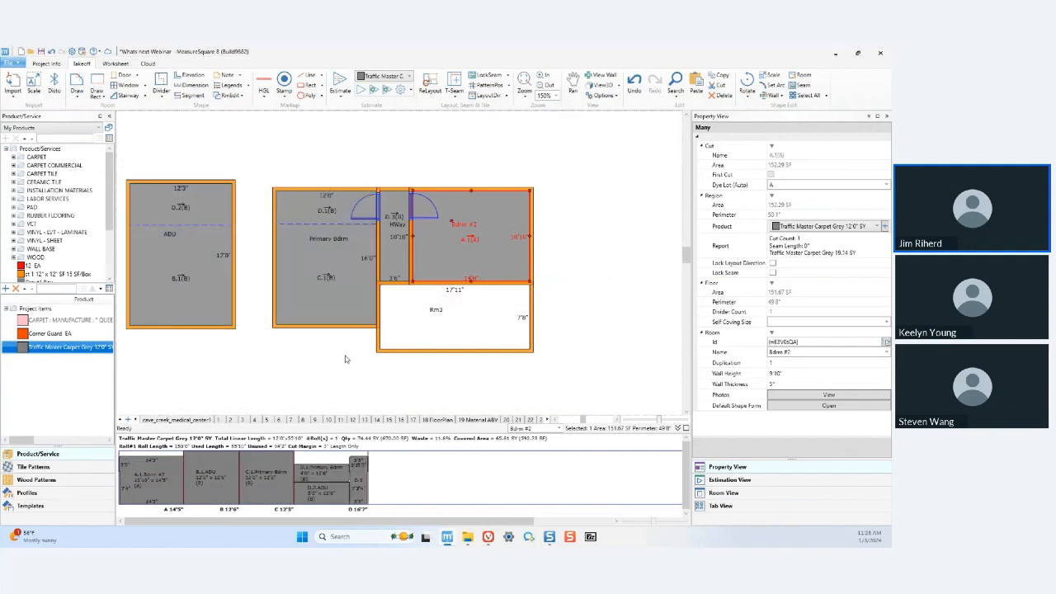
# - Examine the ADU cut in the roll layout and the dye lot choices for the Bdrm #2 cut
pyautogui.scroll(1, 322, 256)
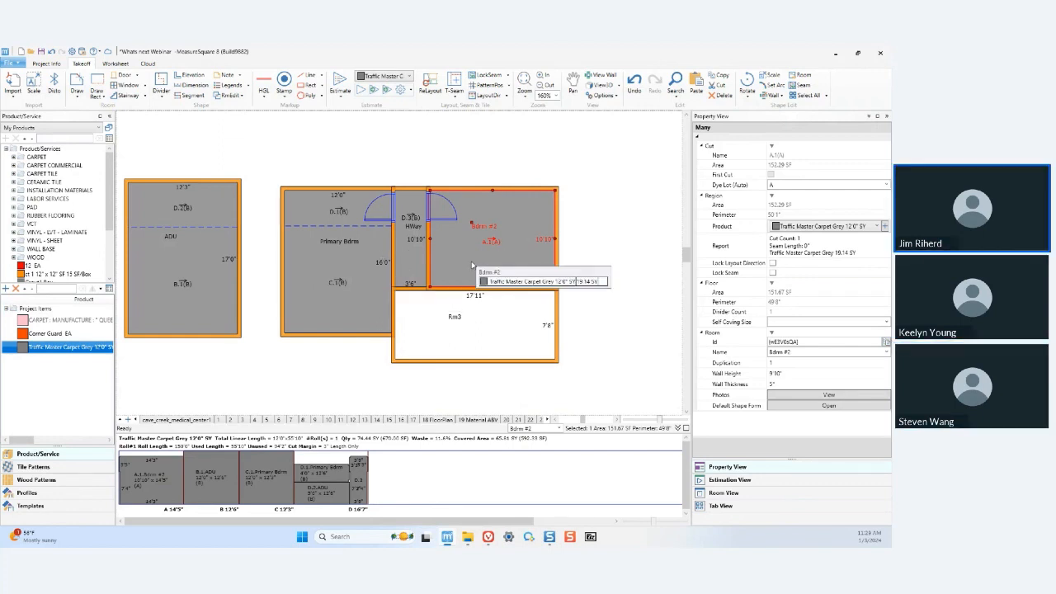
pyautogui.click(324, 496)
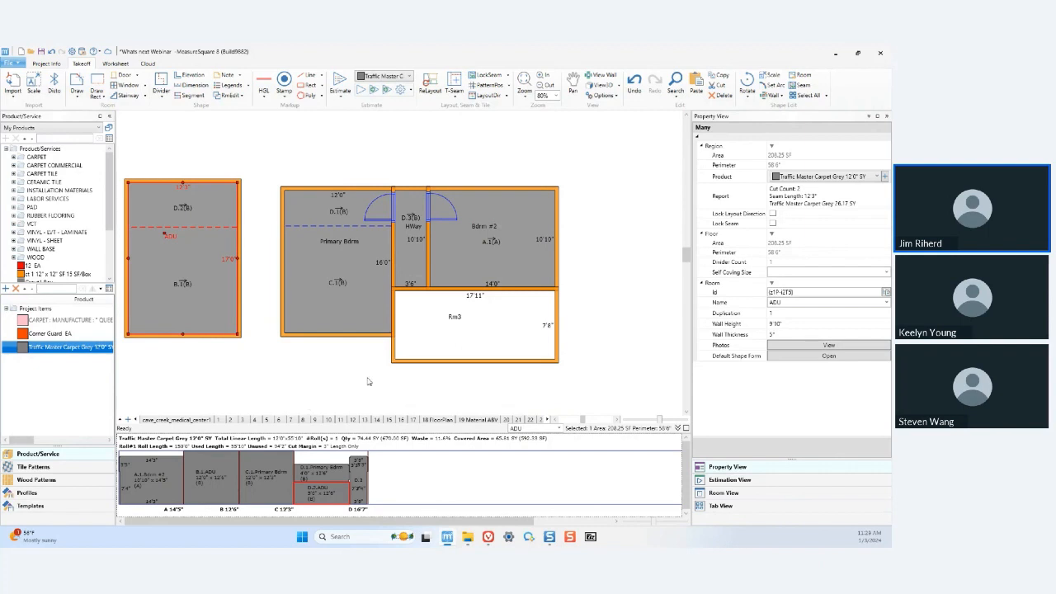
pyautogui.click(504, 247)
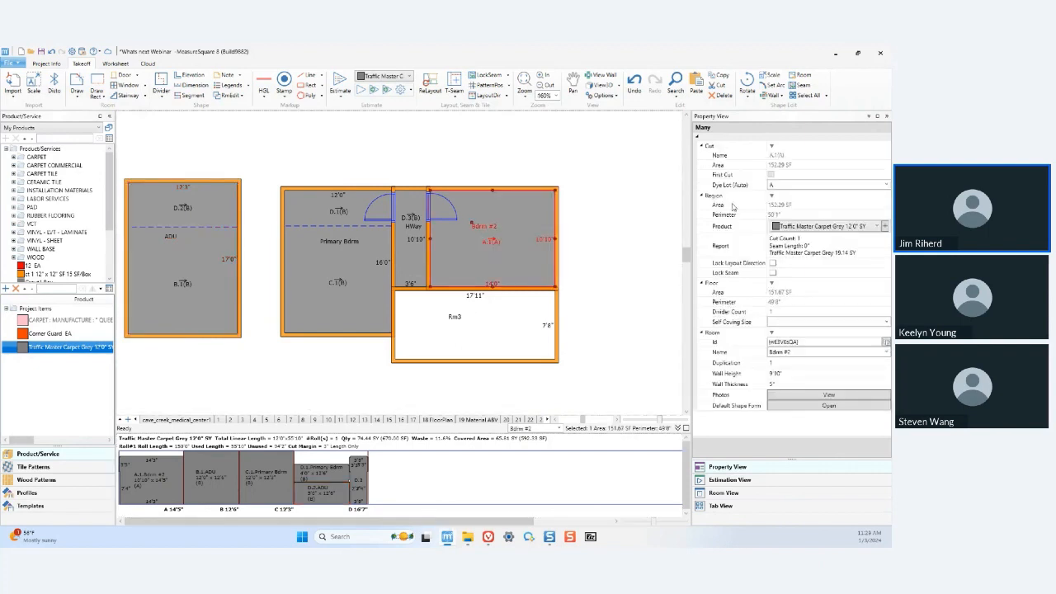
pyautogui.click(782, 183)
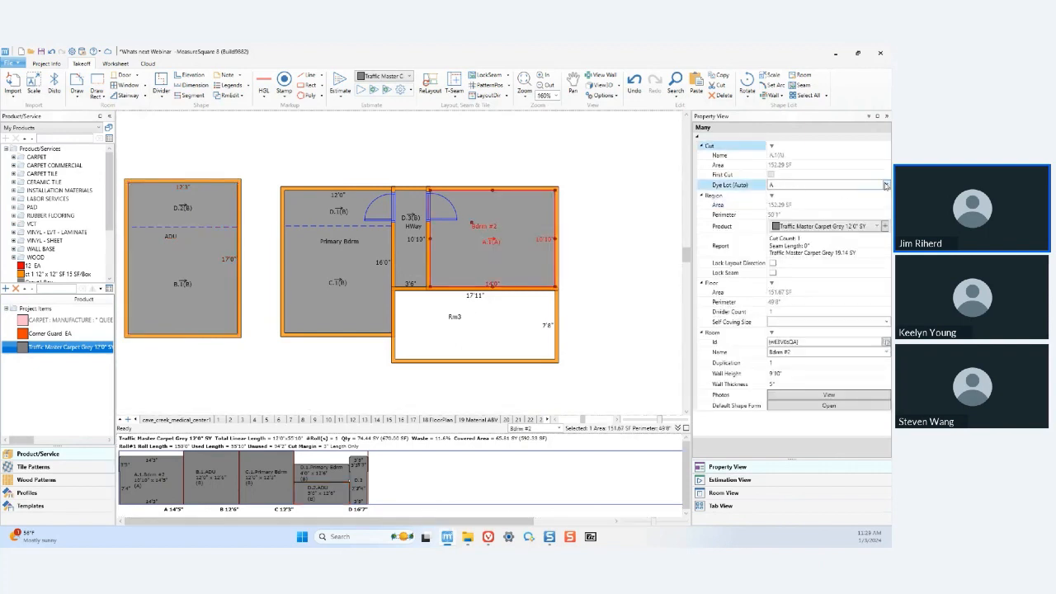
pyautogui.click(888, 185)
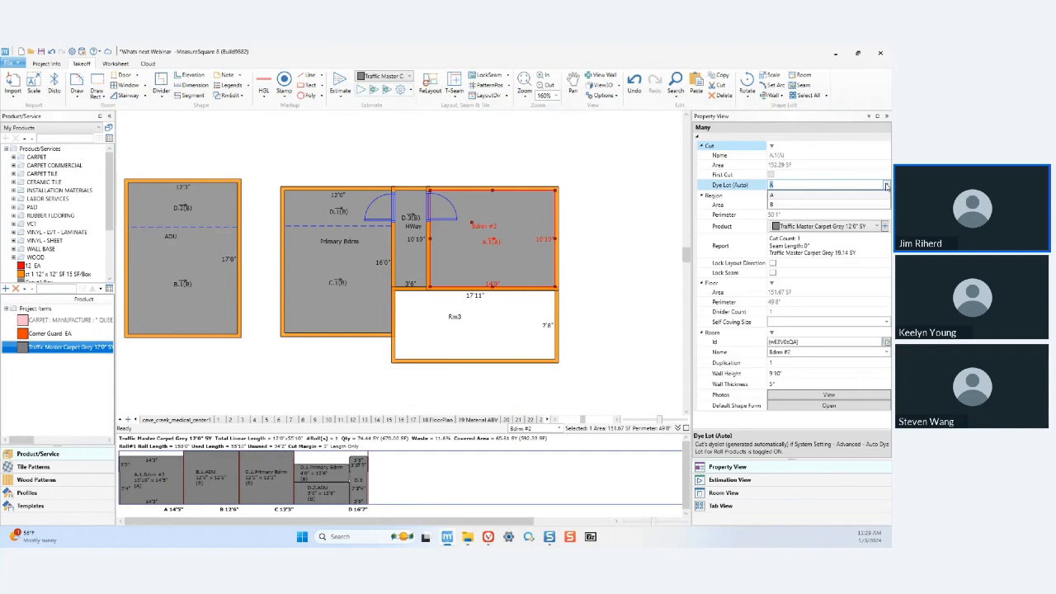
pyautogui.click(174, 237)
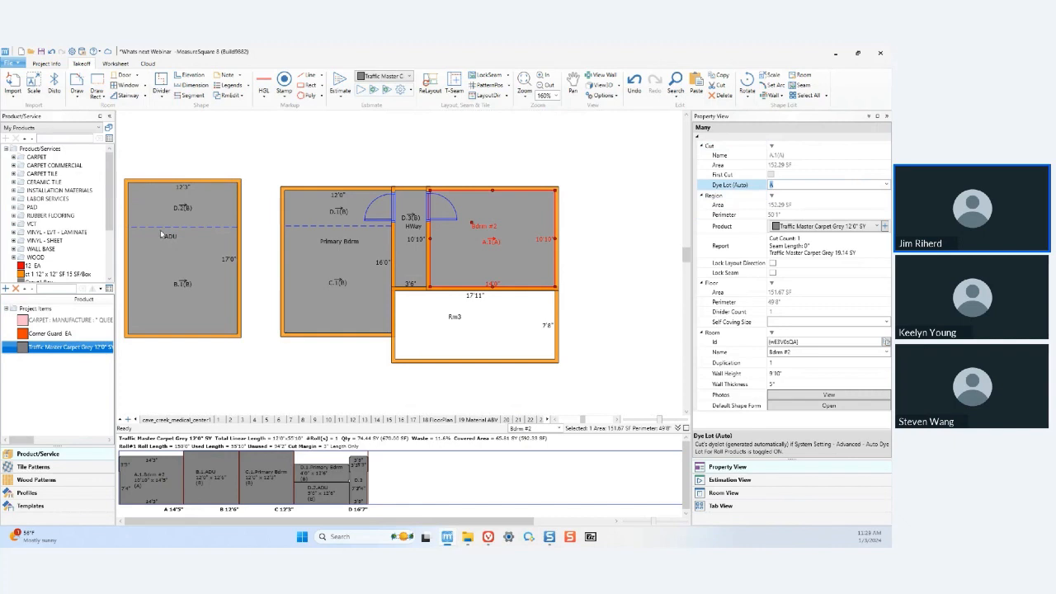
# - Set the dye lot of the larger ADU carpet cut to C
pyautogui.click(163, 234)
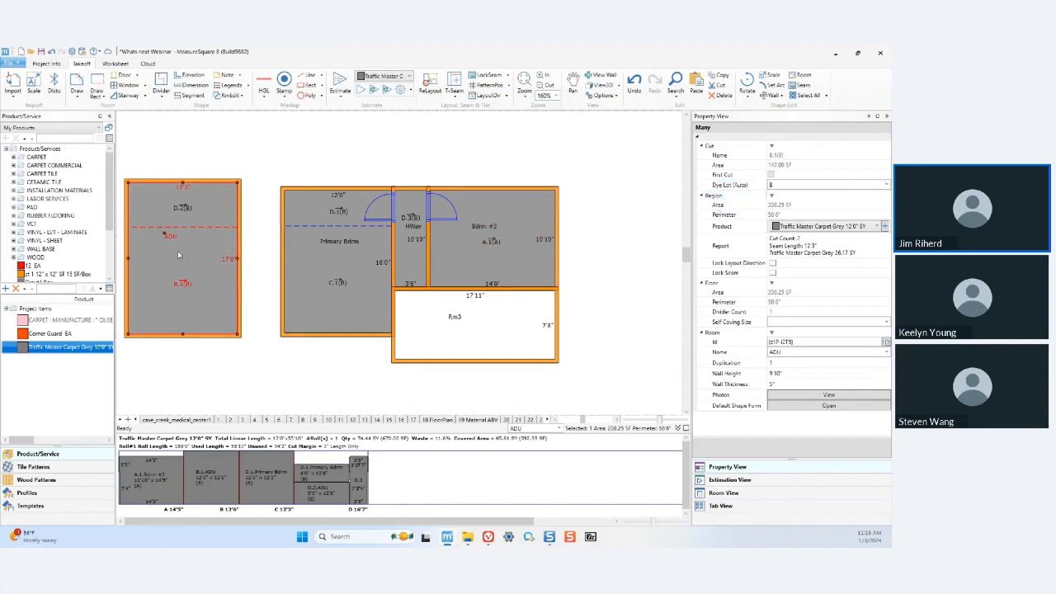
pyautogui.moveTo(179, 256)
pyautogui.click(791, 184)
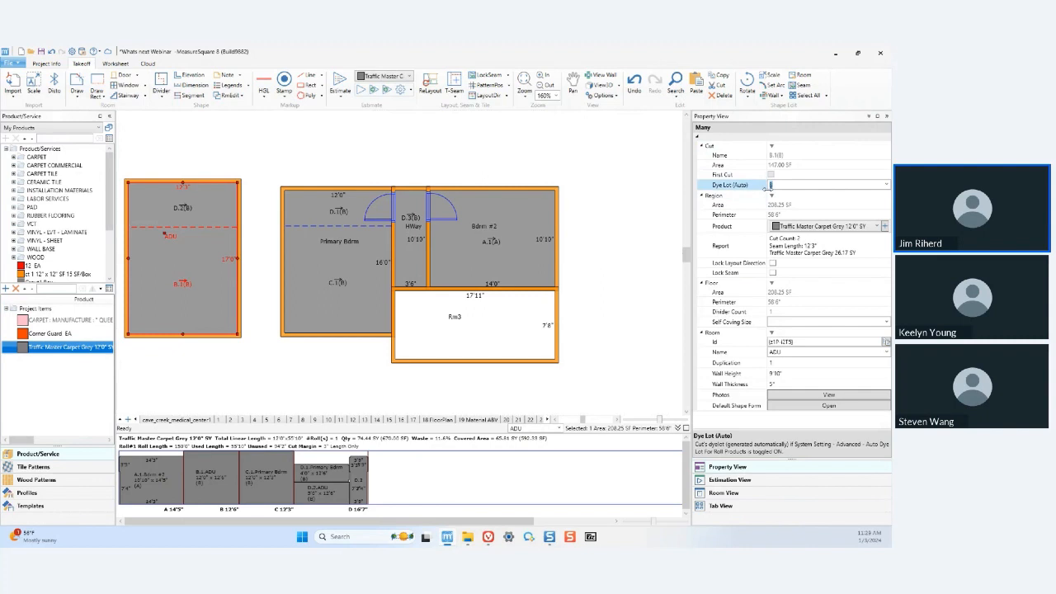
pyautogui.write('C')
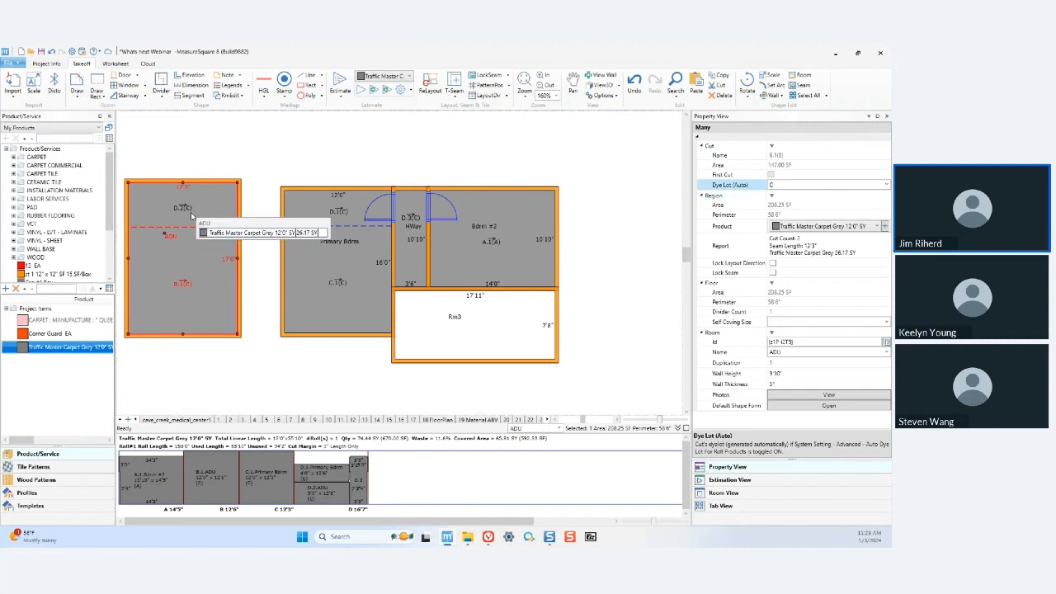
# - Check the dye lots of the two Primary Bdrm carpet cuts
pyautogui.click(381, 226)
pyautogui.click(363, 221)
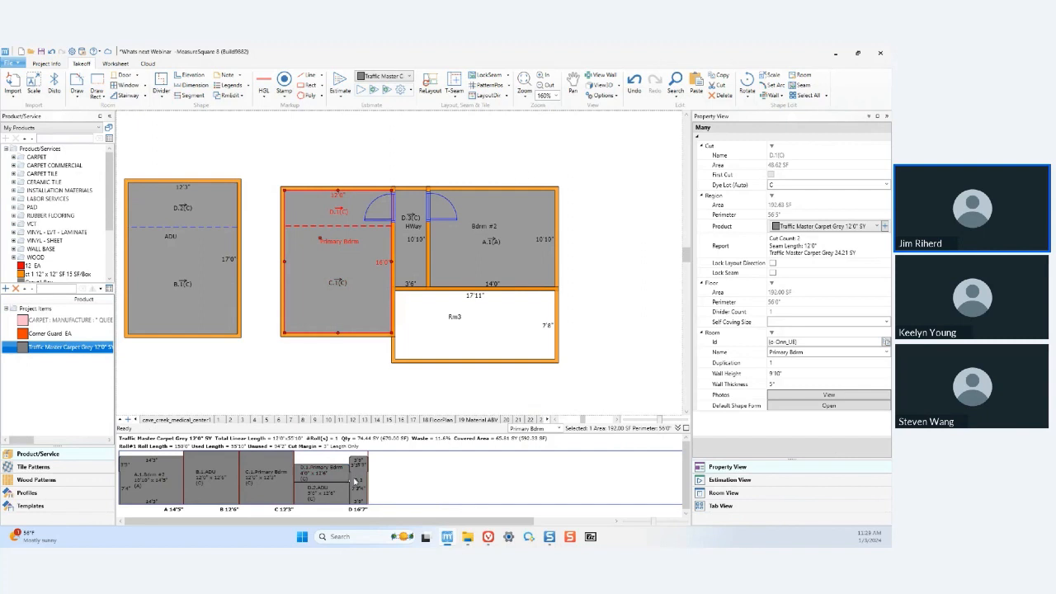
pyautogui.click(320, 303)
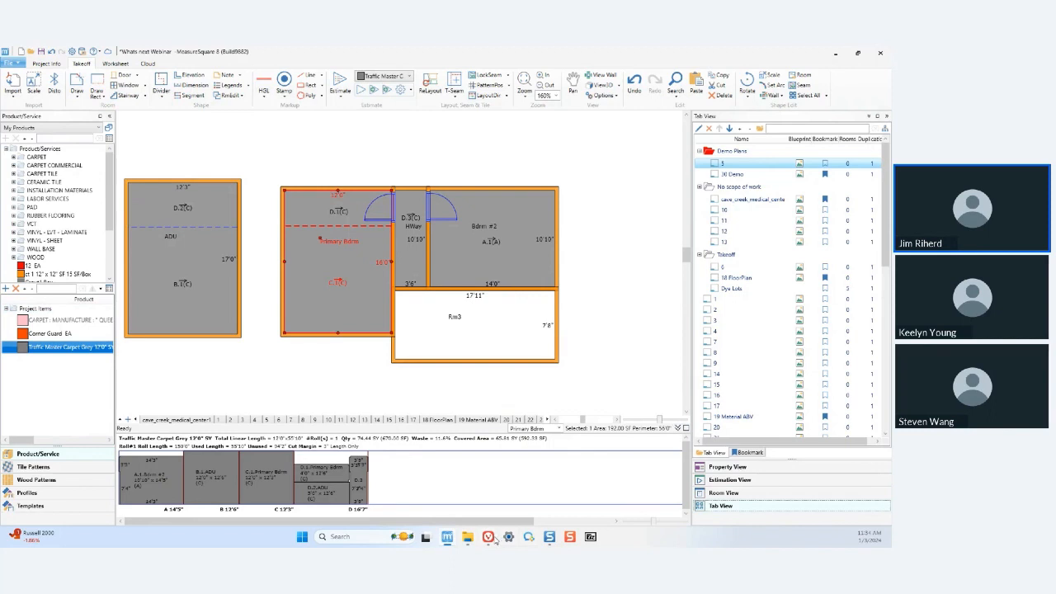
# - Switch to the presentation window with the MeasureSquare 8 Demo slide
pyautogui.moveTo(495, 541)
pyautogui.click(512, 483)
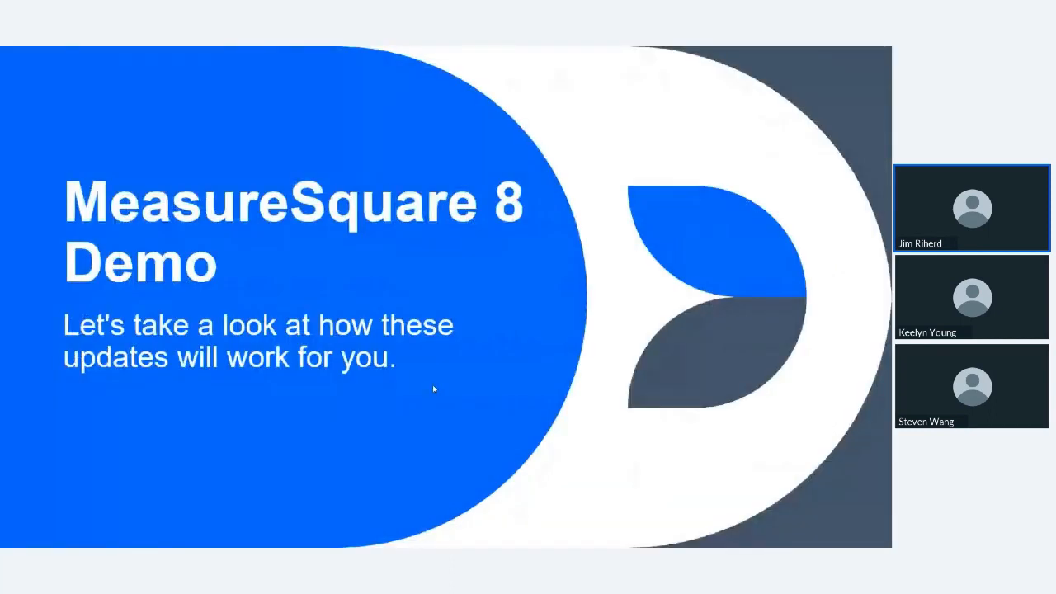
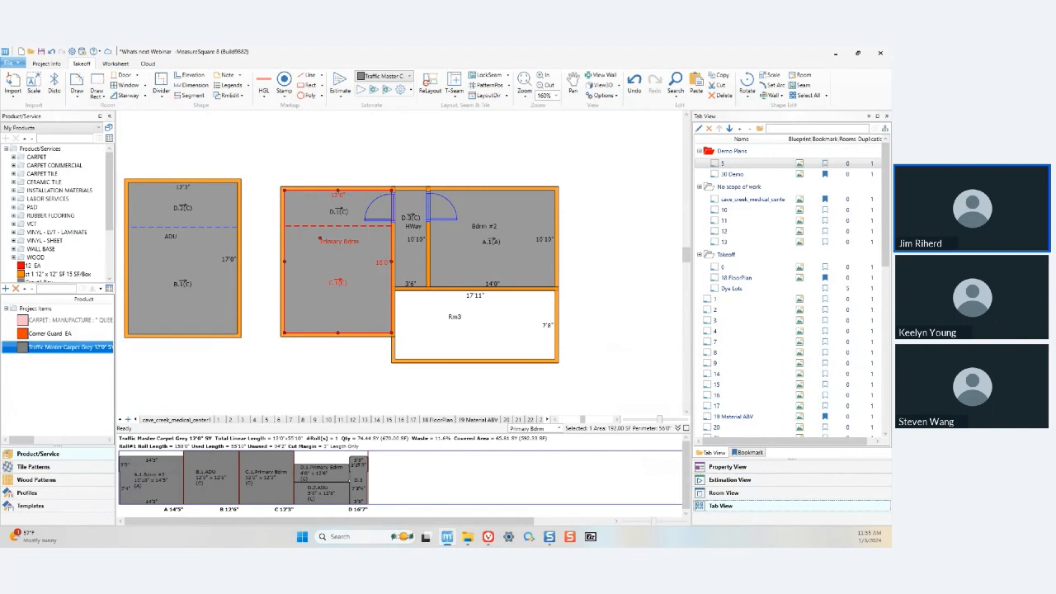
# - Return to MeasureSquare 8, open the cave_creek_medical_center1 plan and view the takeoff options available for its blueprint
pyautogui.hotkey('alt', 'Tab')
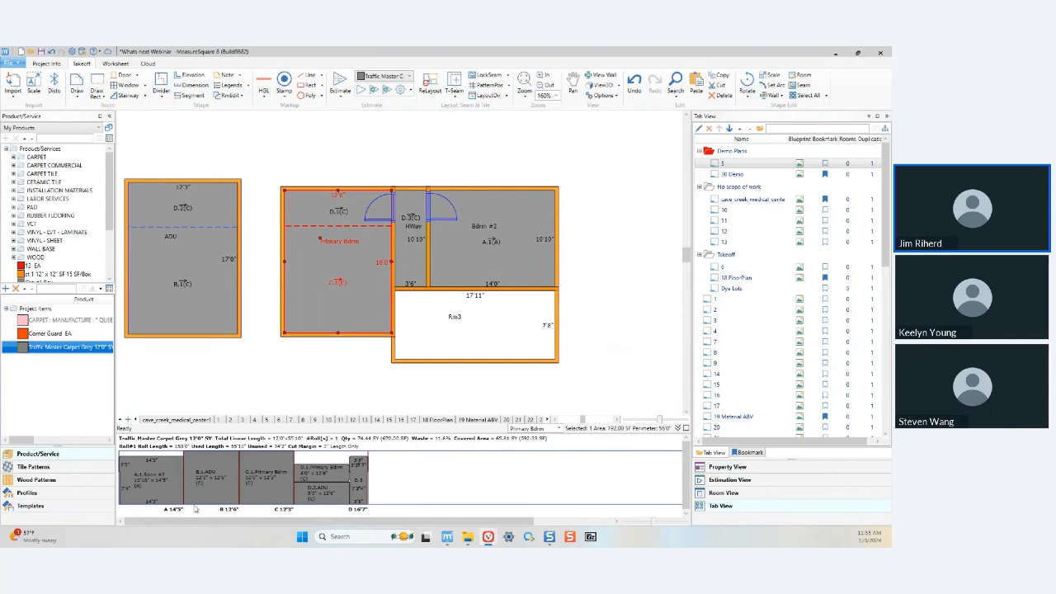
pyautogui.click(156, 420)
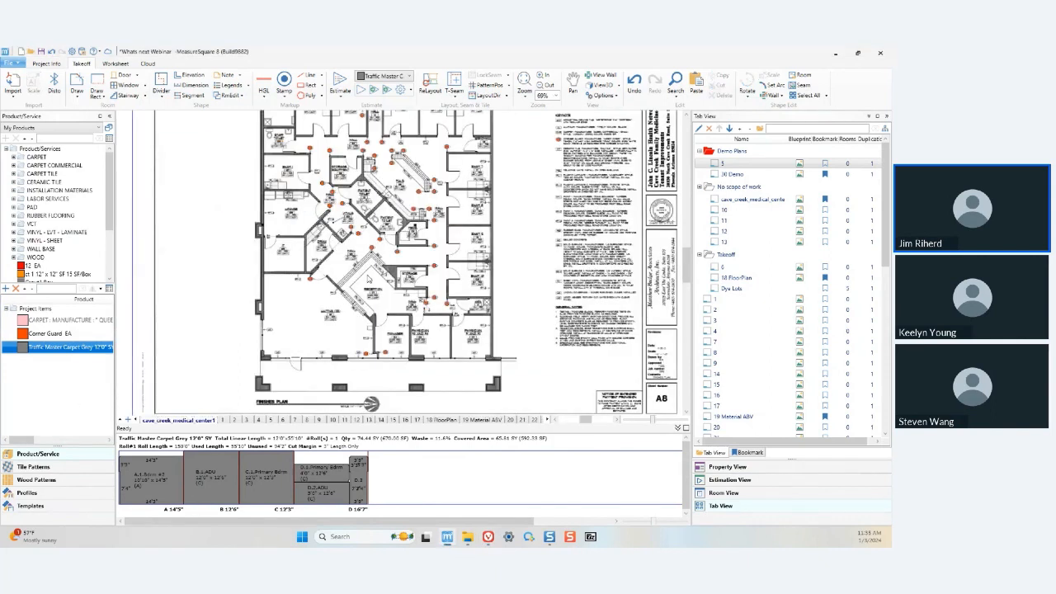
pyautogui.rightClick(293, 307)
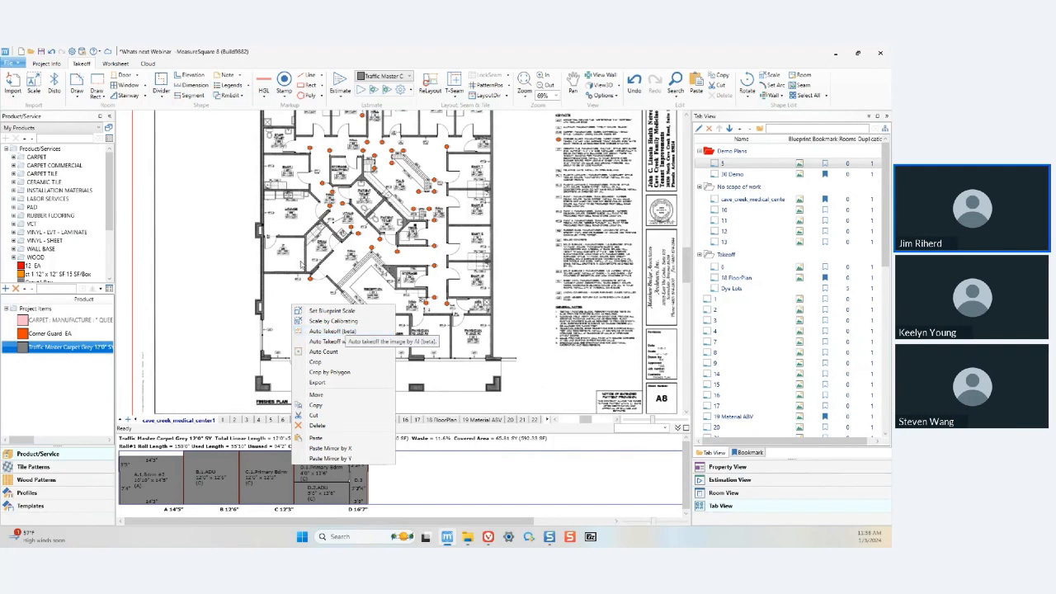
pyautogui.click(177, 264)
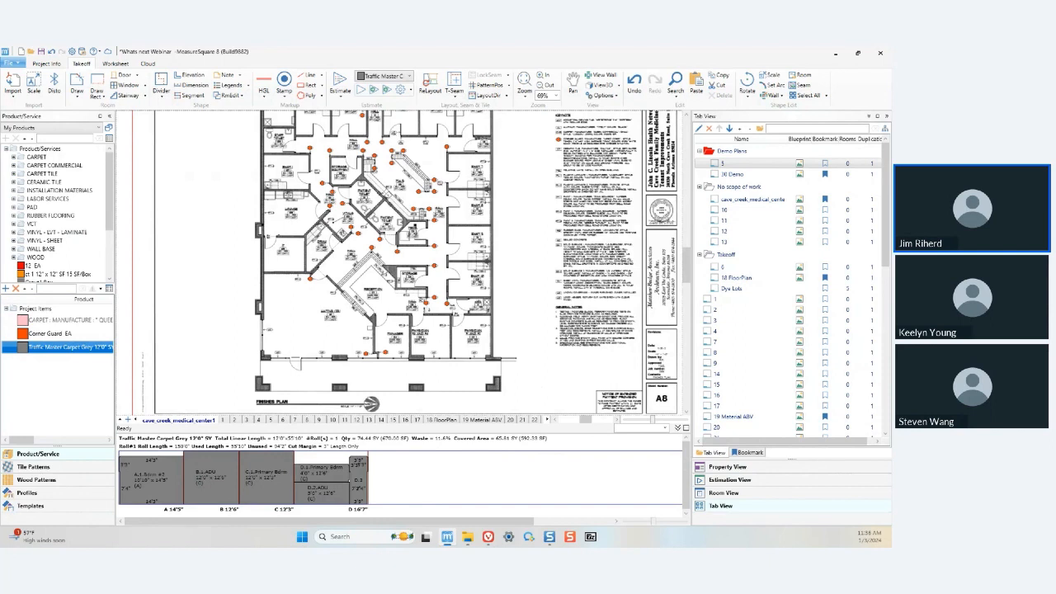
# - Zoom to the plan's legend and highlight the recognized text of its finishes and keynotes, then clear the highlight
pyautogui.moveTo(562, 195); pyautogui.dragTo(434, 306, button='middle')
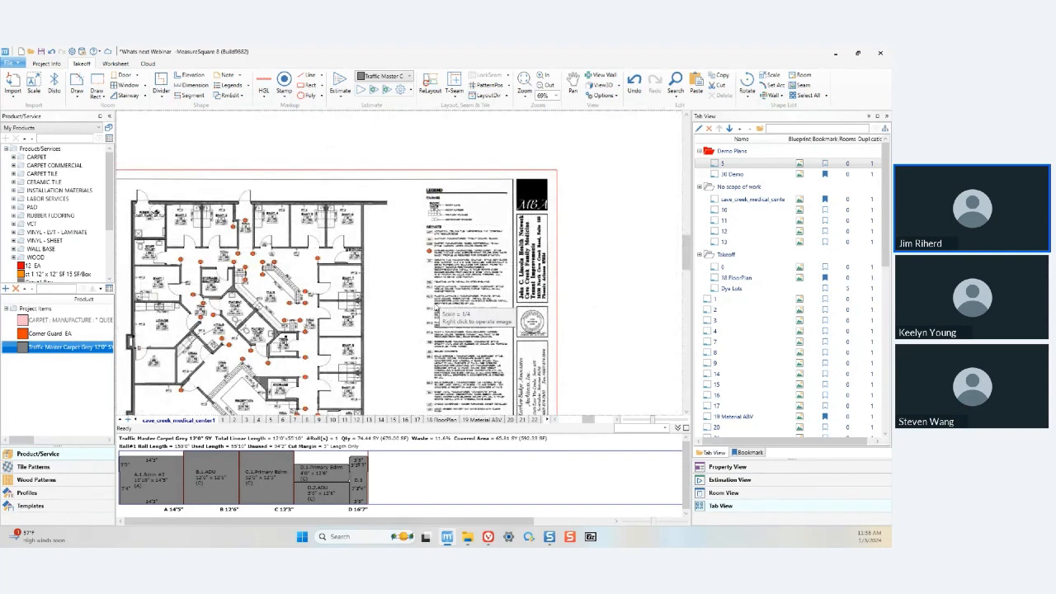
pyautogui.scroll(-1, 440, 268)
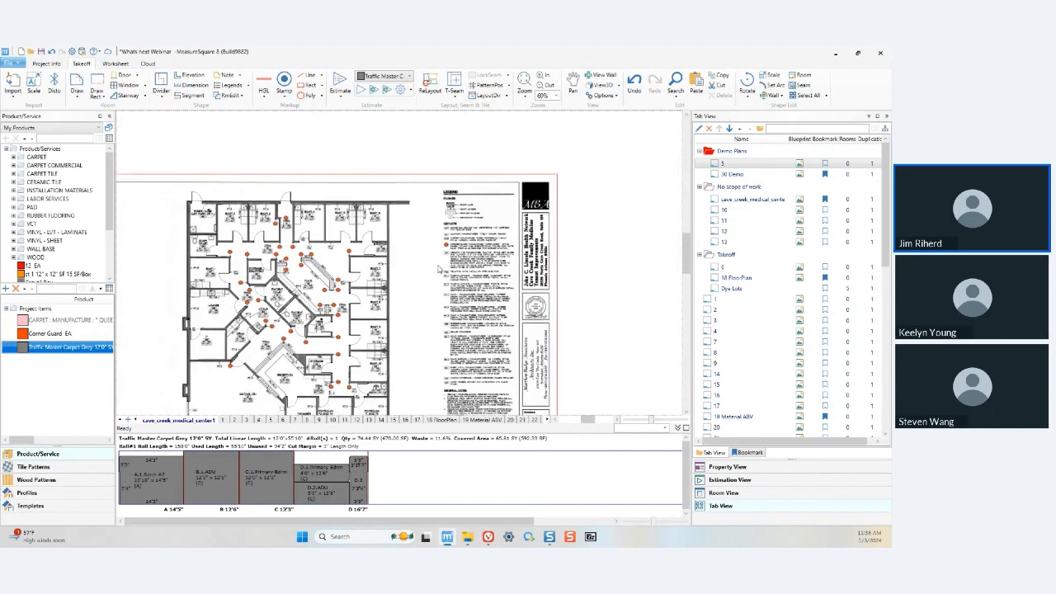
pyautogui.scroll(1, 440, 269)
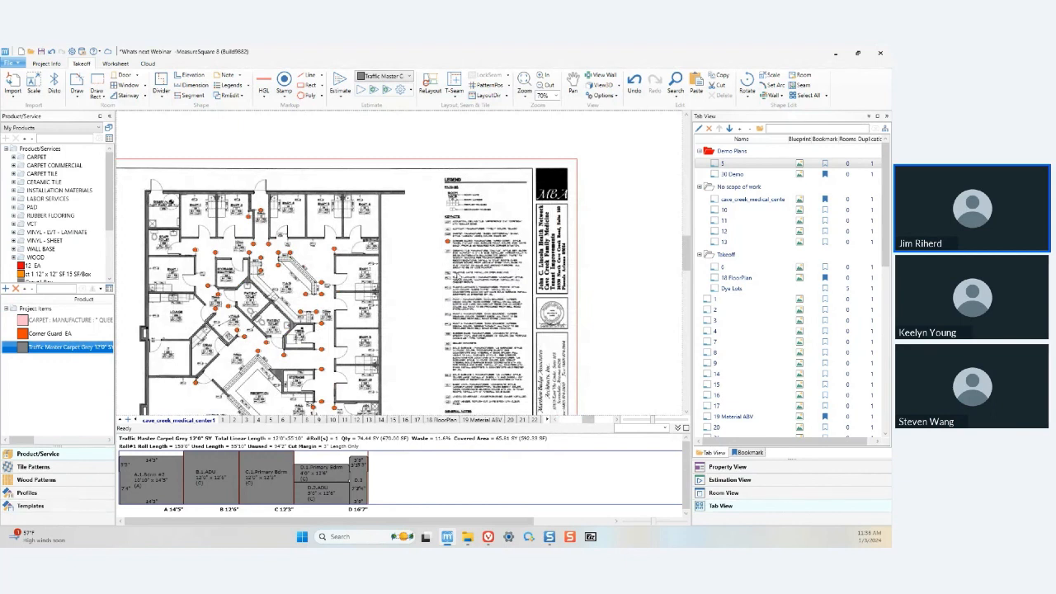
pyautogui.scroll(5, 516, 285)
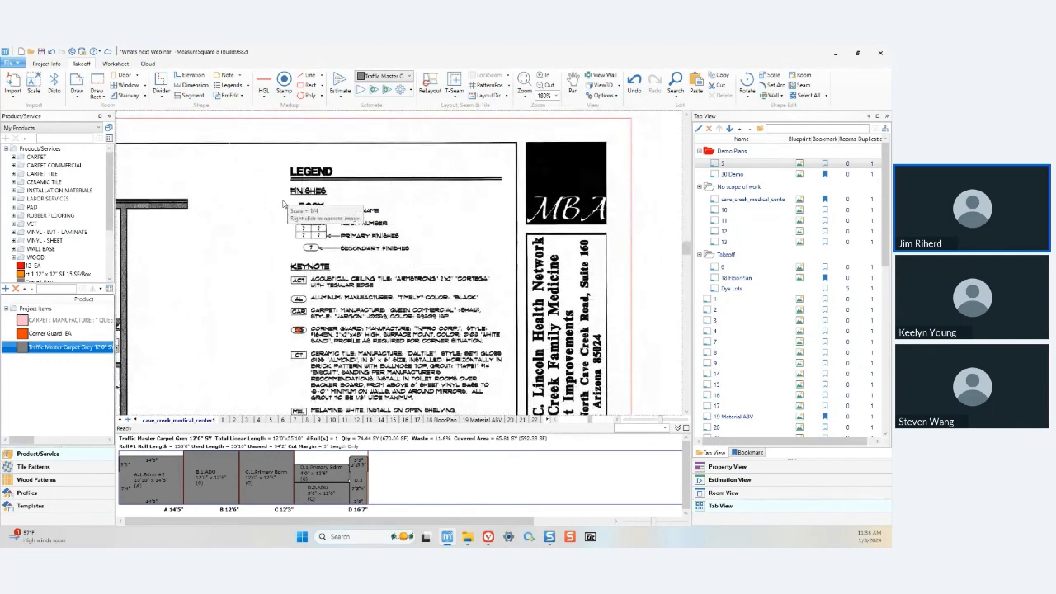
pyautogui.moveTo(276, 196); pyautogui.dragTo(496, 342)
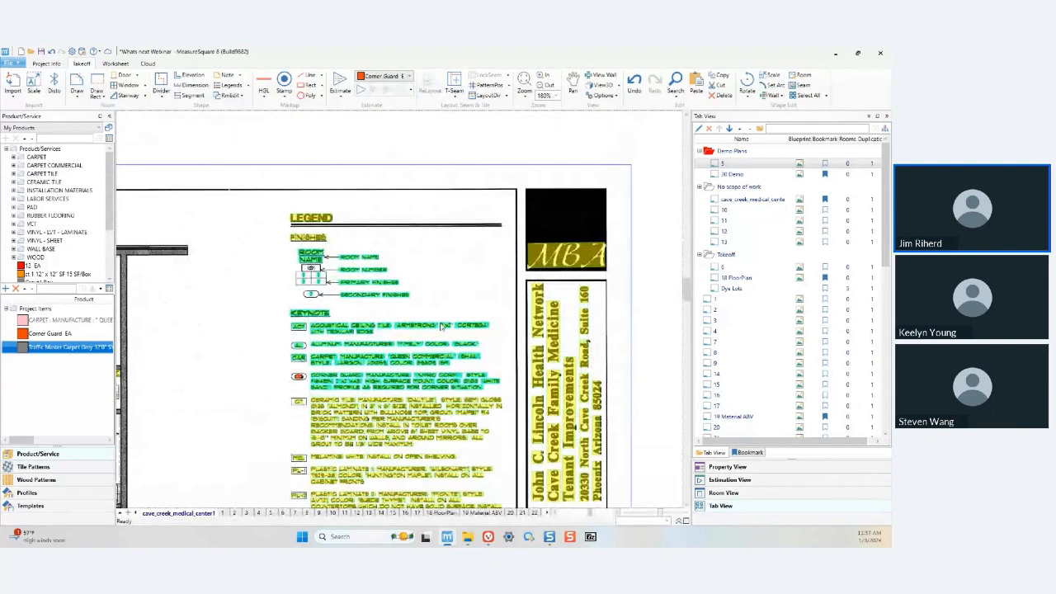
pyautogui.click(443, 295)
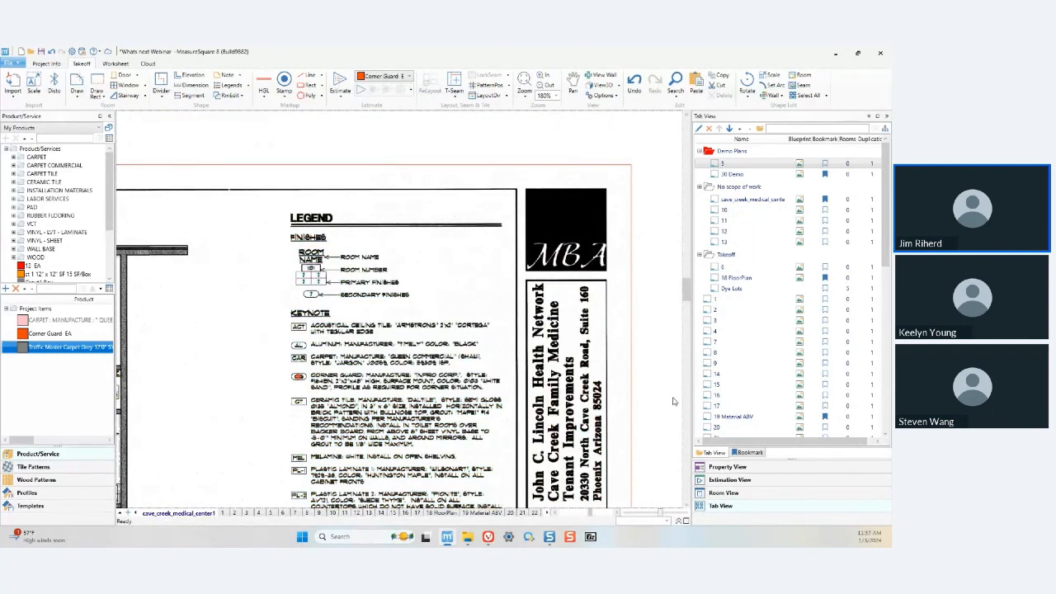
# - Search the blueprint text for "cpt" in a widened Room View
pyautogui.click(677, 86)
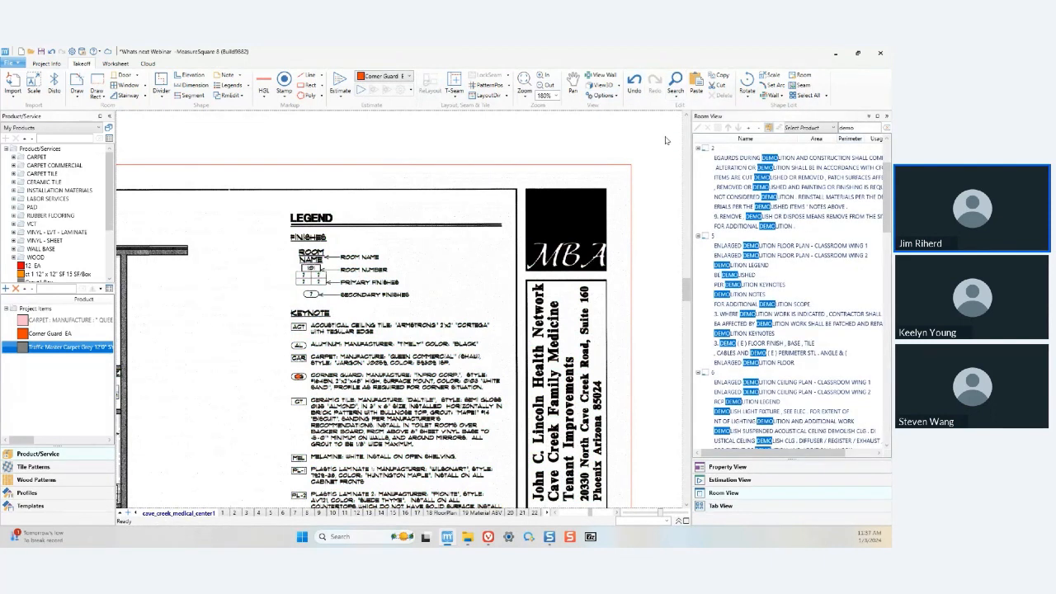
pyautogui.moveTo(692, 144); pyautogui.dragTo(443, 143)
pyautogui.doubleClick(746, 129)
pyautogui.press('BackSpace')
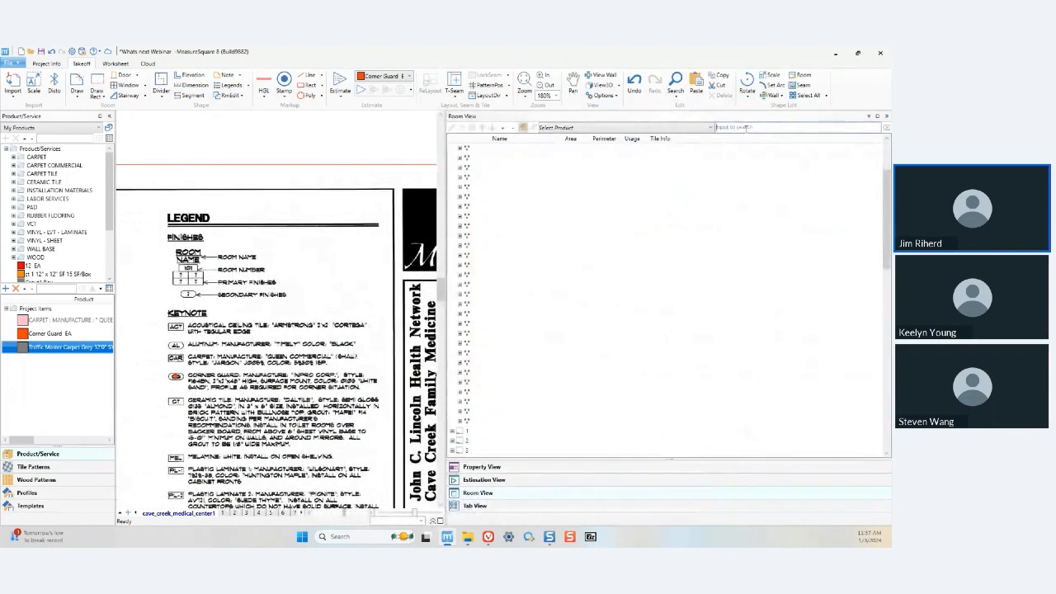
pyautogui.write('cpt')
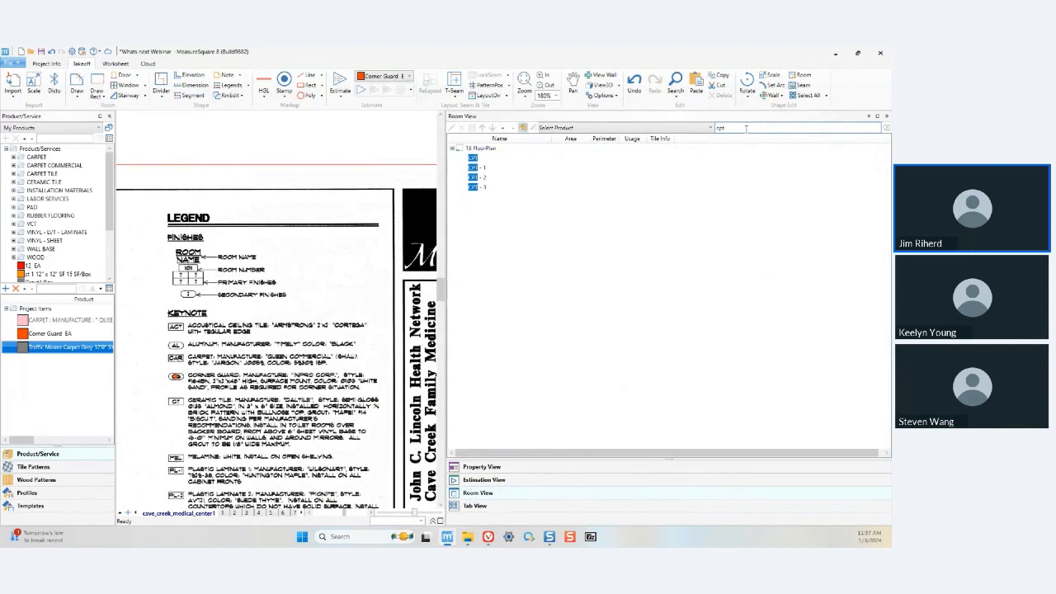
# - Locate the CPT-2 search result in the 18 FloorPlan finishes legend and hide the results panel
pyautogui.click(472, 178)
pyautogui.doubleClick(472, 178)
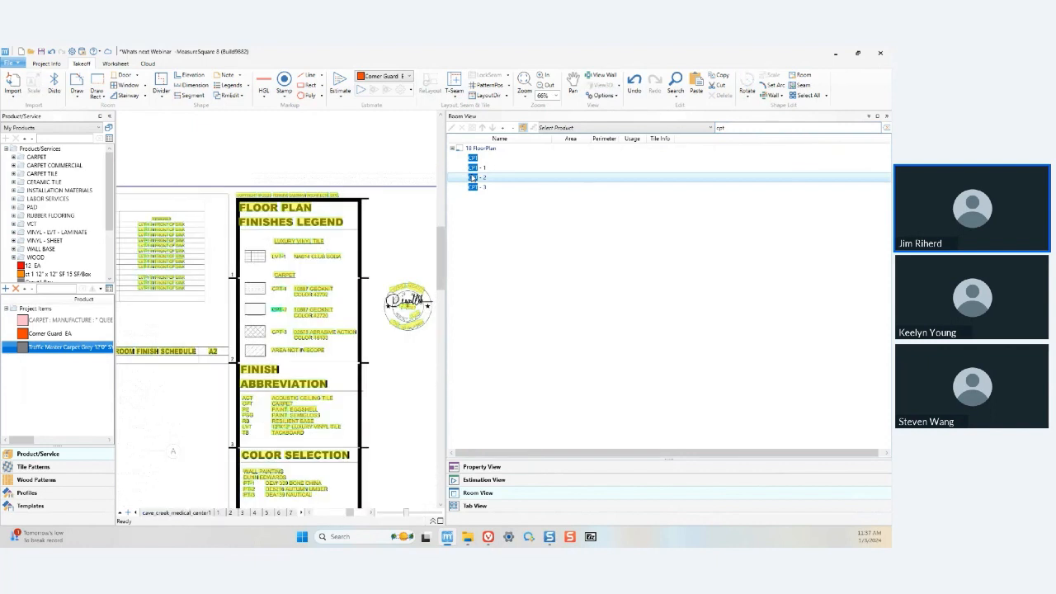
pyautogui.scroll(3, 283, 312)
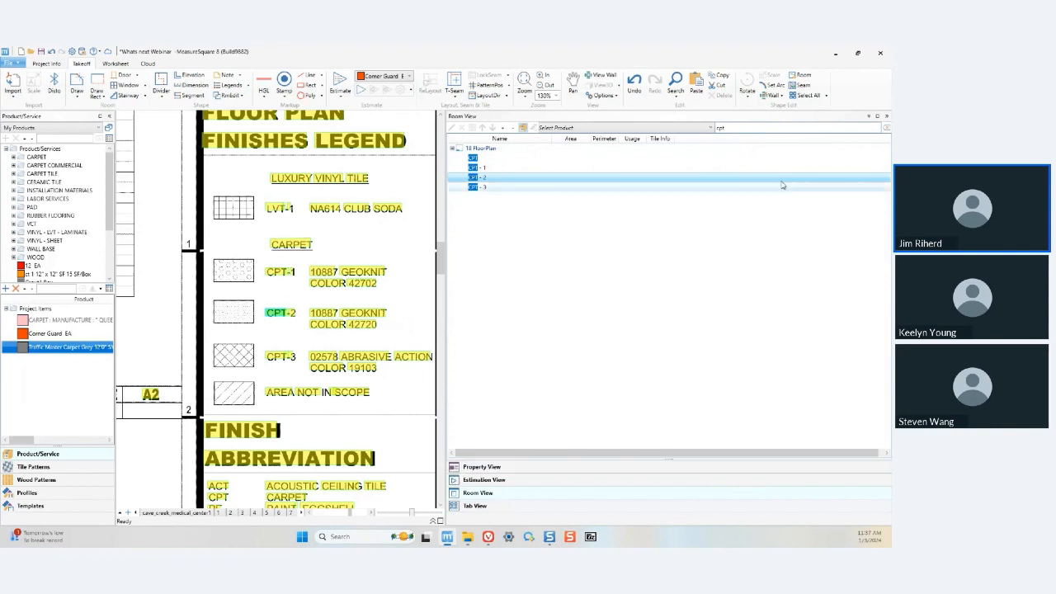
pyautogui.click(887, 119)
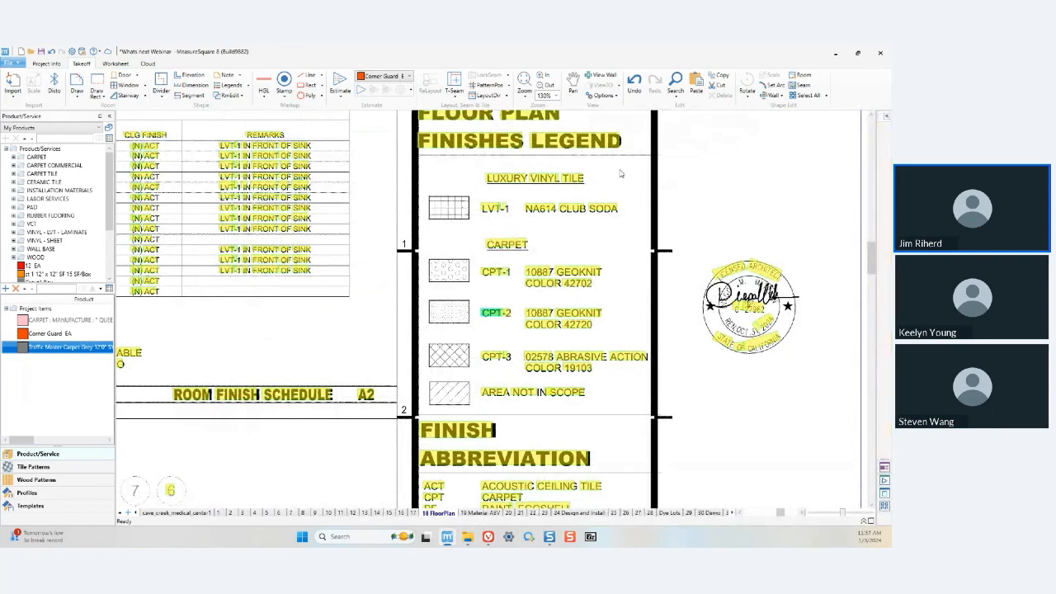
pyautogui.scroll(-2, 317, 231)
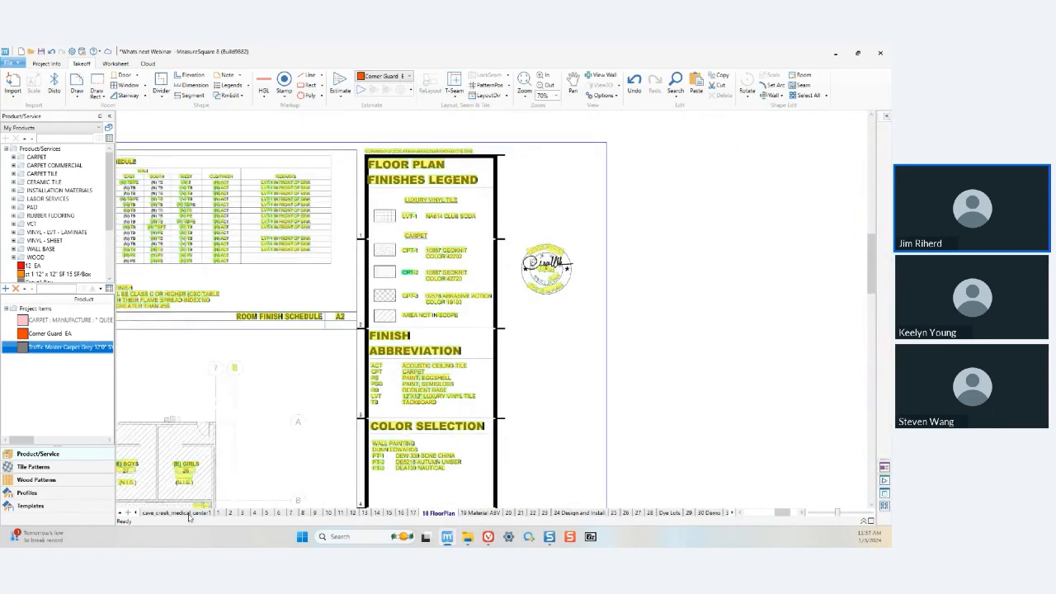
# - Draw a rectangular room of about 123 SF above Exam 5 and Exam 6 on cave_creek_medical_center1, and redisplay Room View
pyautogui.click(180, 513)
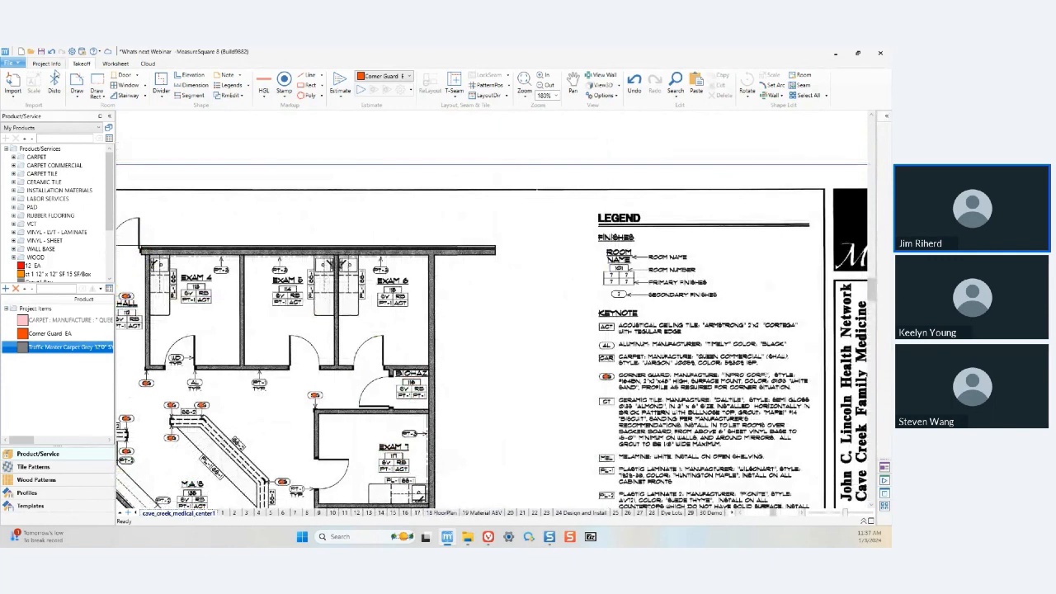
pyautogui.click(77, 83)
pyautogui.moveTo(237, 189); pyautogui.dragTo(390, 274)
pyautogui.press('Escape')
pyautogui.doubleClick(359, 256)
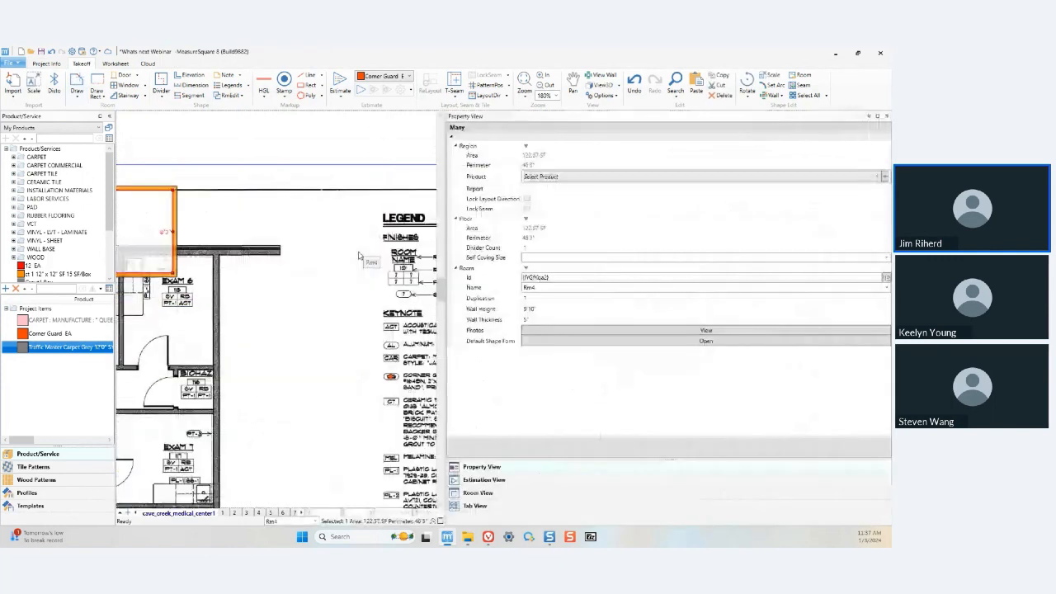
pyautogui.click(478, 493)
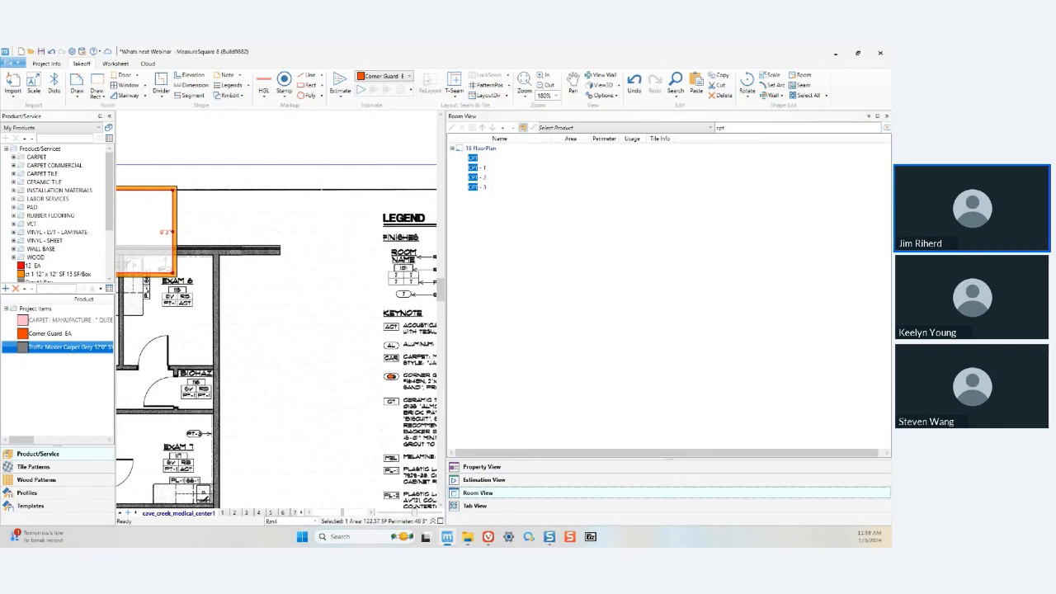
# - Switch to the Google Slides presentation in the browser and present the February Webinar slide on CRM & Project Management
pyautogui.hotkey('alt', 'Tab')
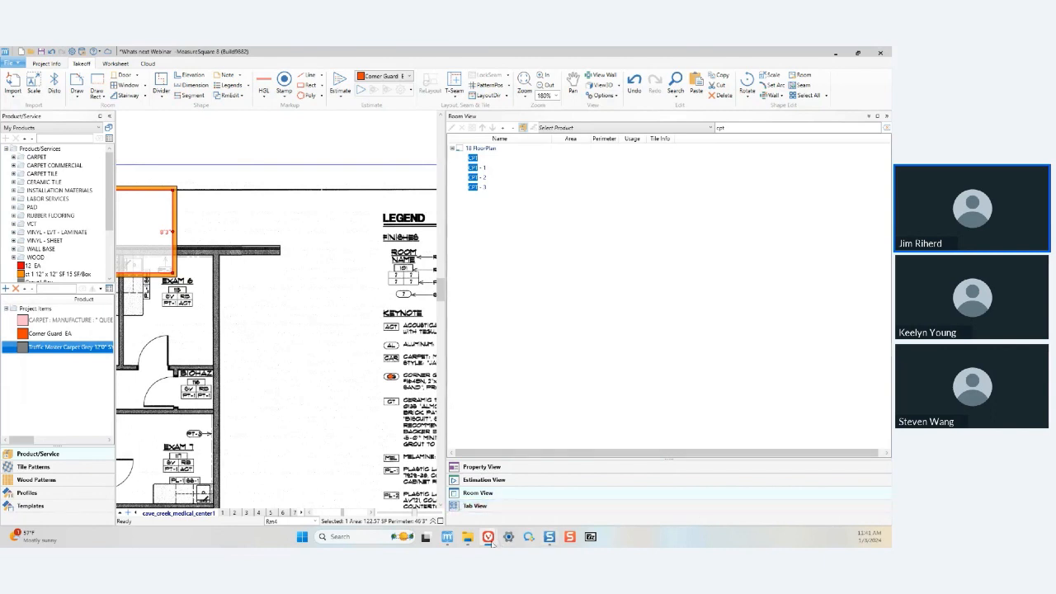
pyautogui.moveTo(490, 543)
pyautogui.click(486, 476)
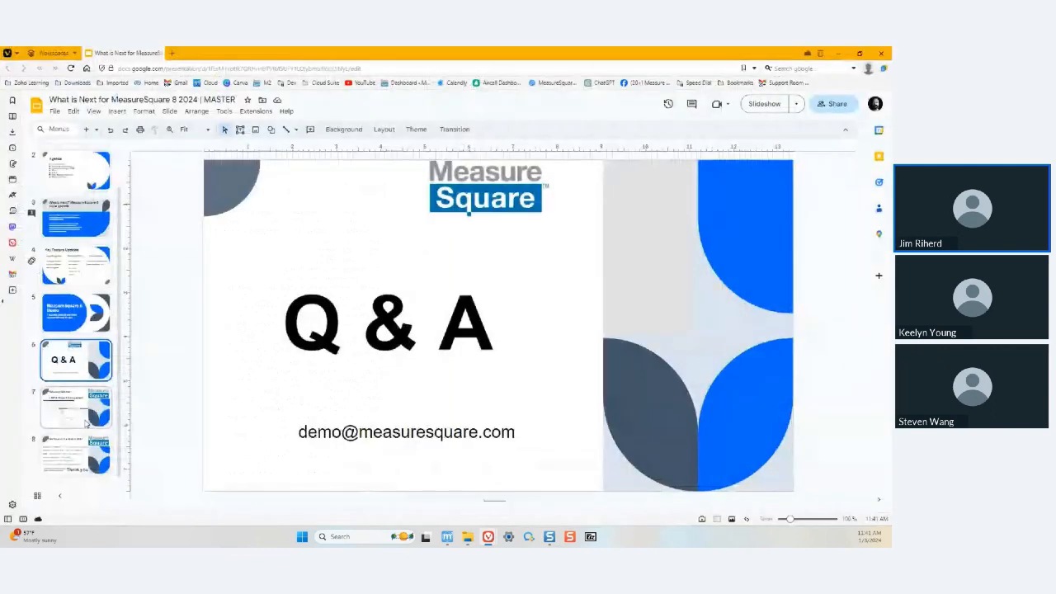
pyautogui.click(83, 421)
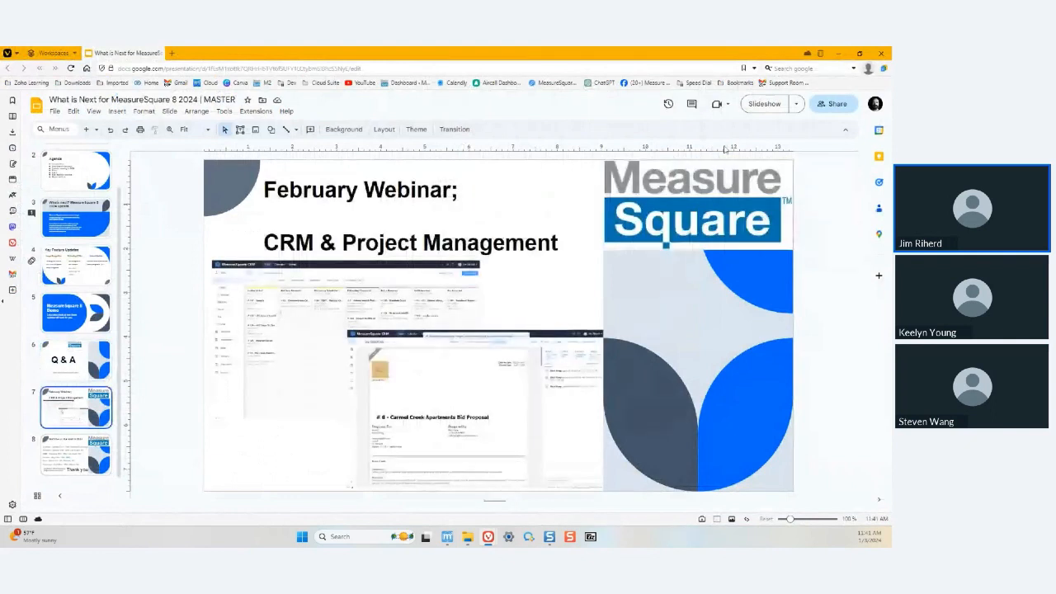
pyautogui.click(764, 104)
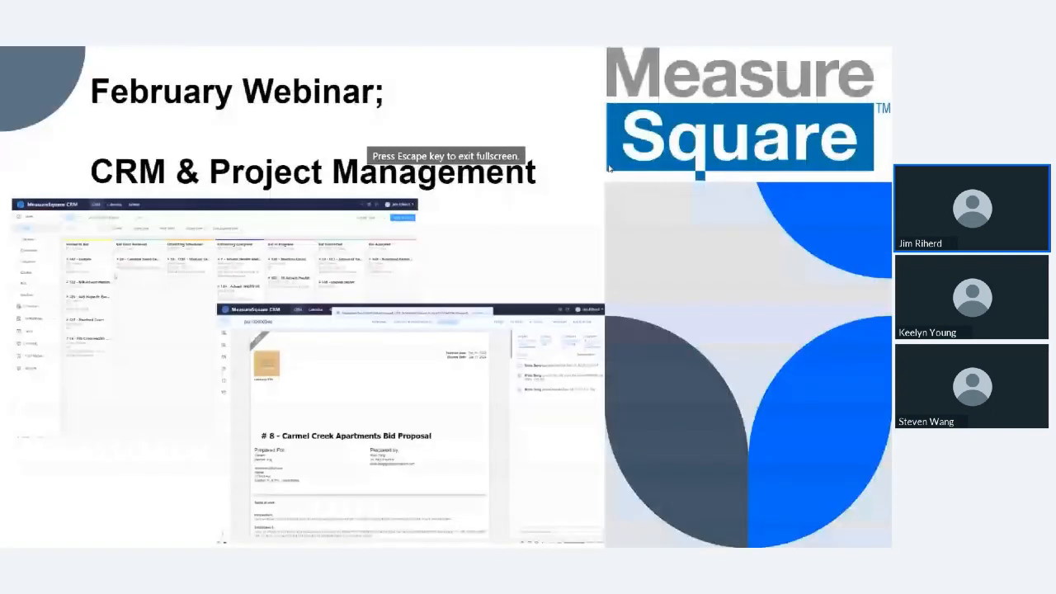
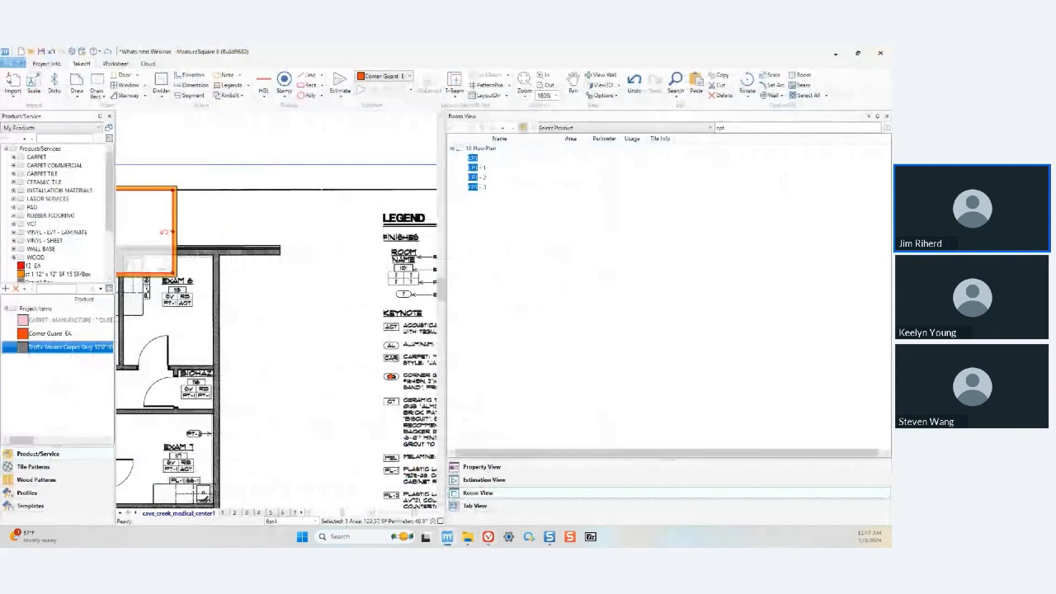
pyautogui.click(488, 537)
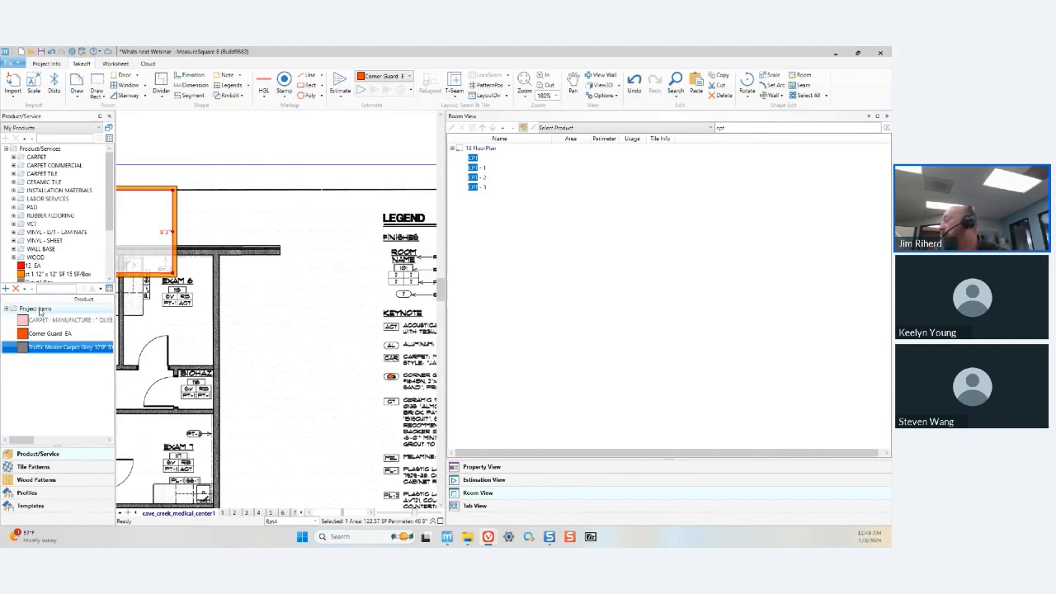
# - Examine the product management options available for the Project Items list
pyautogui.rightClick(40, 309)
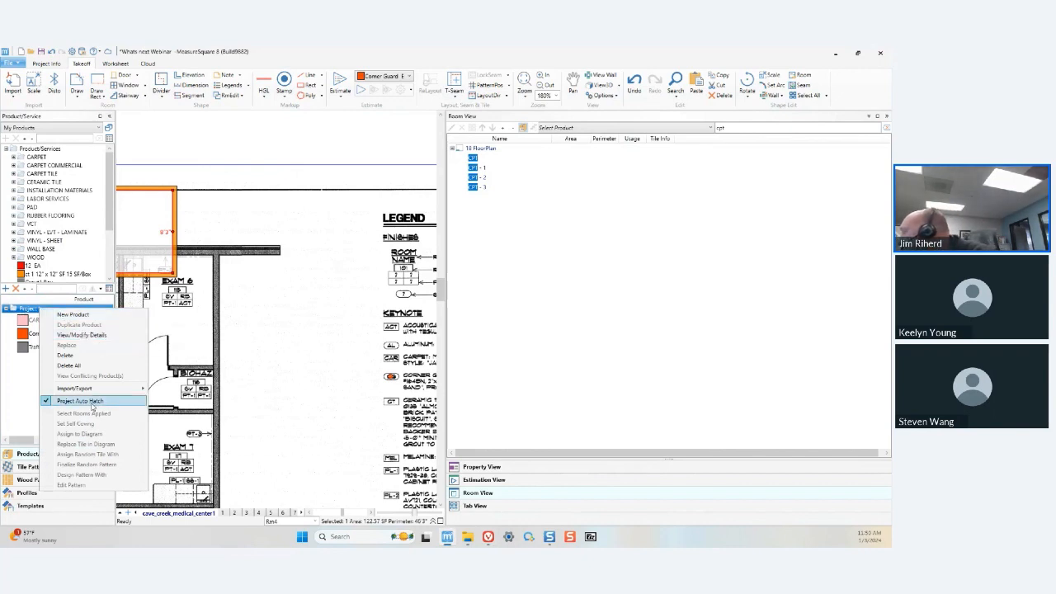
pyautogui.click(26, 309)
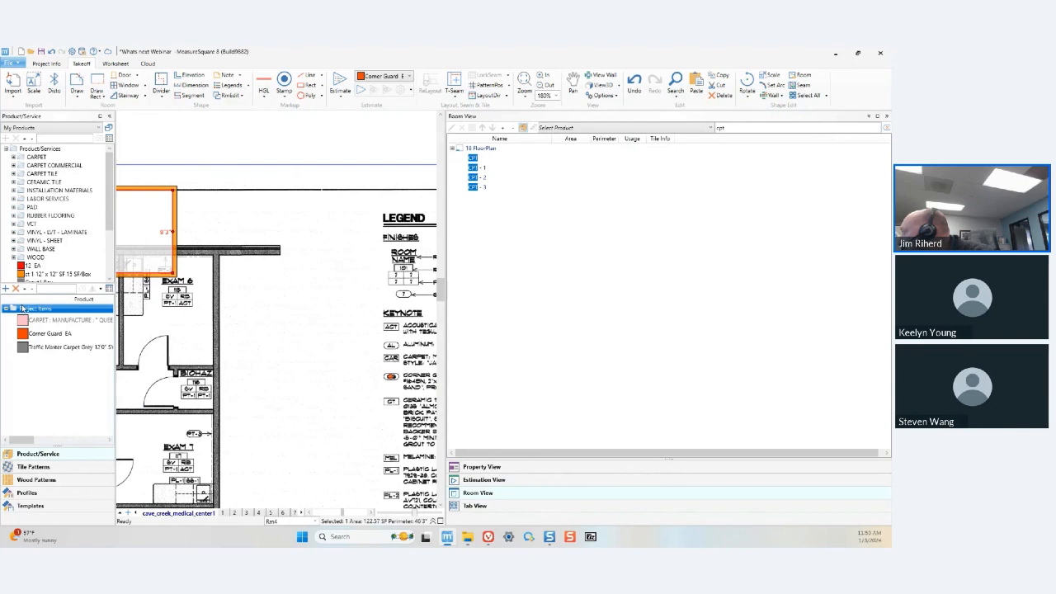
pyautogui.rightClick(45, 302)
pyautogui.click(32, 317)
pyautogui.click(37, 310)
pyautogui.rightClick(37, 312)
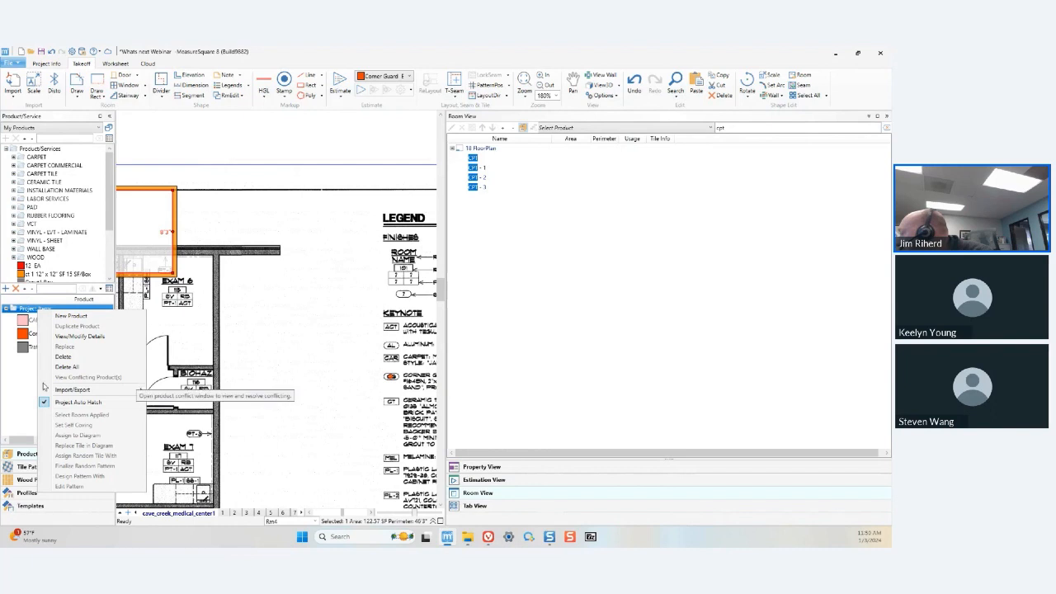
pyautogui.click(19, 372)
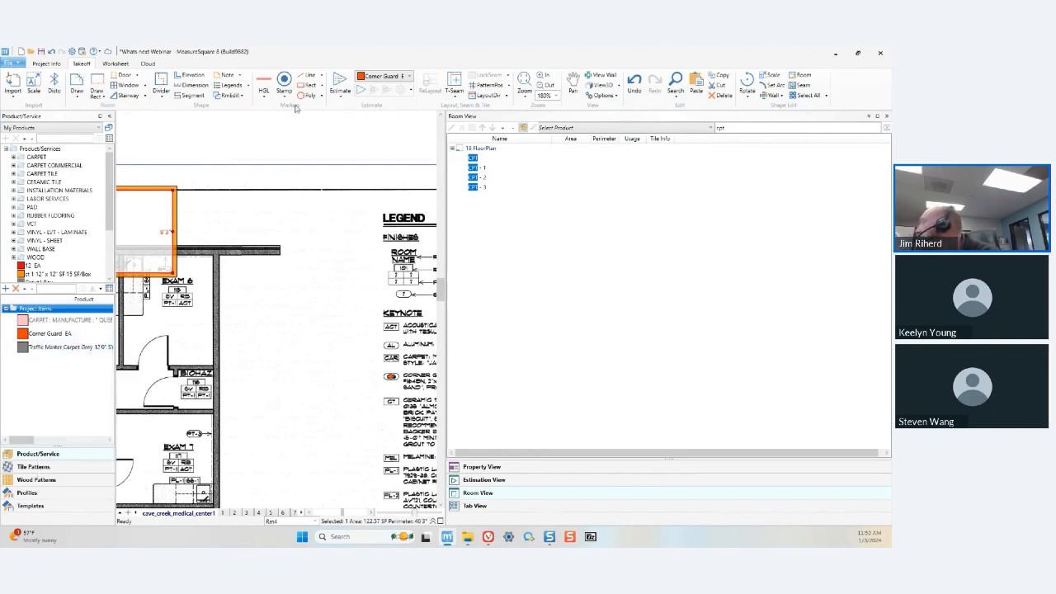
# - Set the estimate mode to By Tab, keeping Corner Guard on cave_creek_medical_center1 selected, and apply it
pyautogui.click(340, 82)
pyautogui.click(410, 376)
pyautogui.click(413, 401)
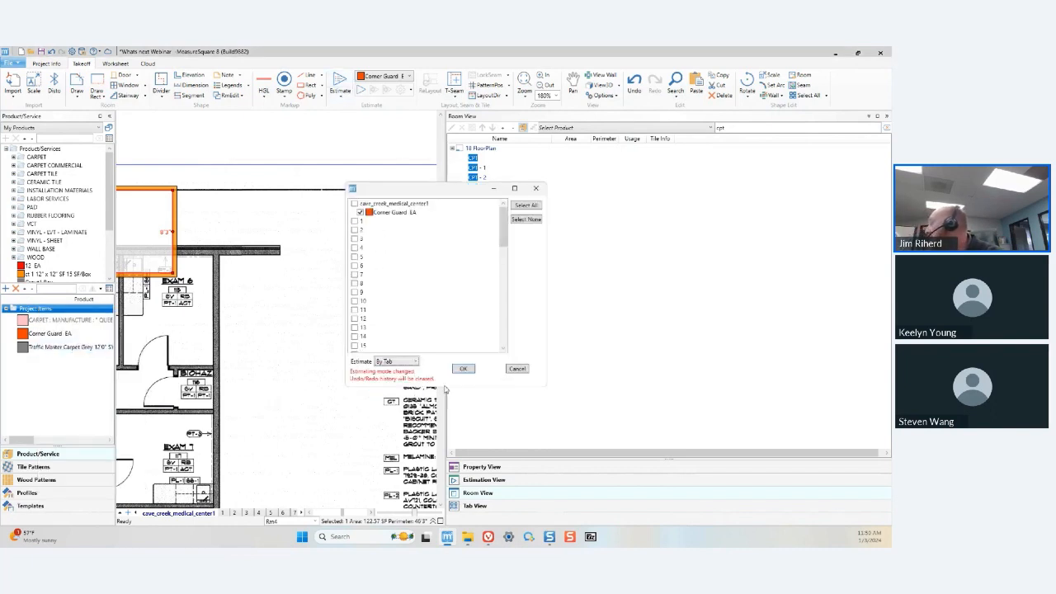
pyautogui.click(463, 368)
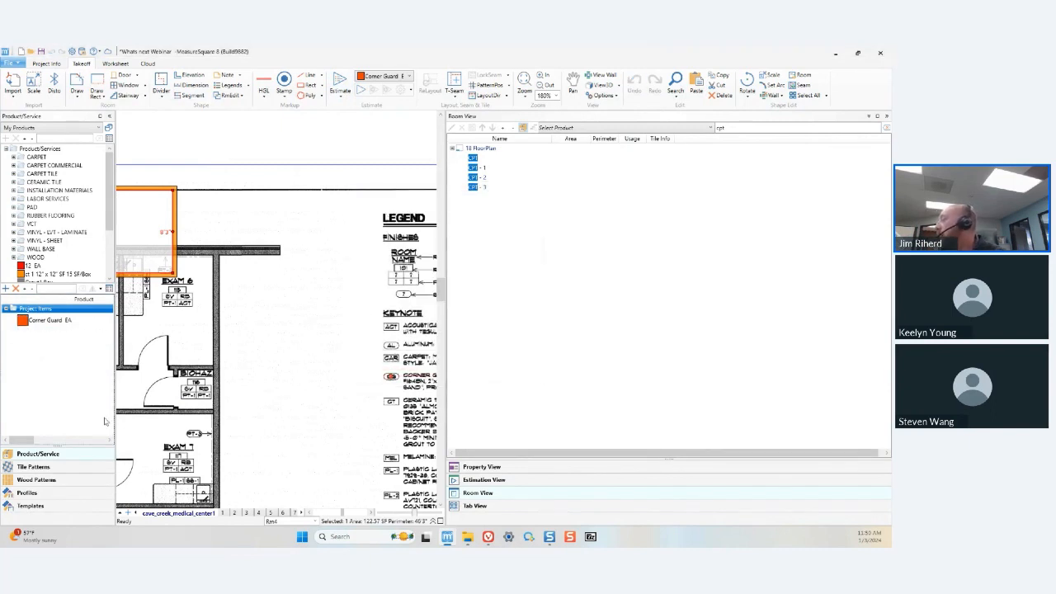
# - Check the Hide other Tab/Phase Products option for Project Items and widen the product list to show the usage columns
pyautogui.rightClick(51, 309)
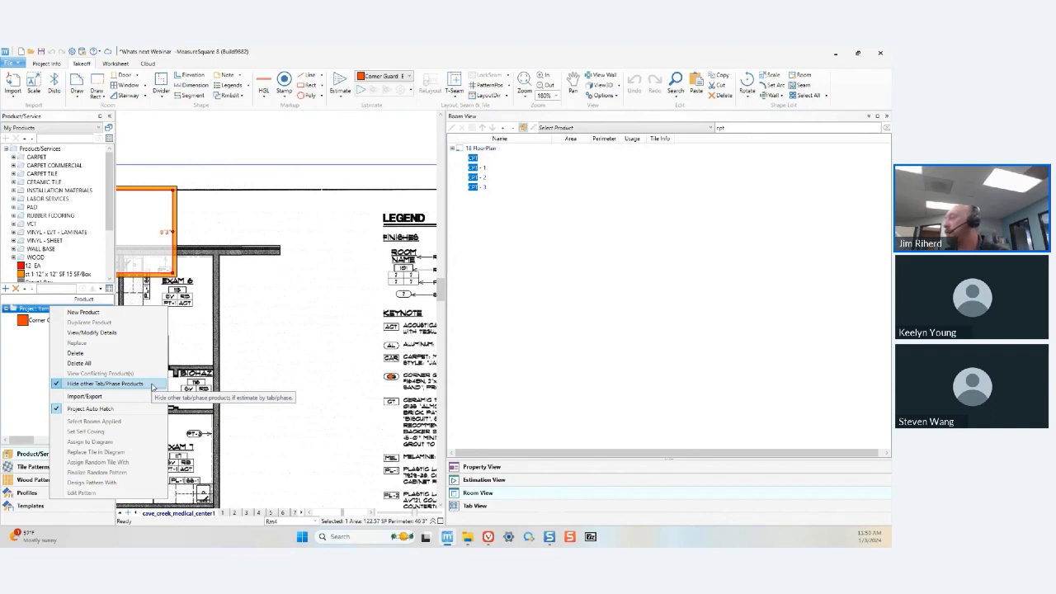
pyautogui.click(208, 345)
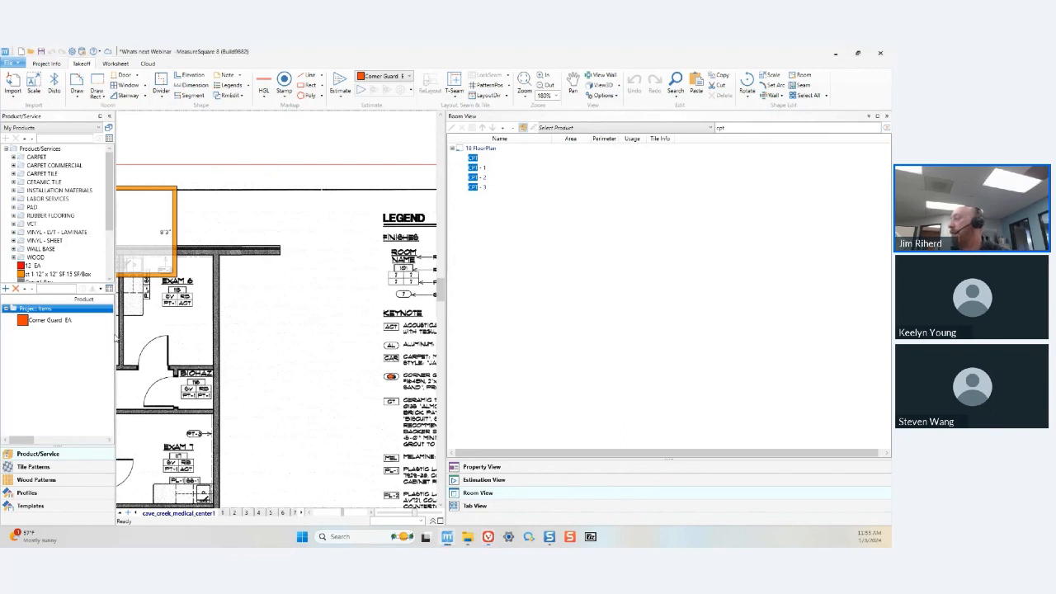
pyautogui.moveTo(116, 331); pyautogui.dragTo(274, 324)
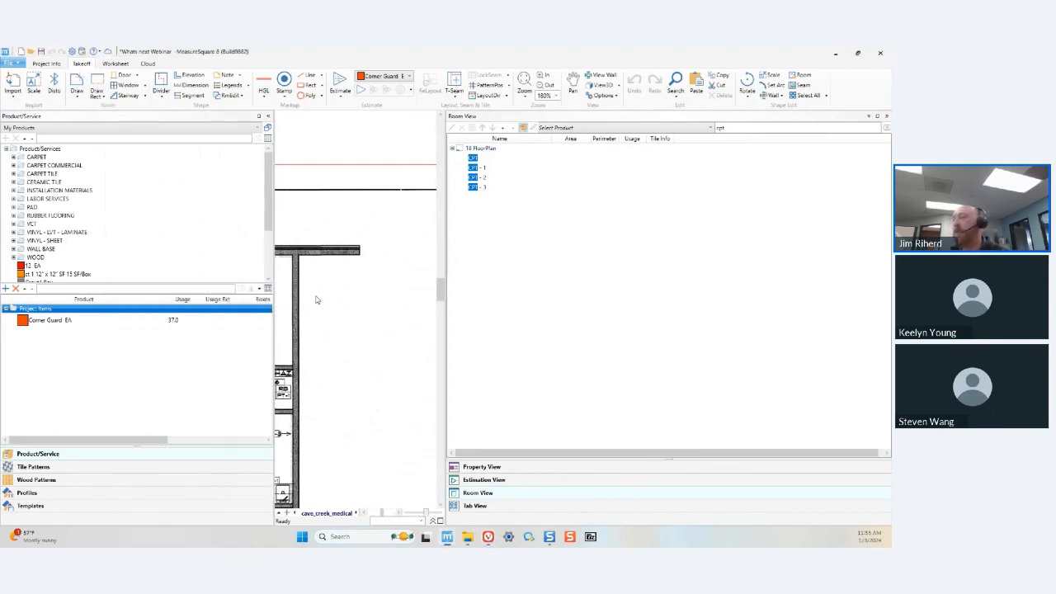